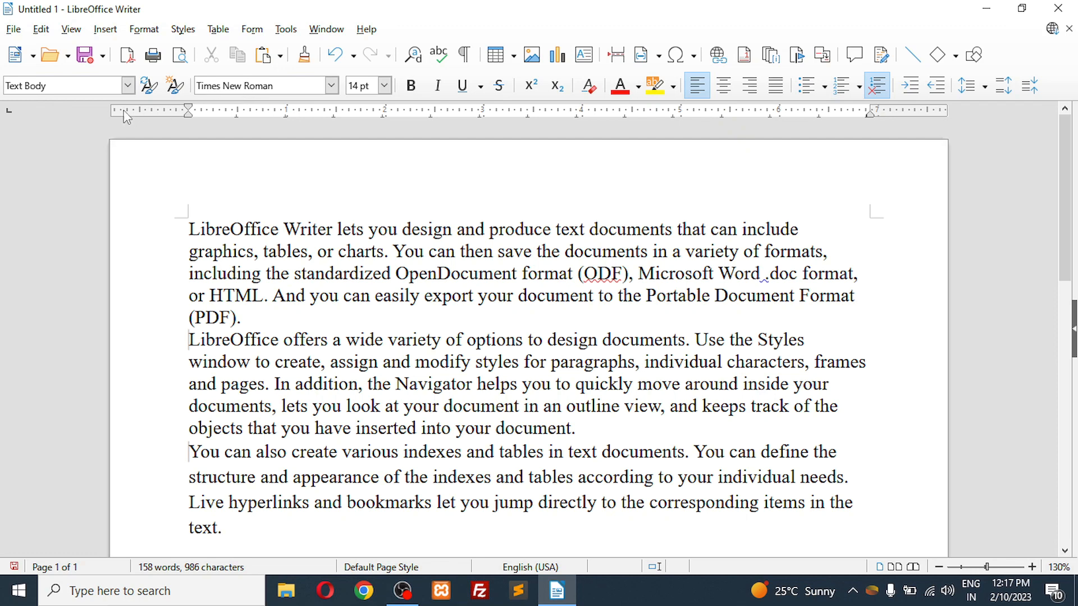
click(129, 86)
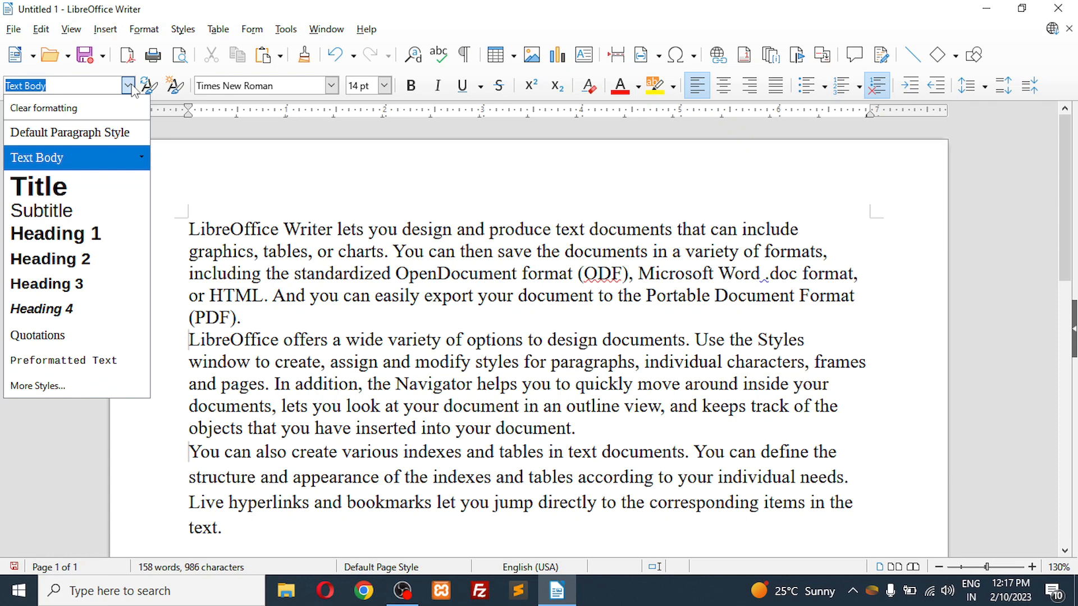
click(132, 89)
click(133, 91)
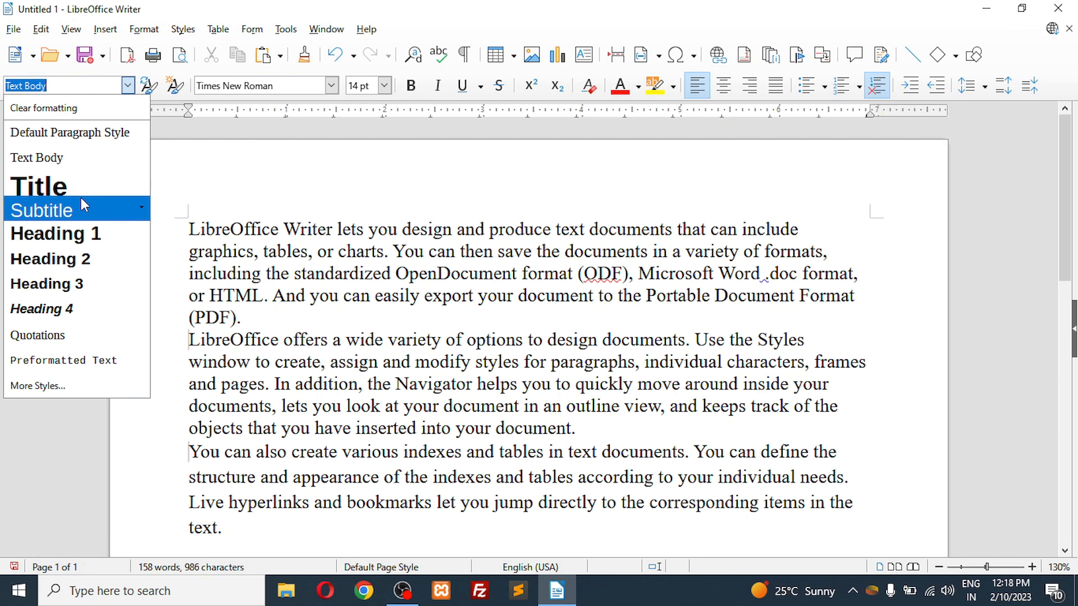
click(305, 309)
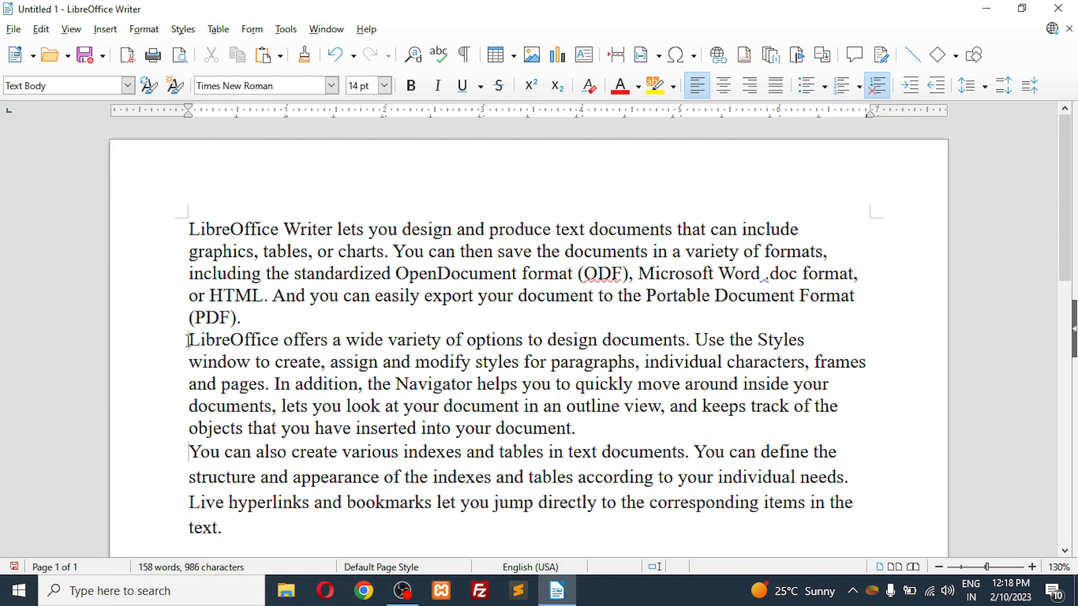
Step: Try the Heading 2 paragraph style on the second paragraph and undo it
drag(188, 341, 581, 435)
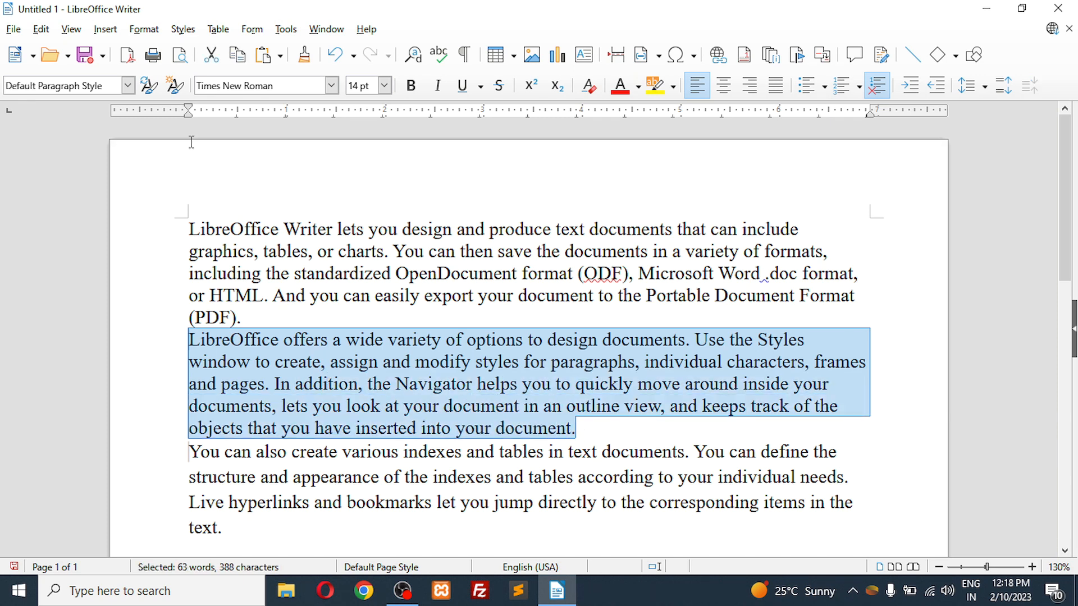
click(128, 86)
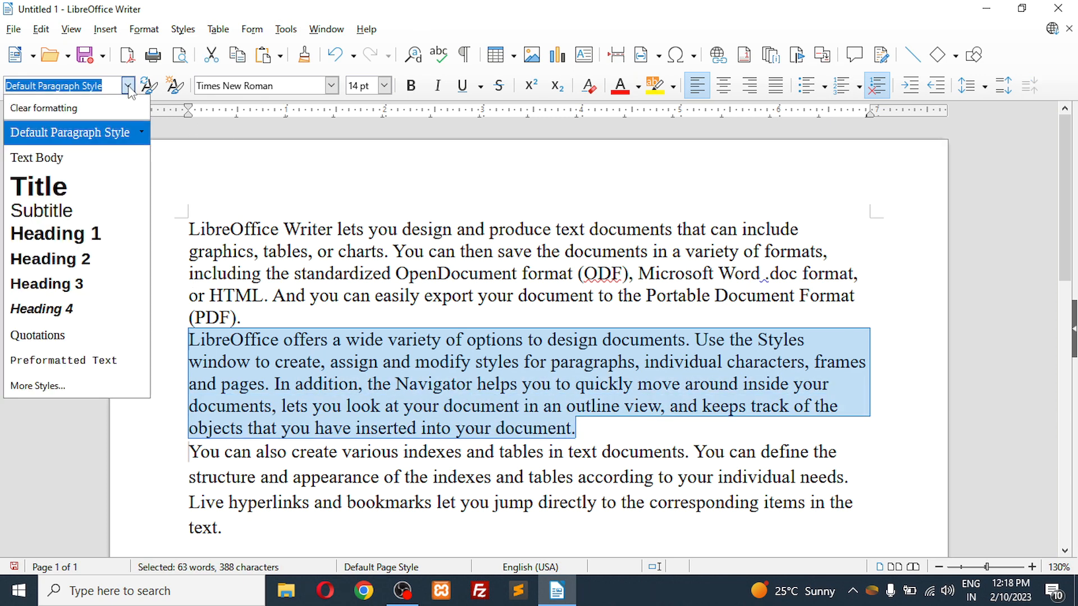
click(82, 259)
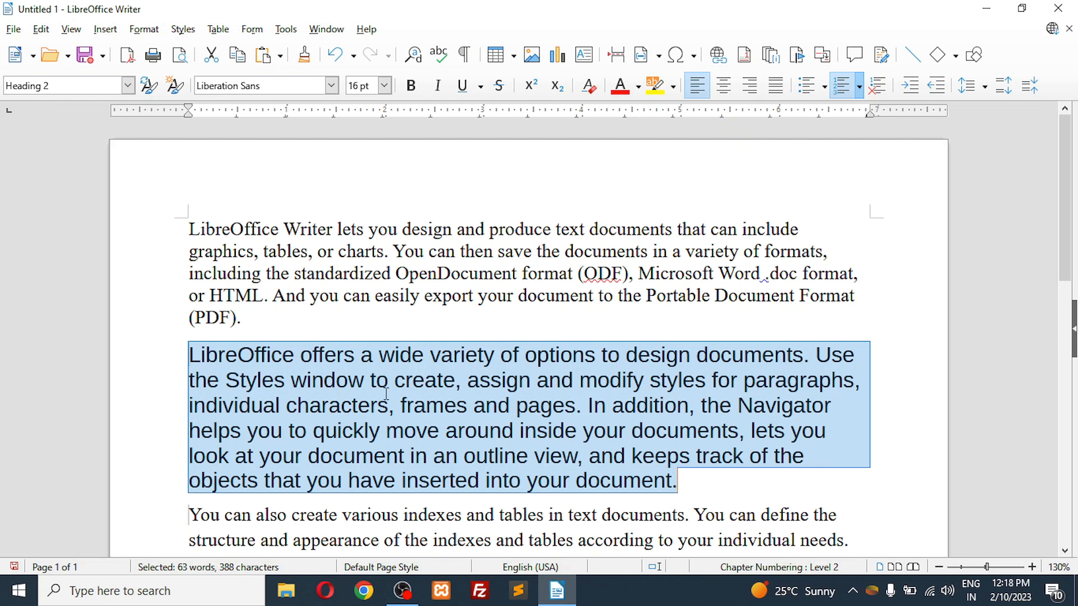
key(ctrl+z)
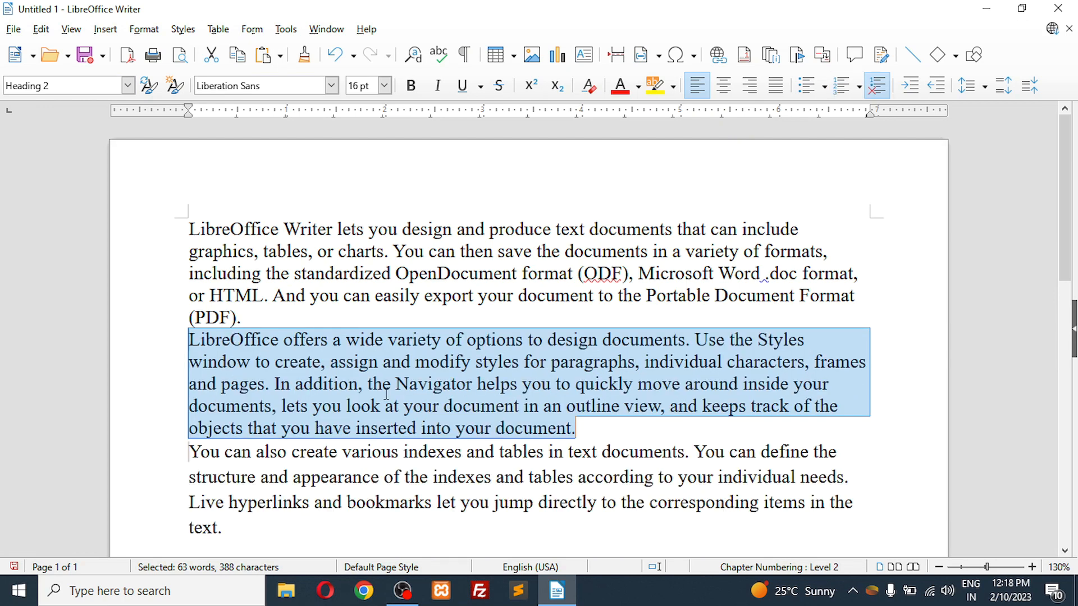
Step: Try the Heading 1 style on the second paragraph and settle on Heading 4 instead
click(128, 86)
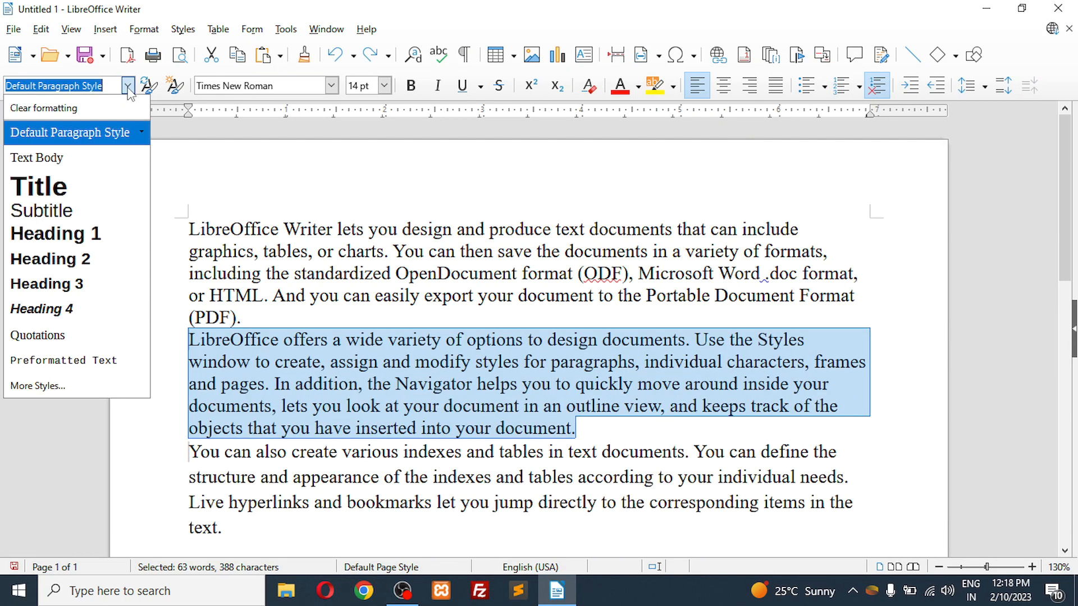
click(84, 235)
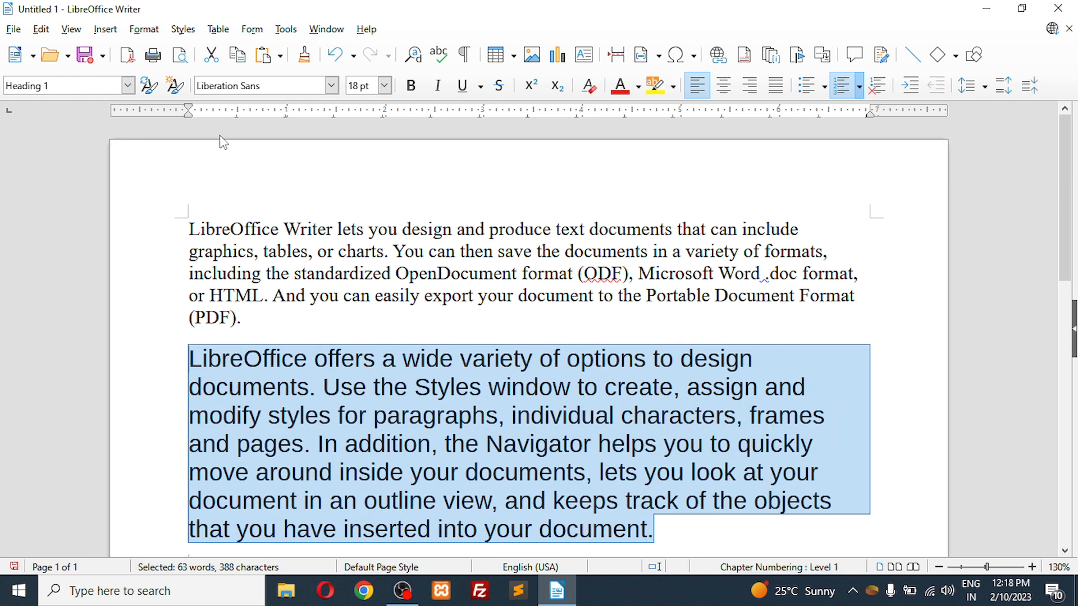
click(128, 86)
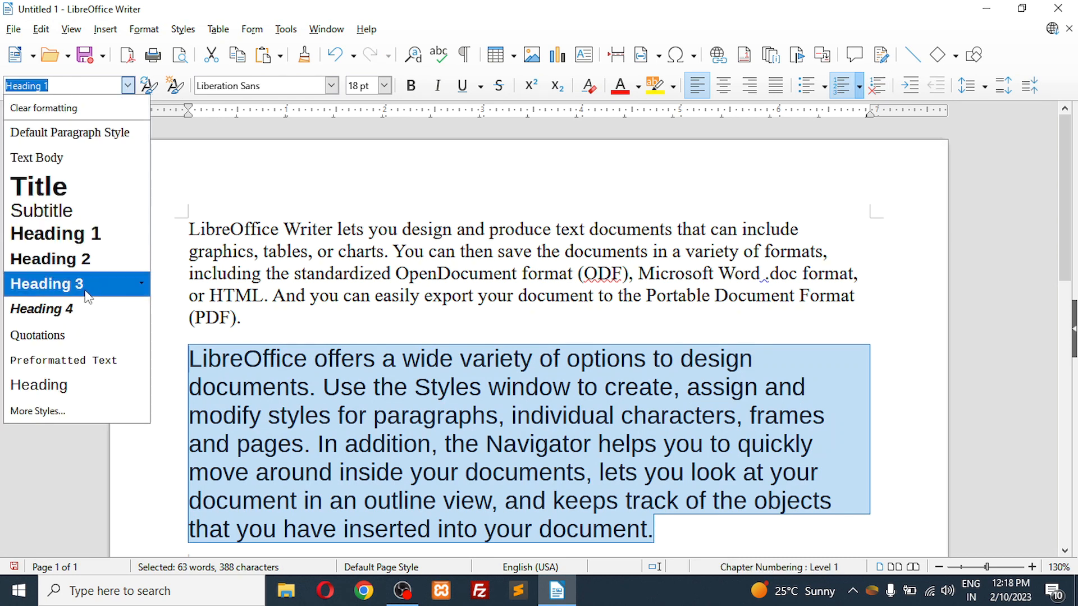
click(82, 307)
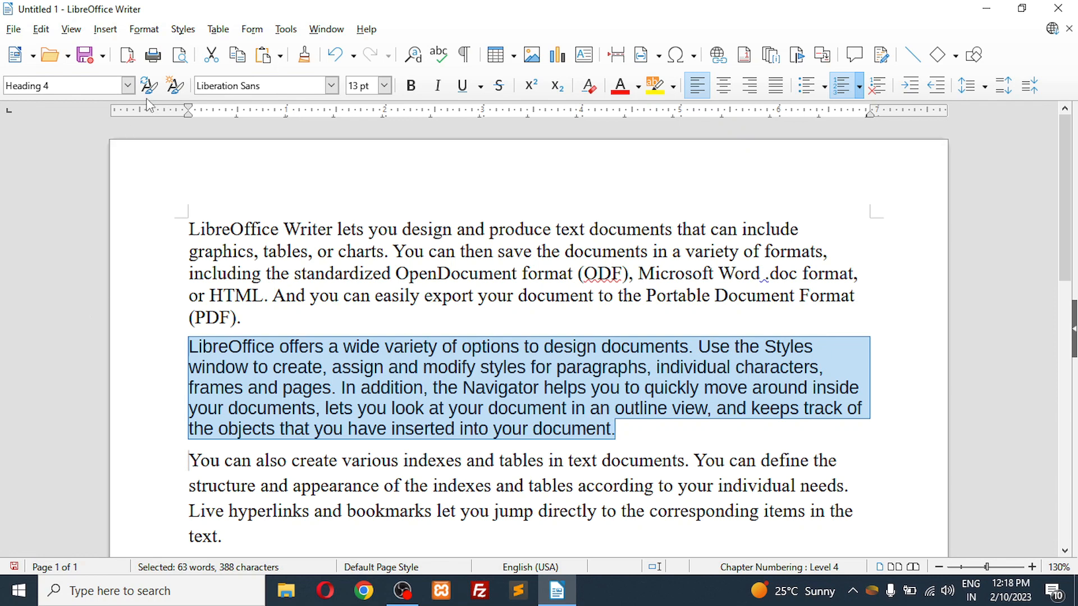
click(128, 86)
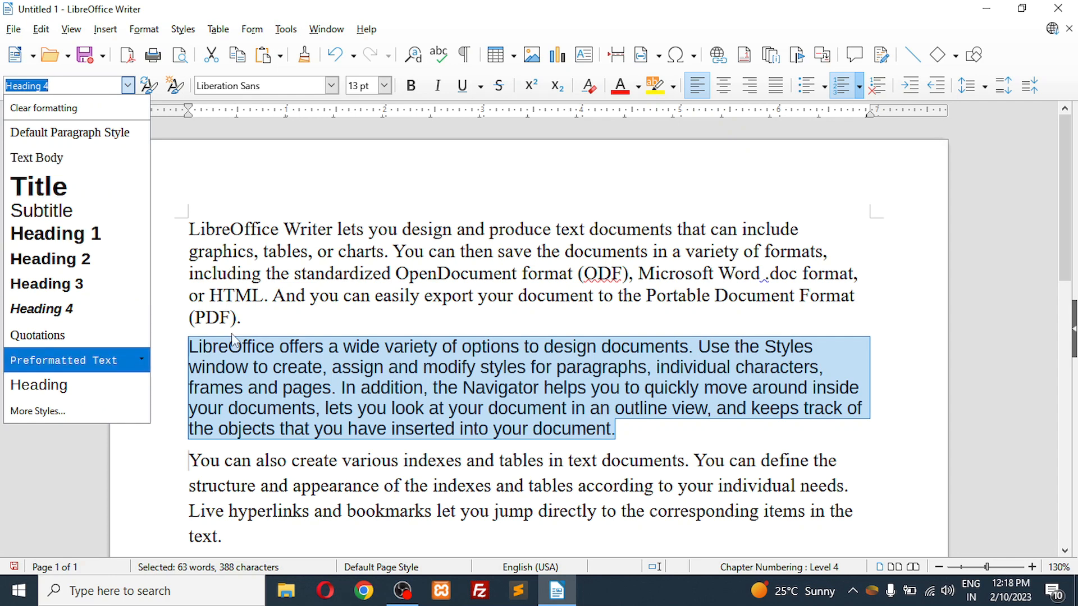
click(256, 335)
Step: Try the Quotations paragraph style on the first paragraph and undo it
drag(184, 219, 249, 318)
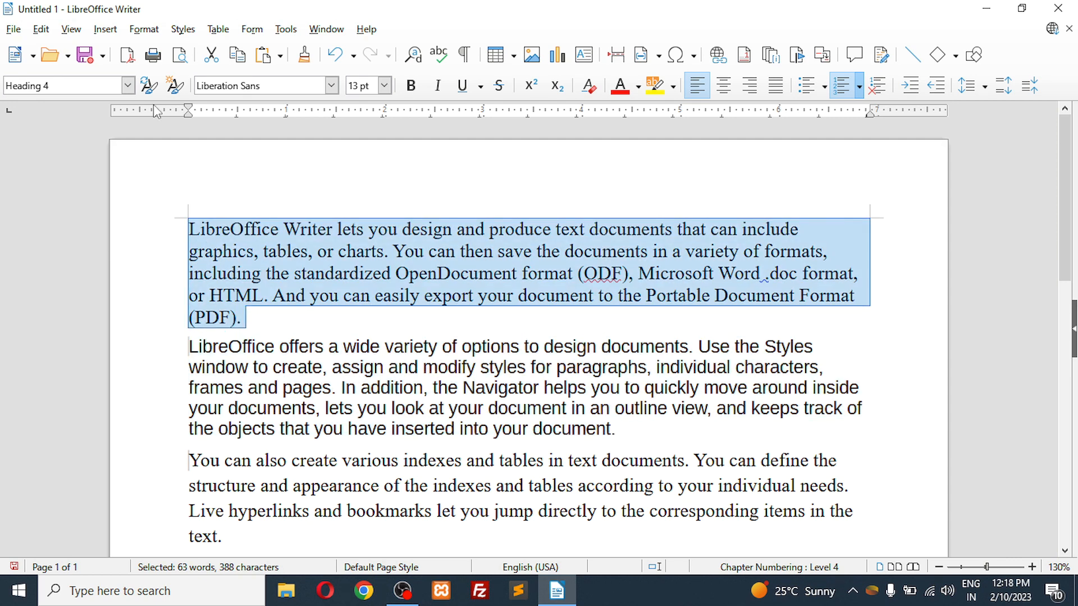
click(128, 86)
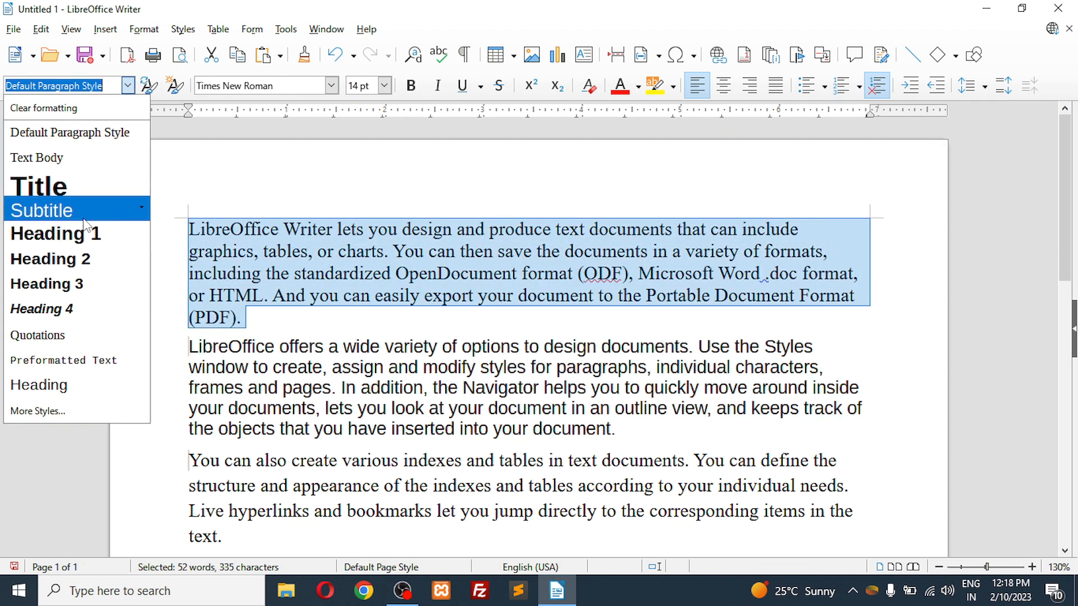
click(55, 337)
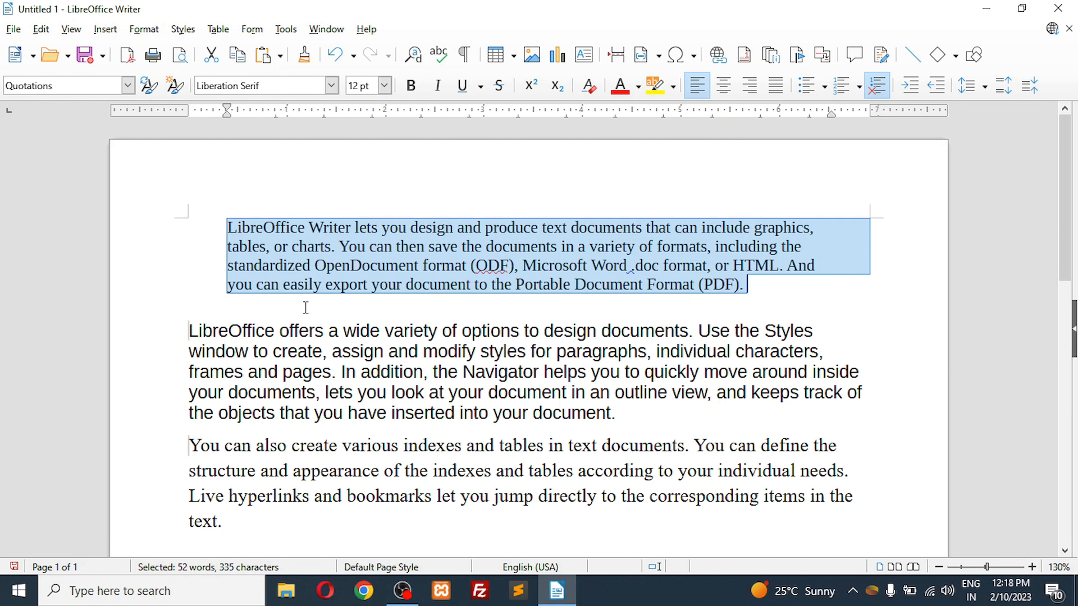
key(ctrl+z)
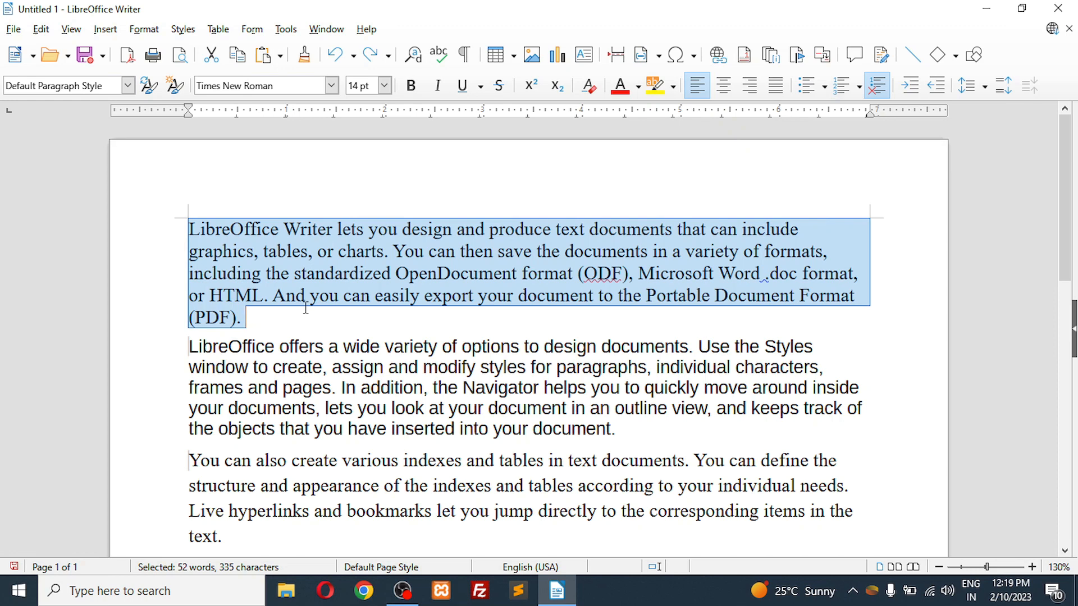
Step: View the New Style from Selection dialog for the first paragraph and close it without creating a style
click(176, 90)
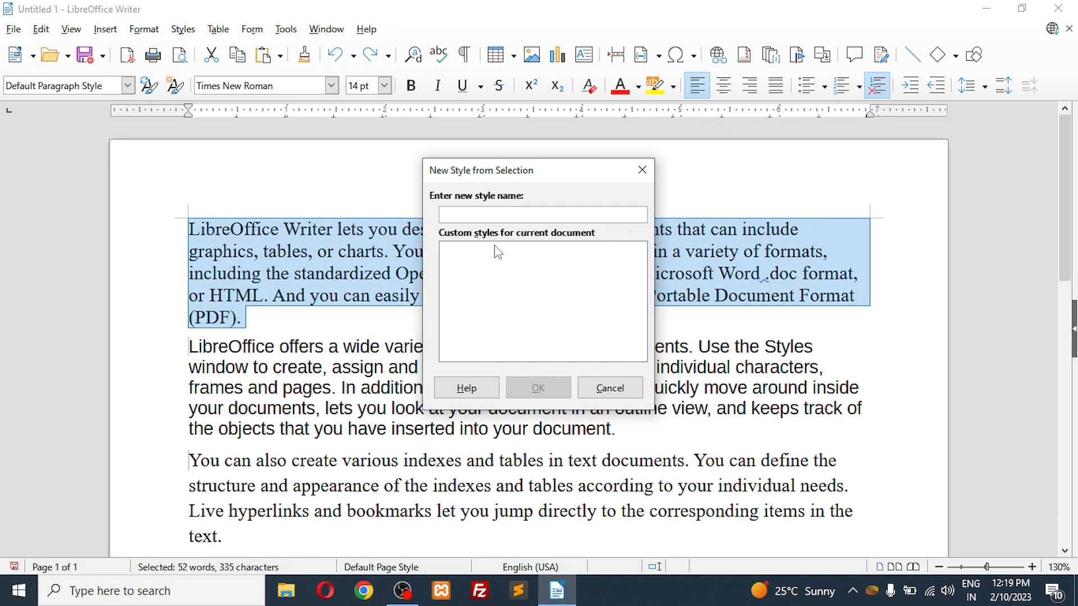
click(641, 169)
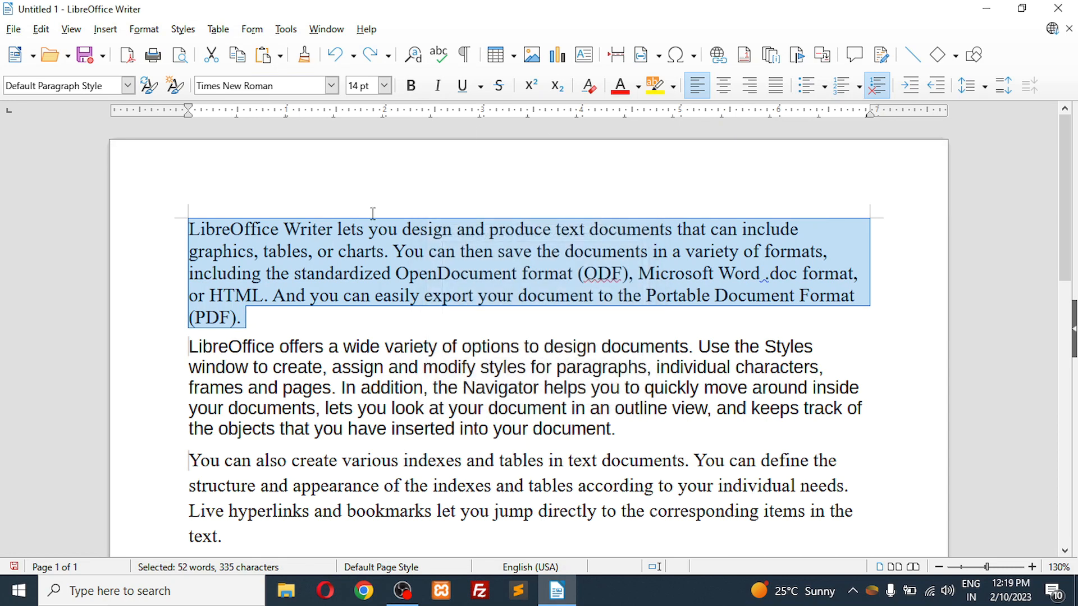
click(292, 321)
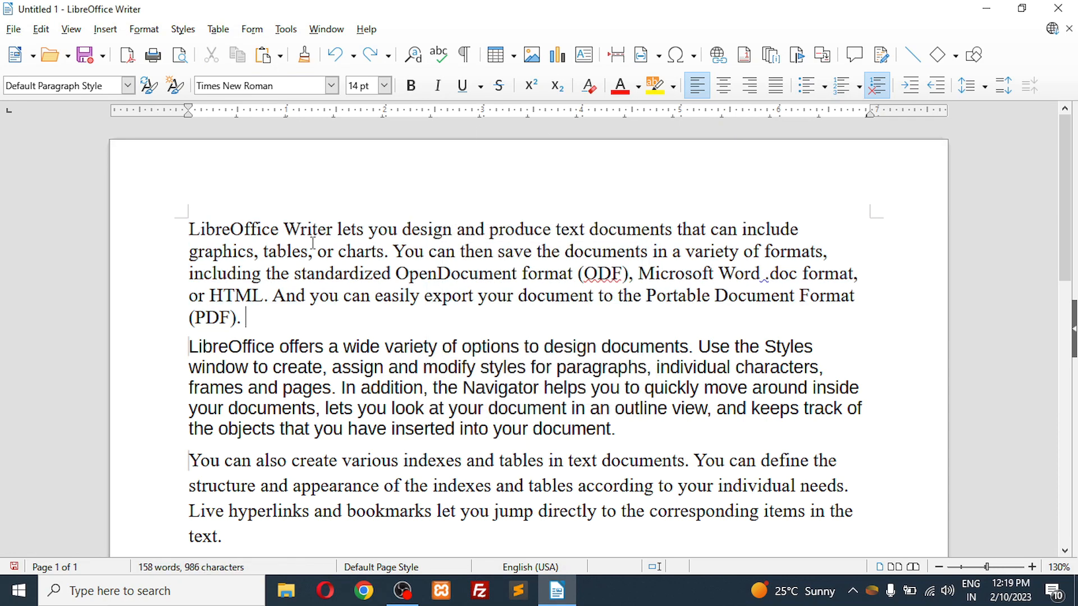
Step: Set the font of the first paragraph to Arial Black
click(331, 87)
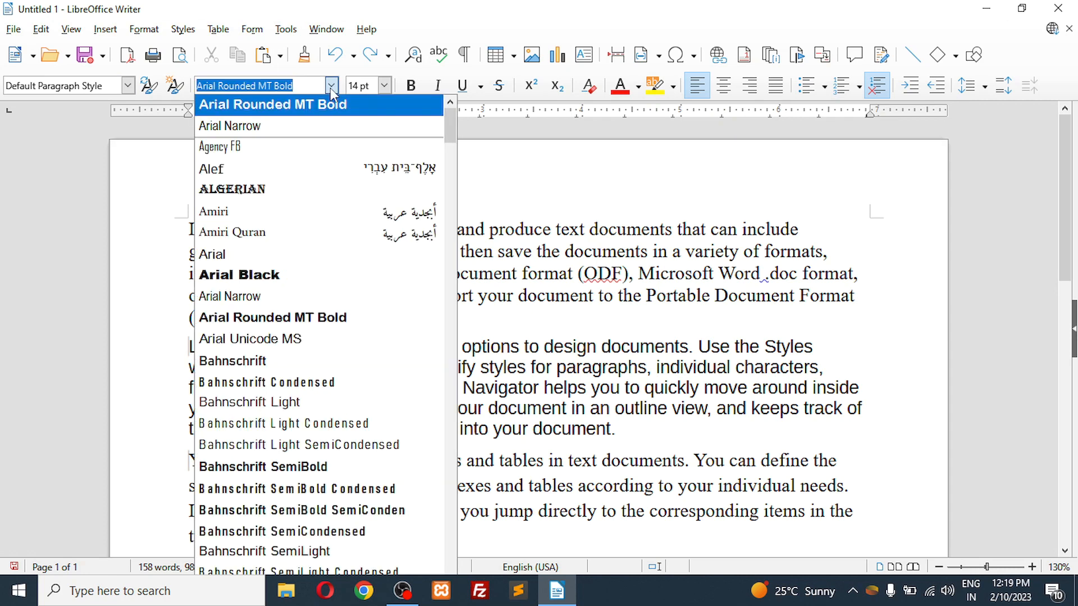
click(331, 87)
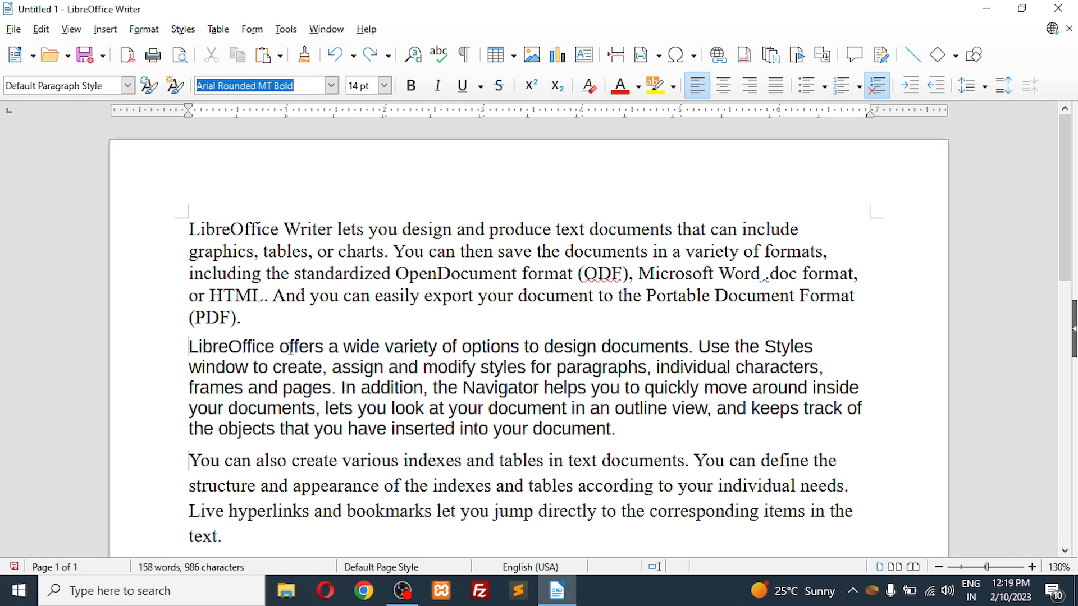
scroll(290, 349, down, 5)
scroll(290, 349, up, 5)
drag(189, 231, 251, 319)
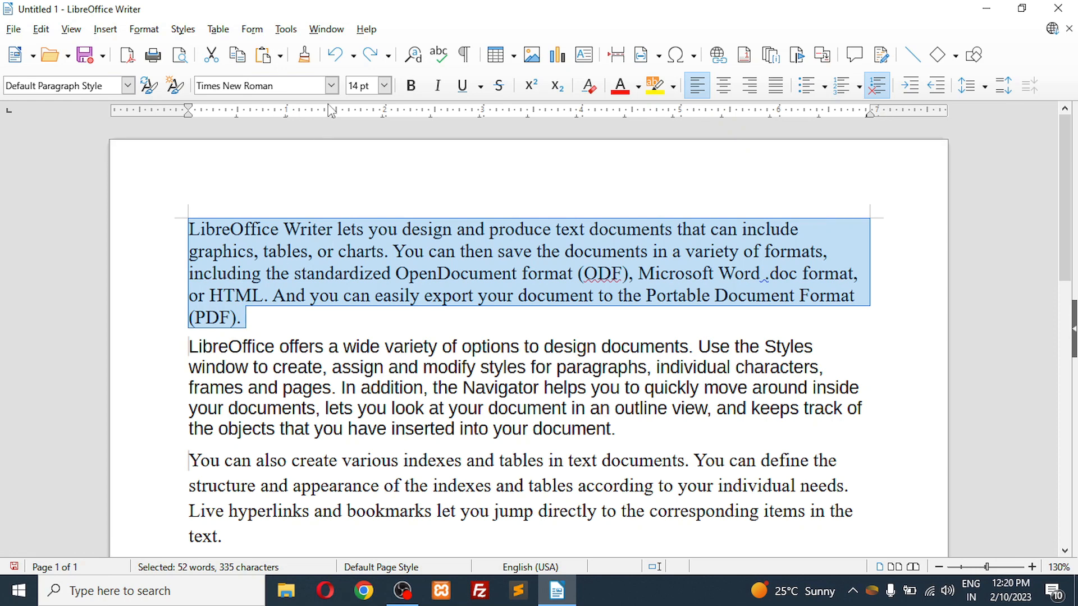
click(332, 87)
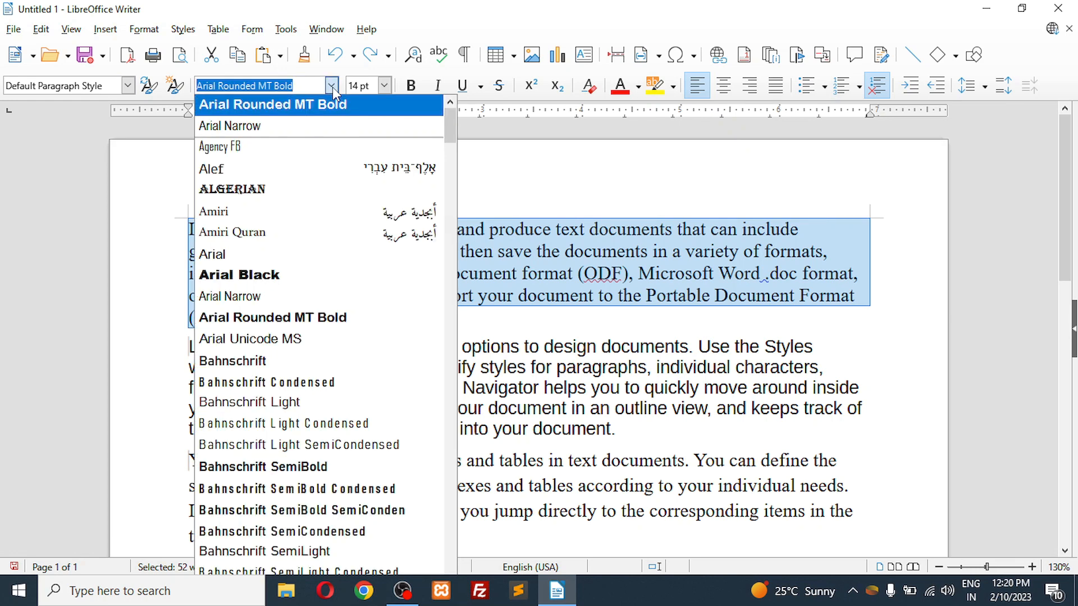
click(278, 272)
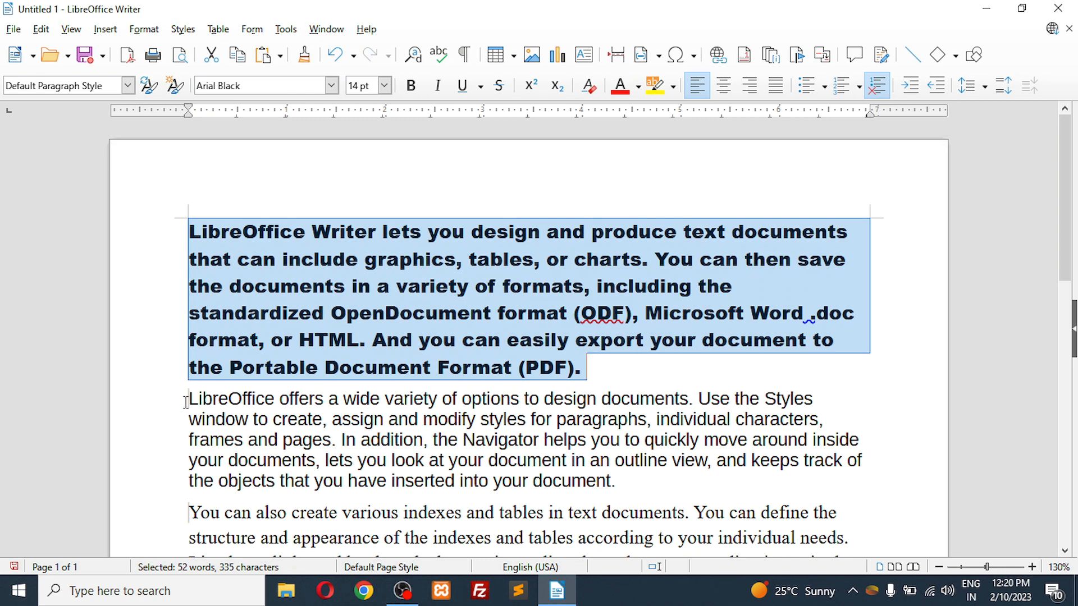
Step: Set the font of the second paragraph to Arial Rounded MT Bold and deselect the text
drag(186, 402, 641, 482)
key(ctrl+4)
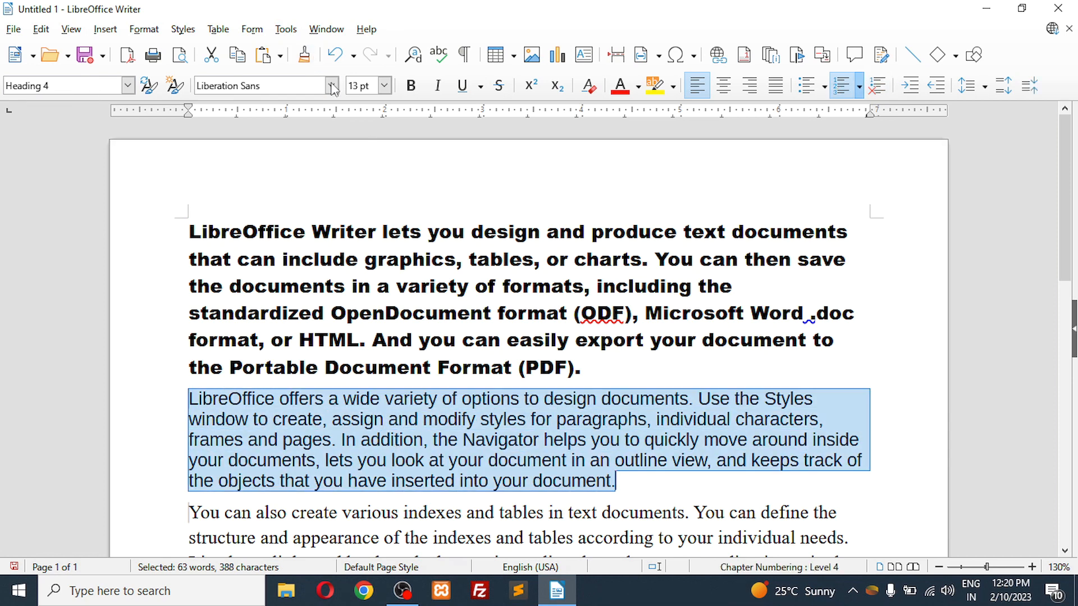
click(331, 85)
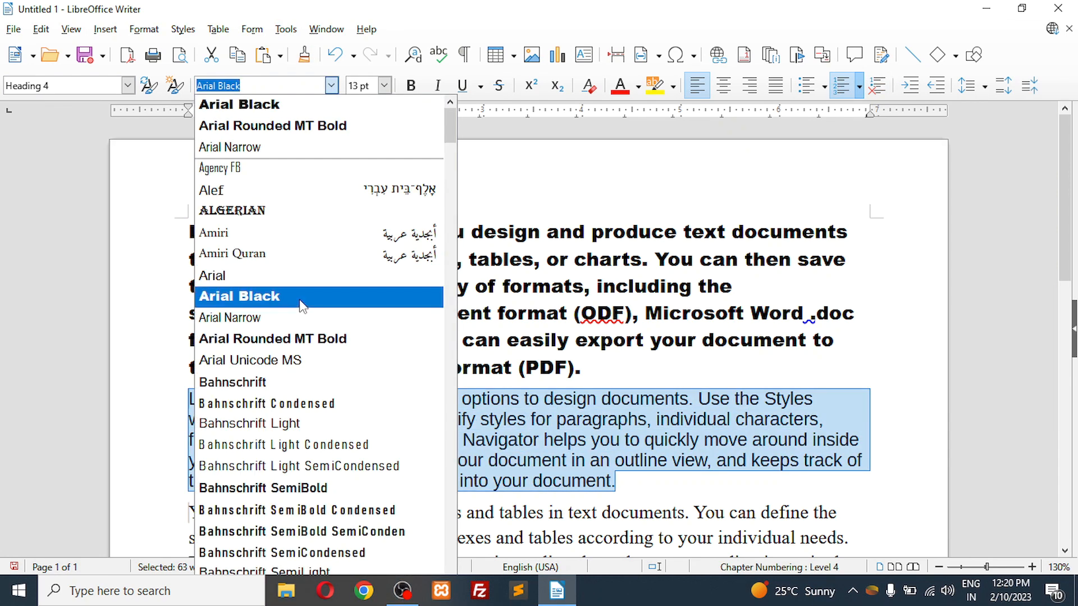
click(331, 340)
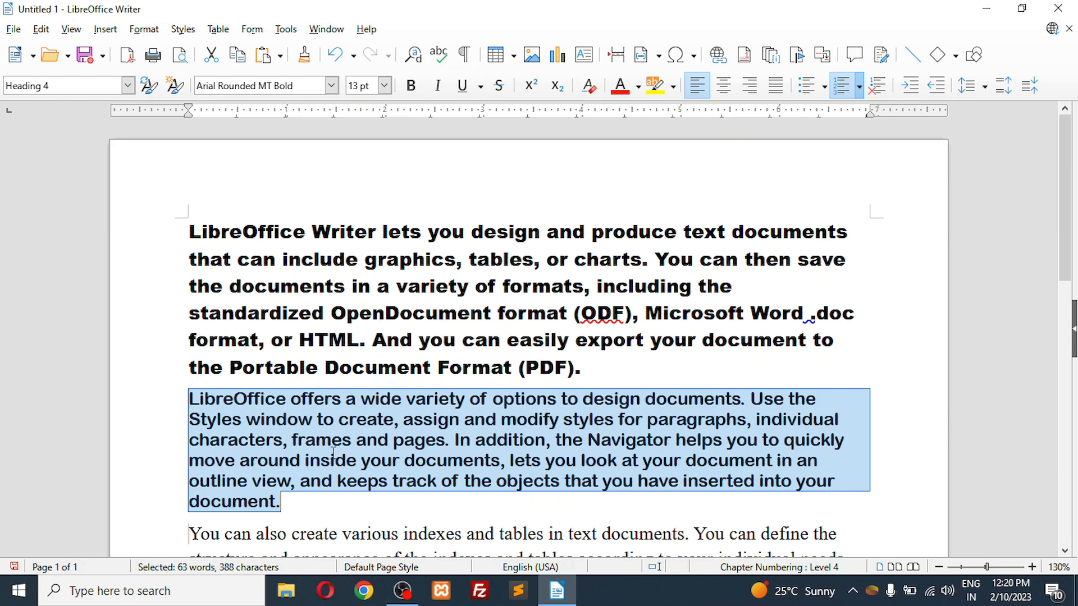
click(307, 500)
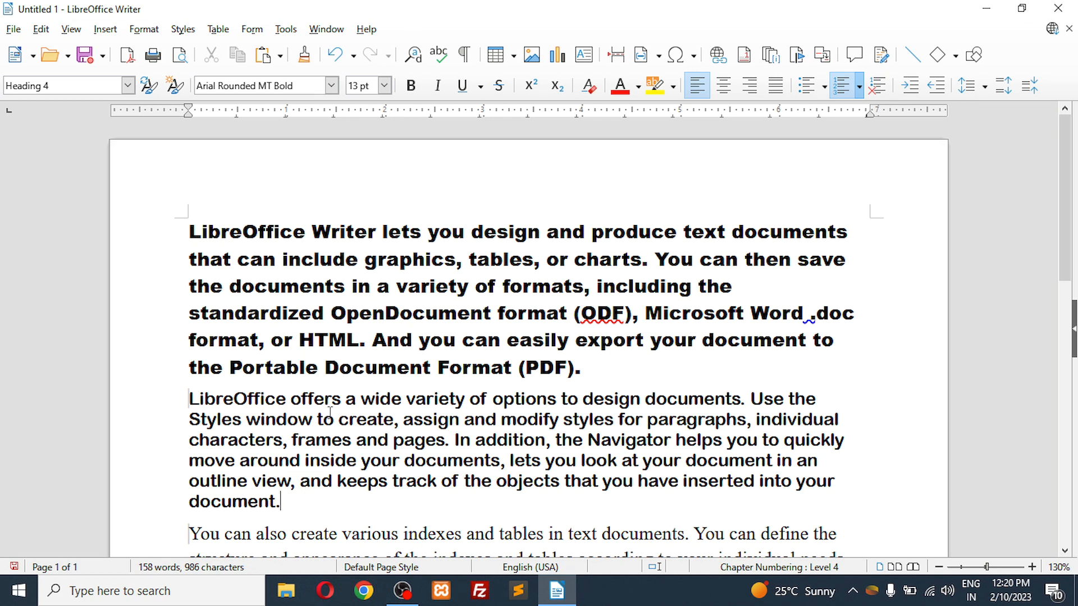
Step: Set the first paragraph's font size to 10 pt and increase it to 11 pt
click(385, 85)
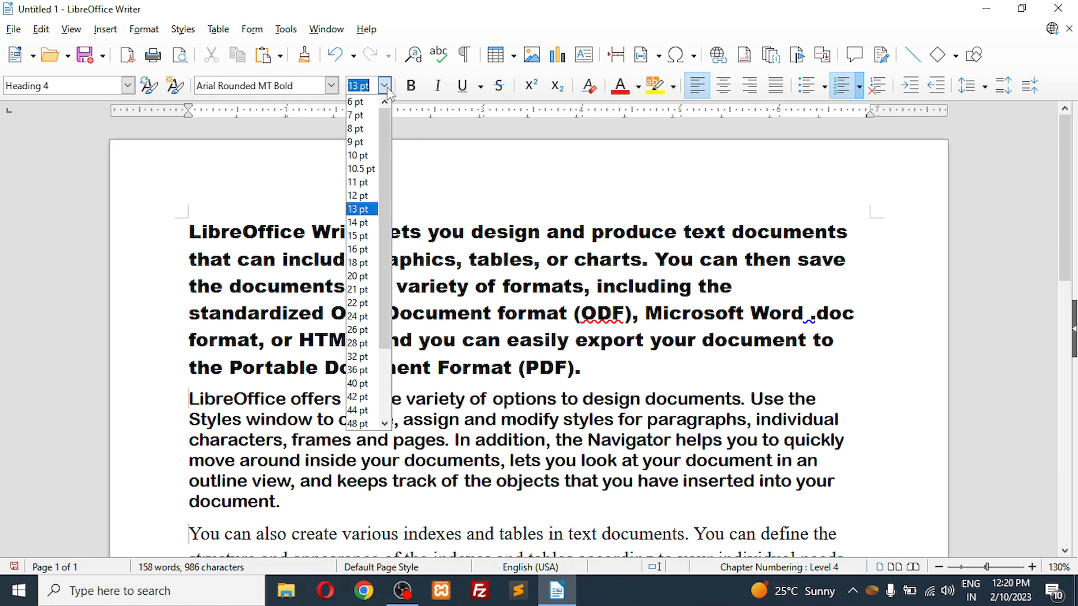
click(386, 87)
click(385, 87)
click(385, 87)
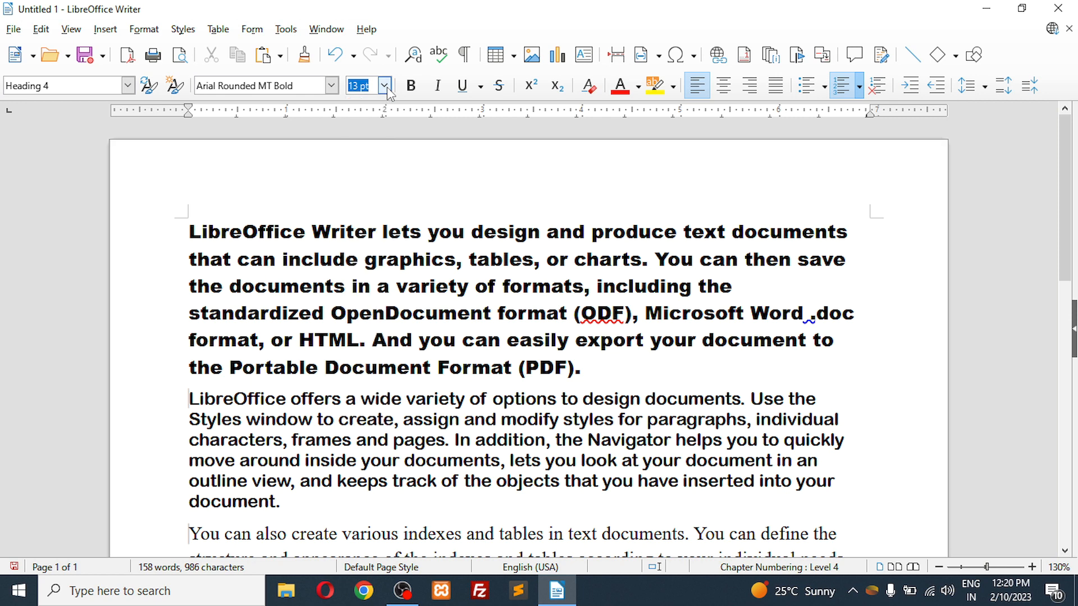
drag(189, 231, 588, 362)
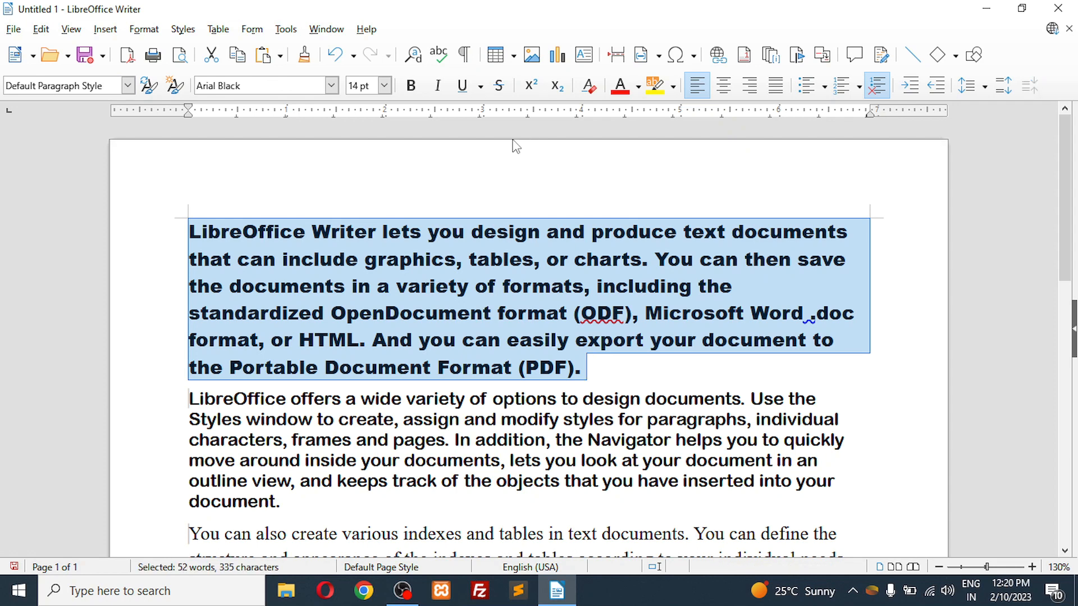
click(383, 87)
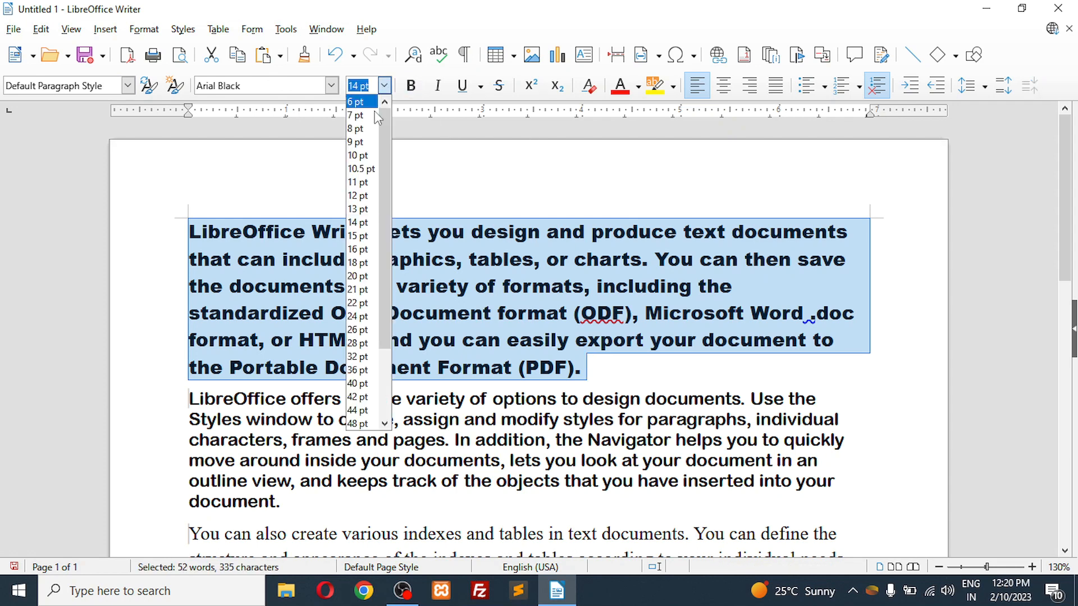
click(361, 156)
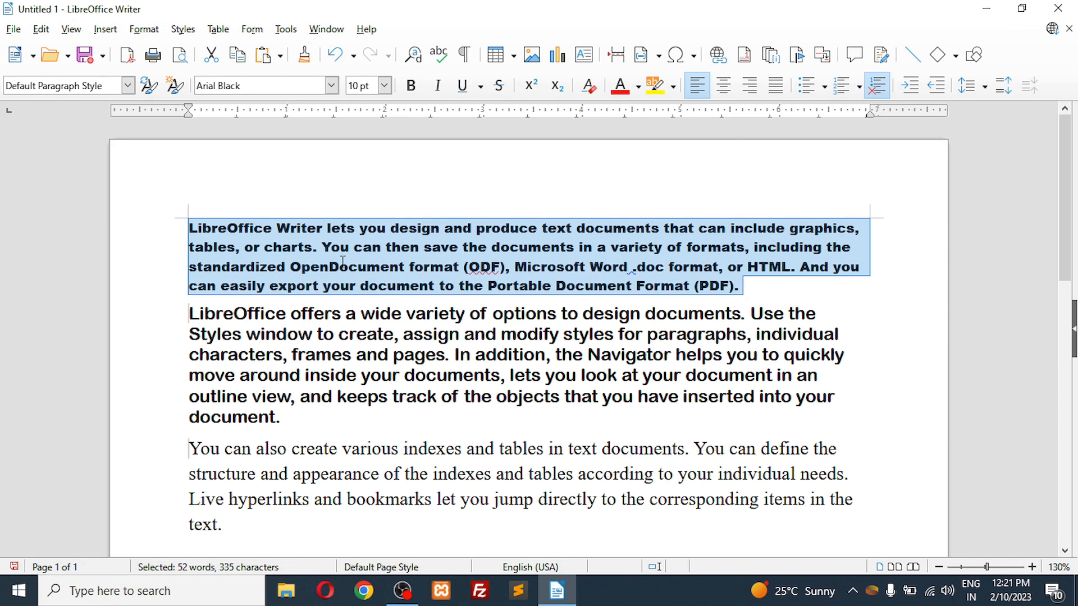
click(385, 85)
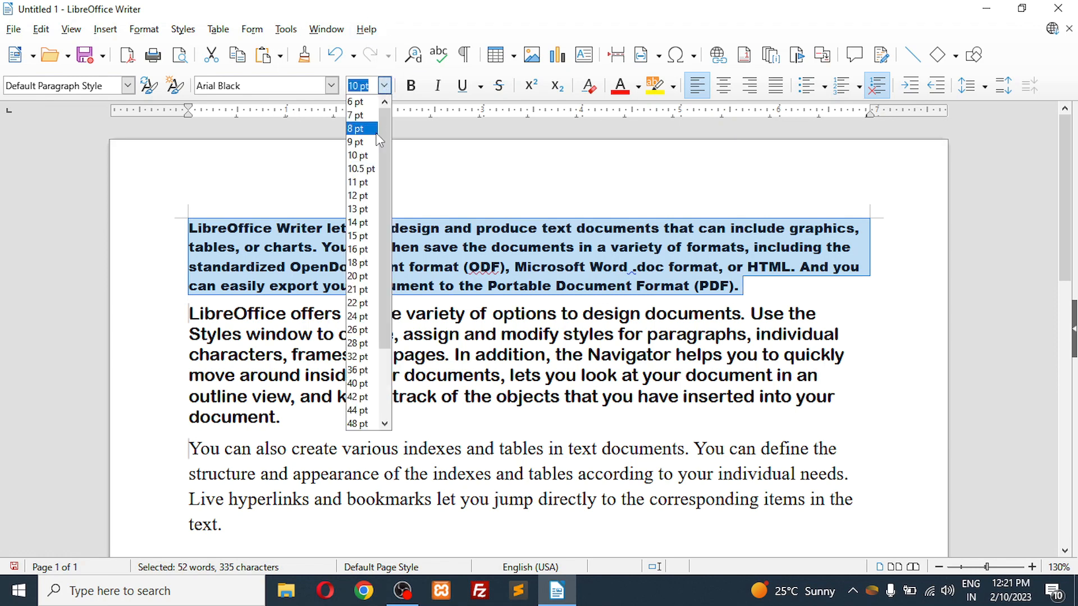
click(373, 183)
Step: Try font sizes of 22 pt and 20 pt on the first paragraph
click(386, 86)
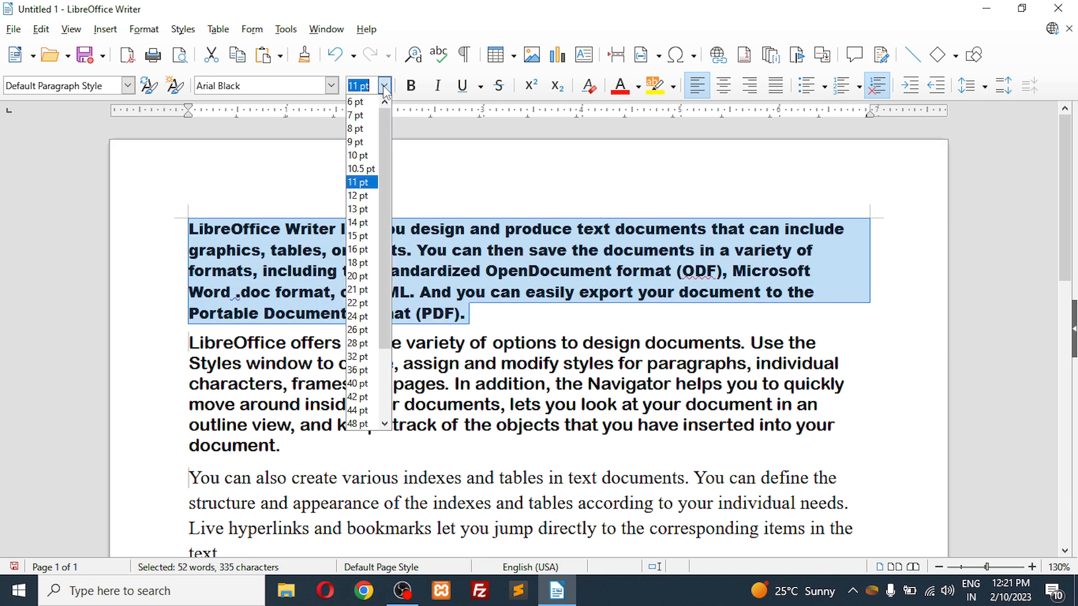
click(368, 304)
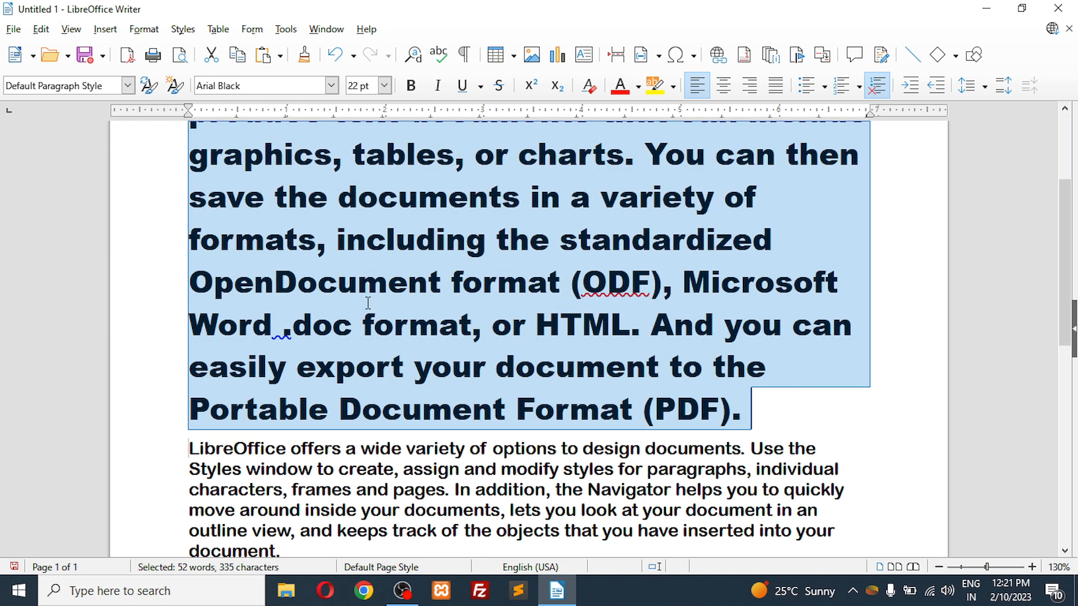
click(385, 85)
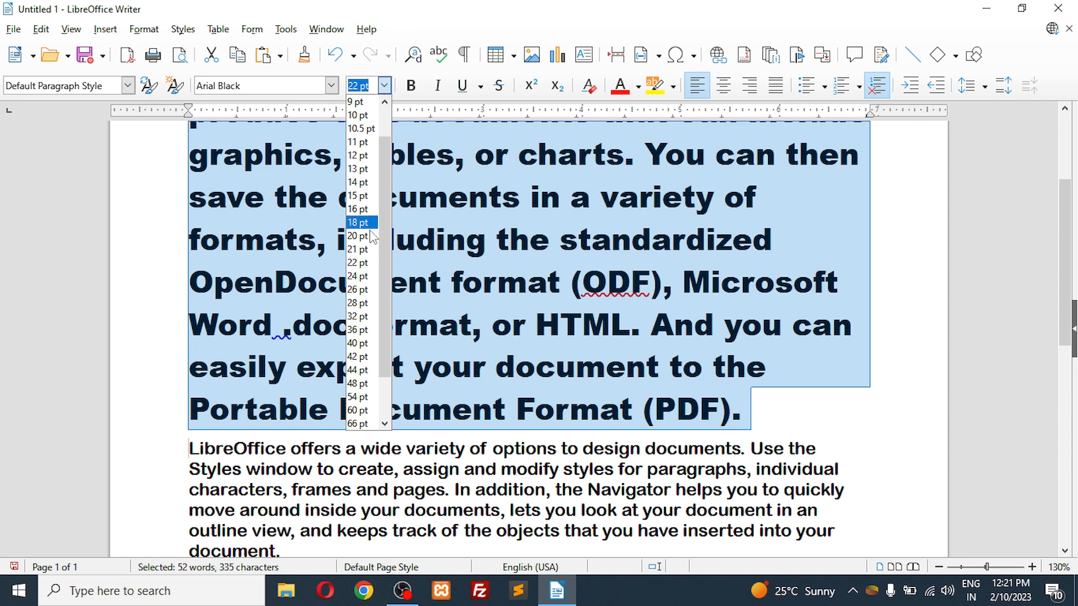
click(369, 236)
Step: Set the first paragraph's font size to 14 pt
click(385, 85)
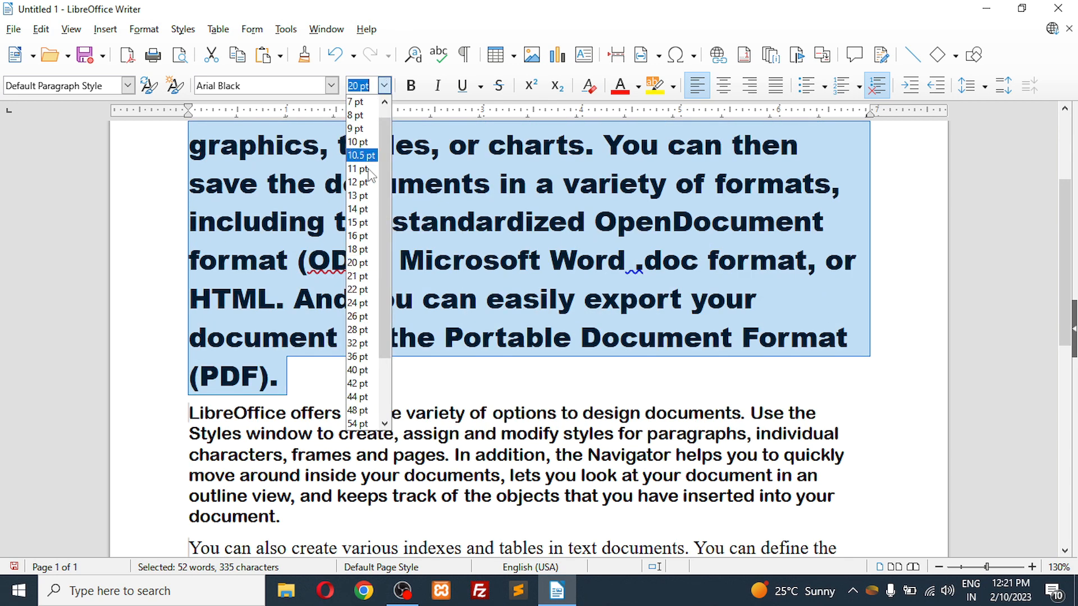
click(370, 209)
scroll(381, 283, up, 3)
scroll(381, 283, down, 3)
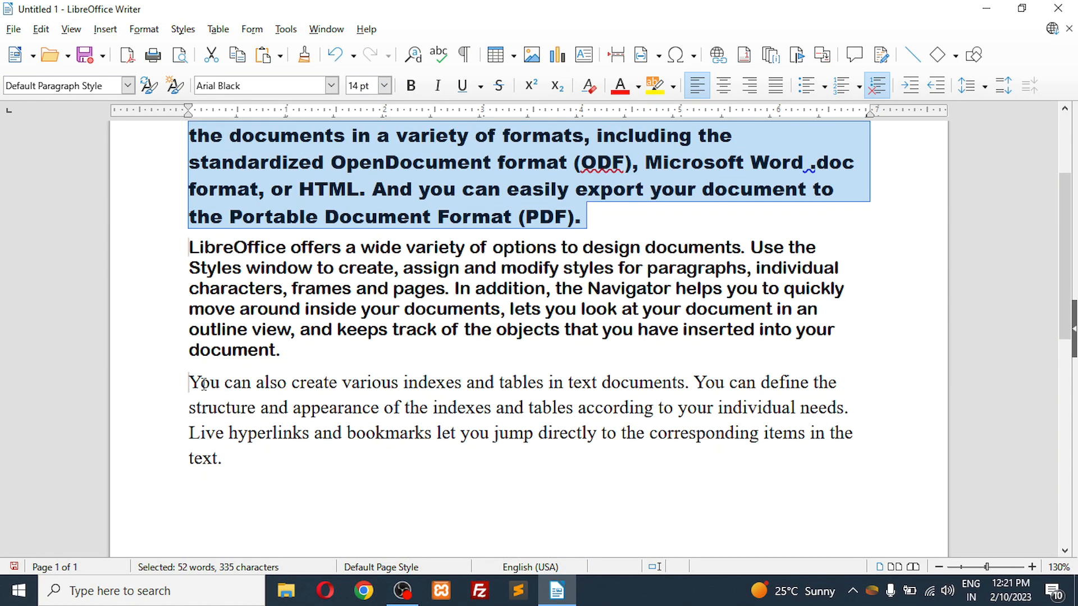
Step: Enlarge the third paragraph's font size to 18 pt, reduce it to 12 pt and deselect the text
drag(189, 383, 226, 457)
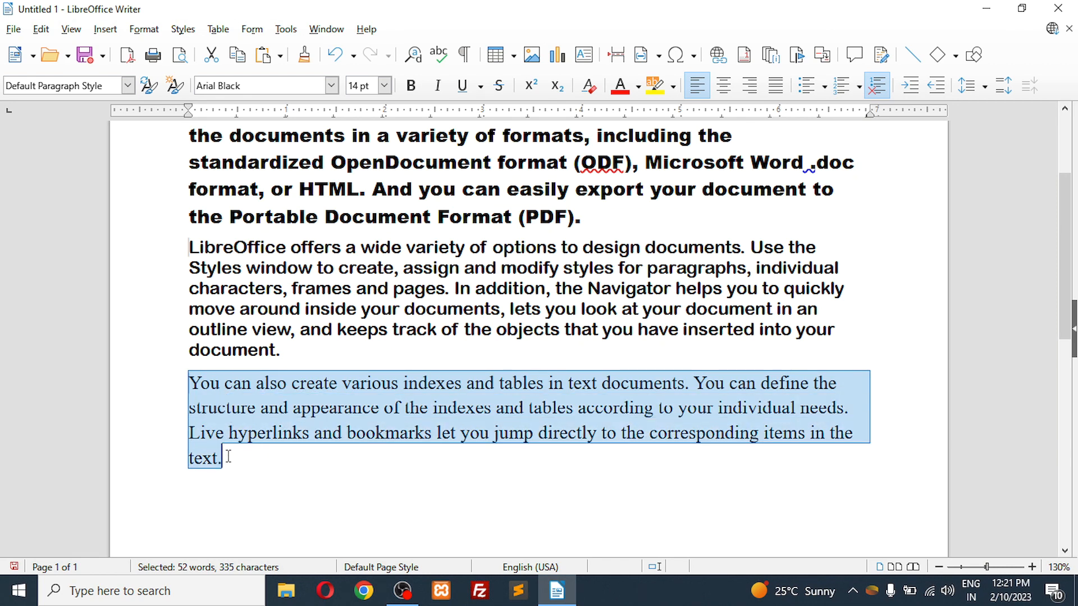
click(385, 85)
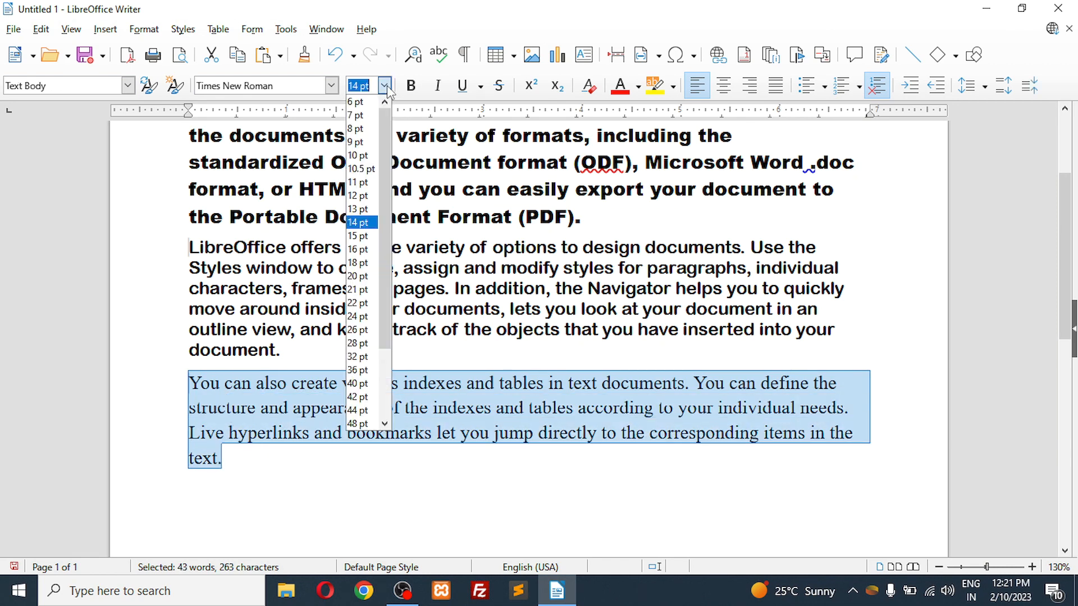
click(360, 263)
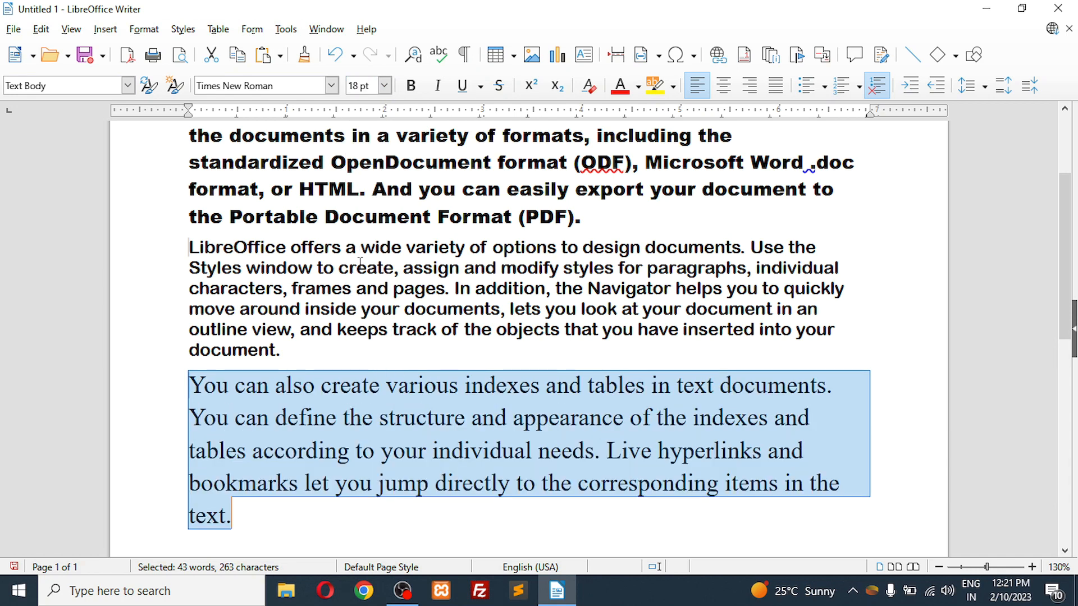
click(385, 86)
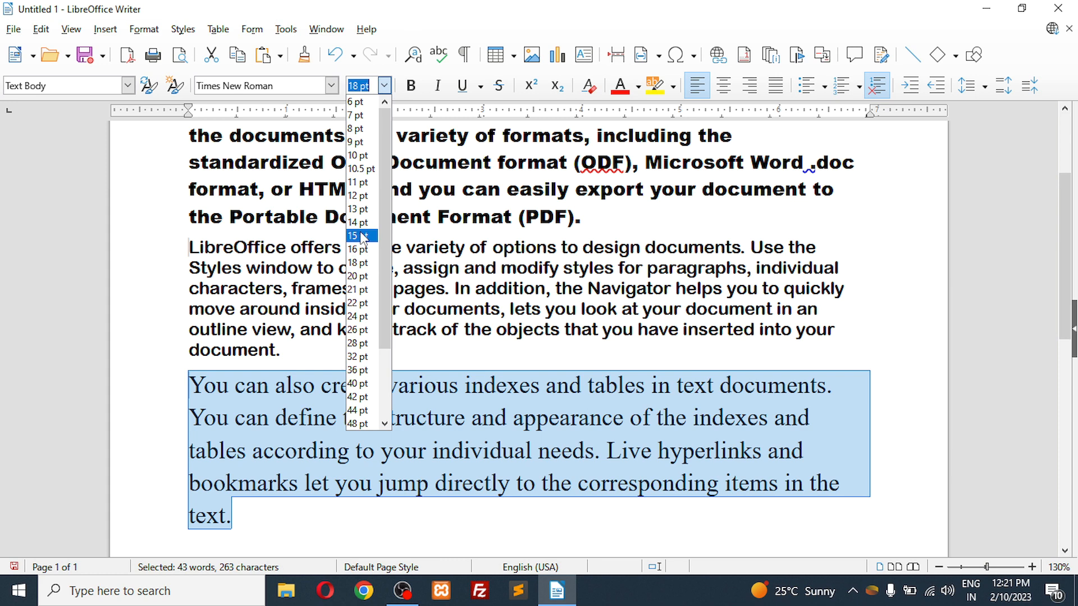
click(359, 196)
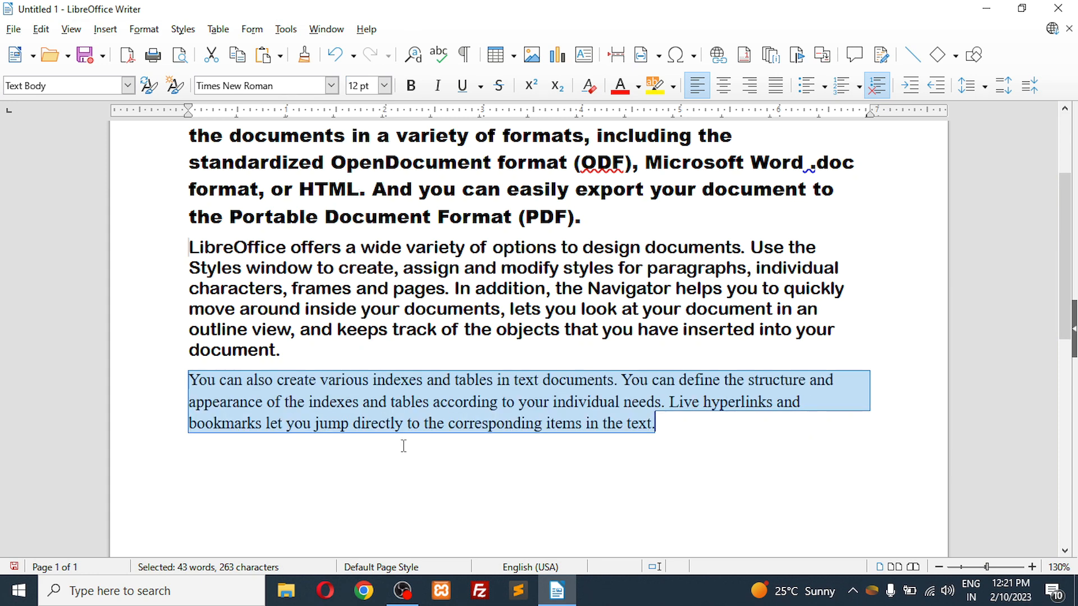
click(420, 481)
Step: Make the word "various" in the third paragraph bold and deselect it
scroll(413, 372, up, 3)
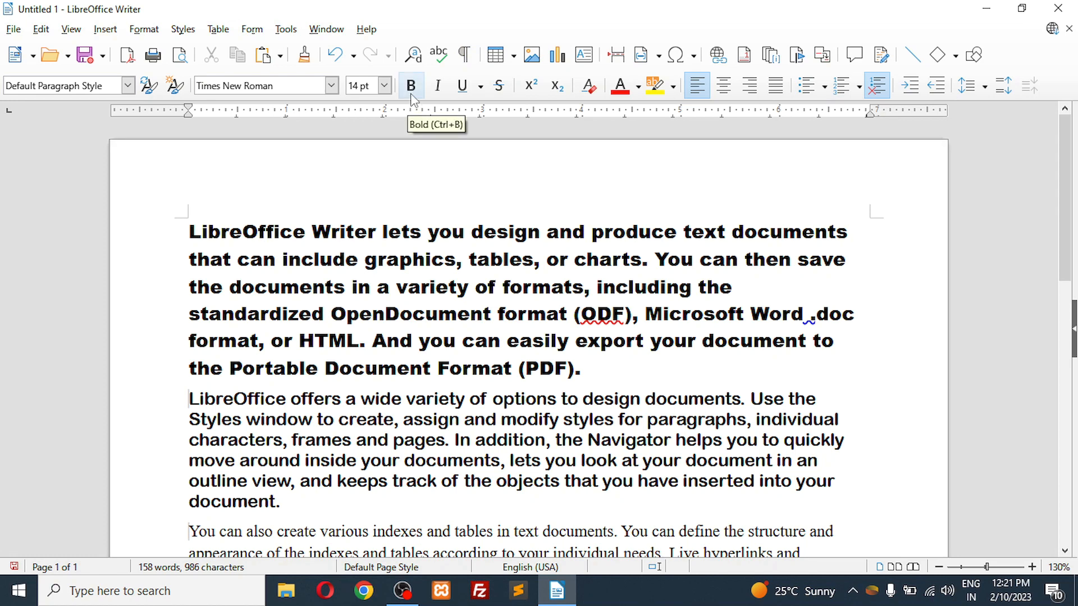
scroll(400, 321, down, 5)
scroll(400, 321, up, 4)
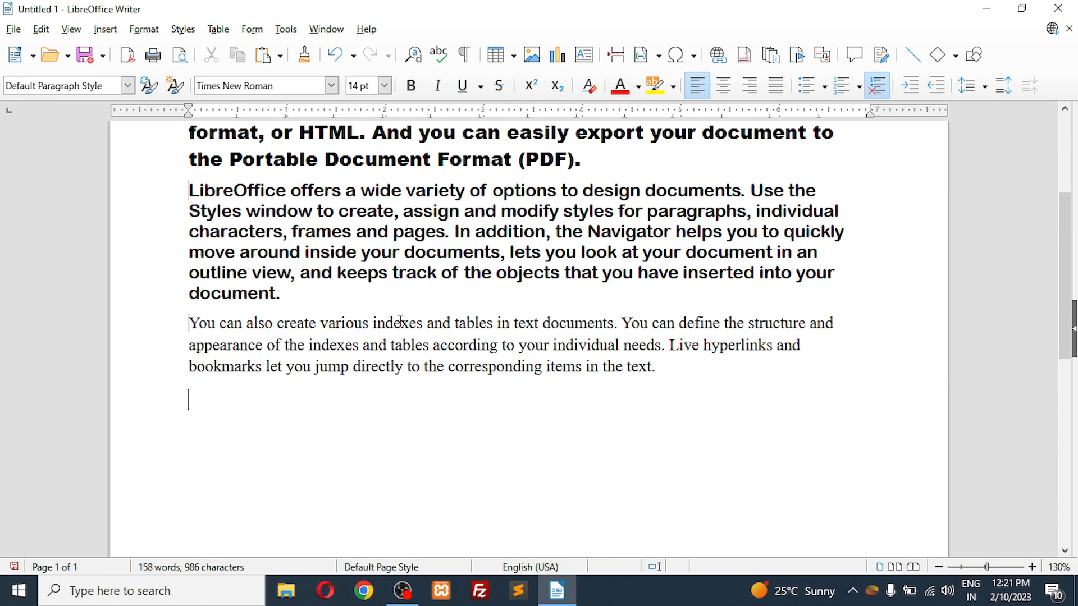
scroll(401, 321, down, 1)
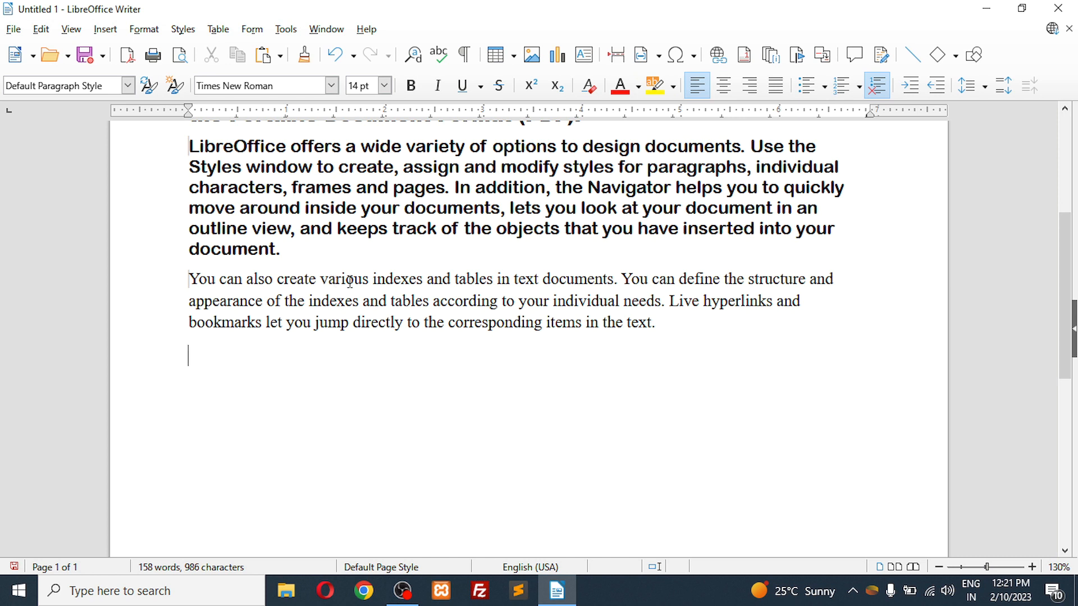
drag(319, 279, 368, 280)
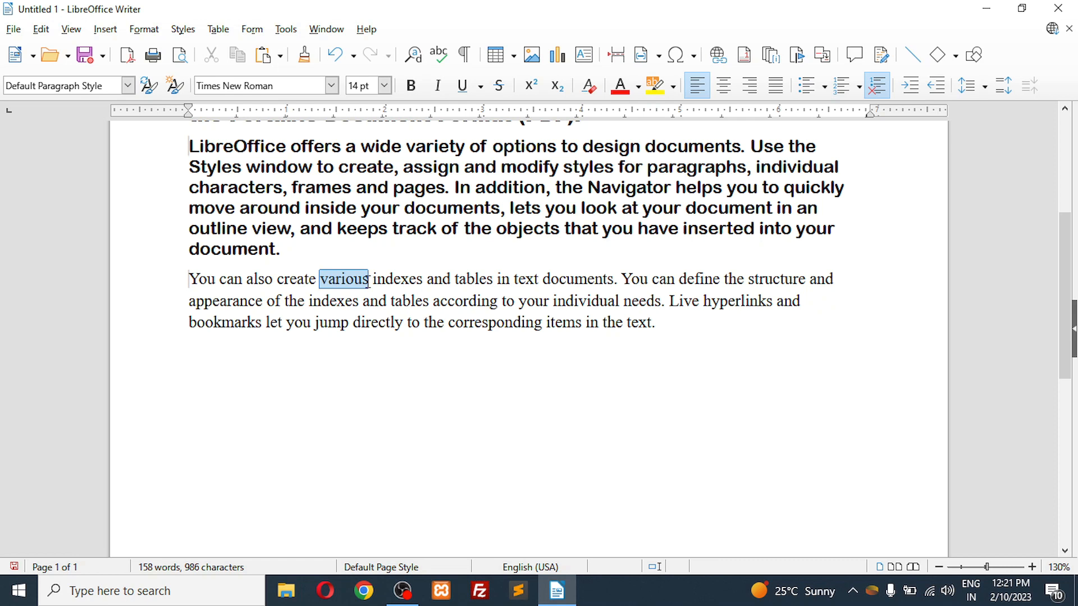
click(413, 89)
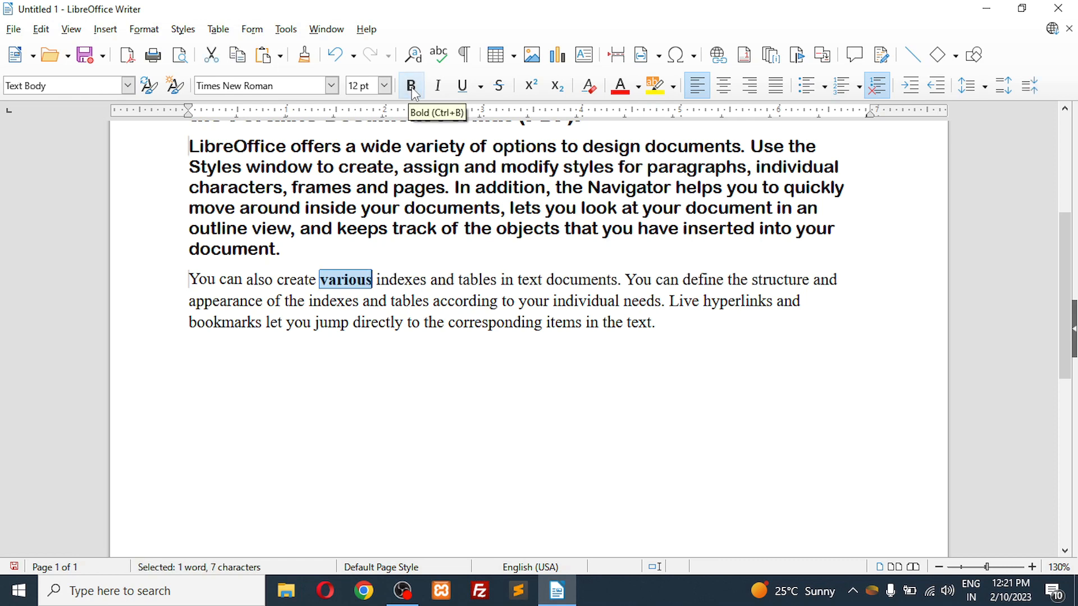
click(353, 324)
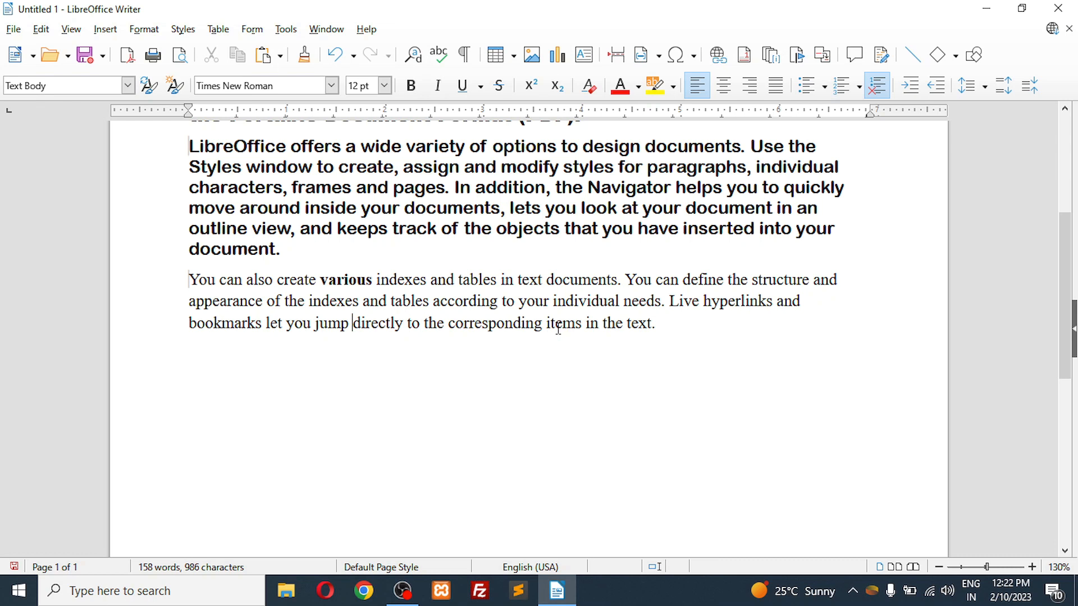
Step: Italicize the word "documents." with its full stop in the third paragraph's first sentence and deselect it
double_click(582, 280)
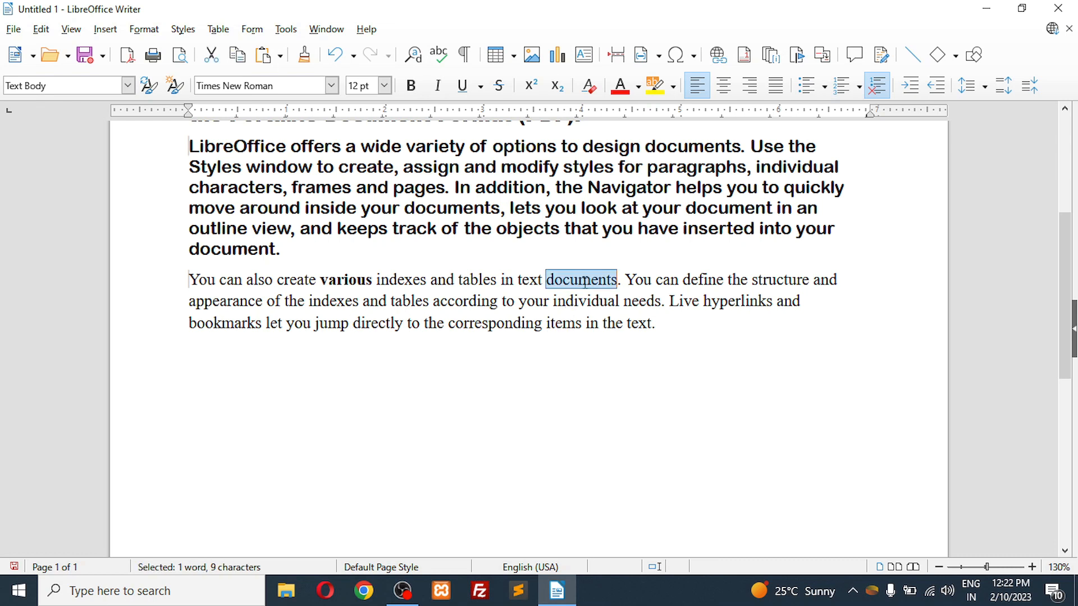
click(563, 282)
drag(547, 281, 622, 281)
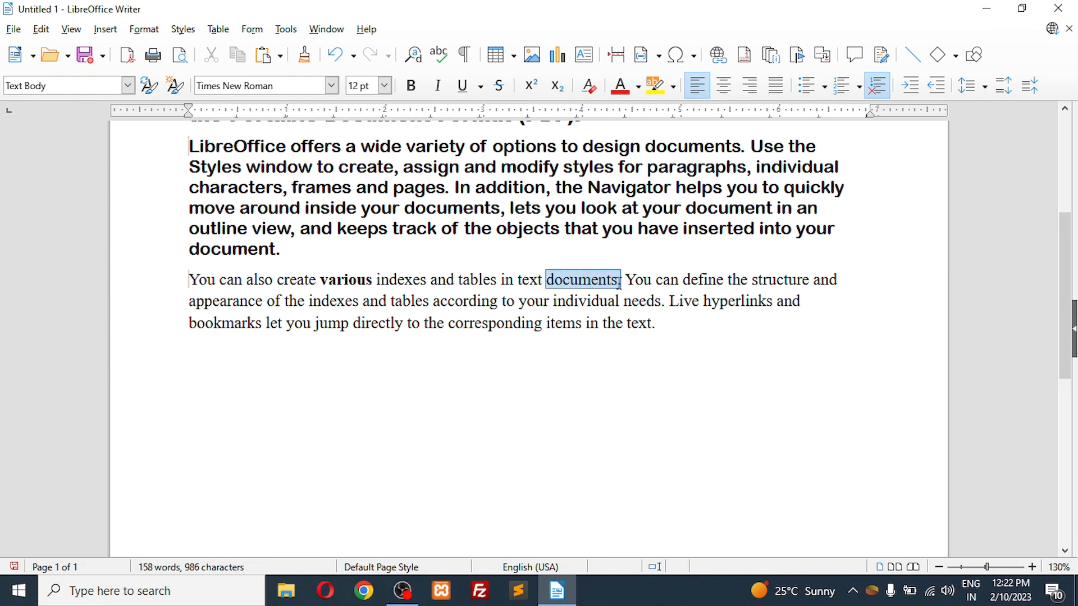
click(439, 89)
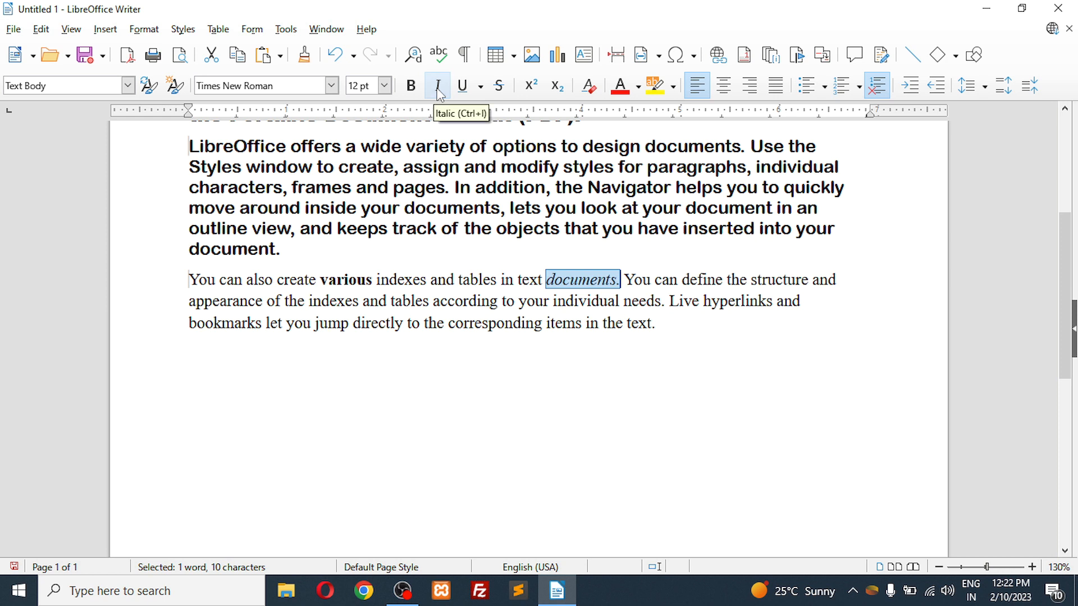
click(618, 283)
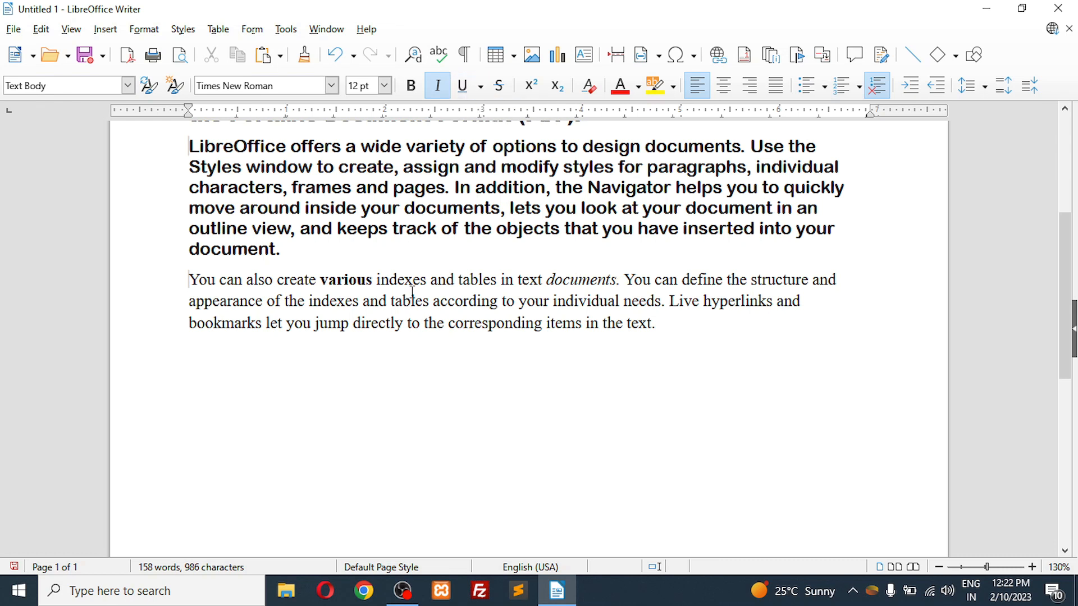
Step: Apply a single underline to the word "directly" in the third paragraph and replace it with a double underline
double_click(371, 325)
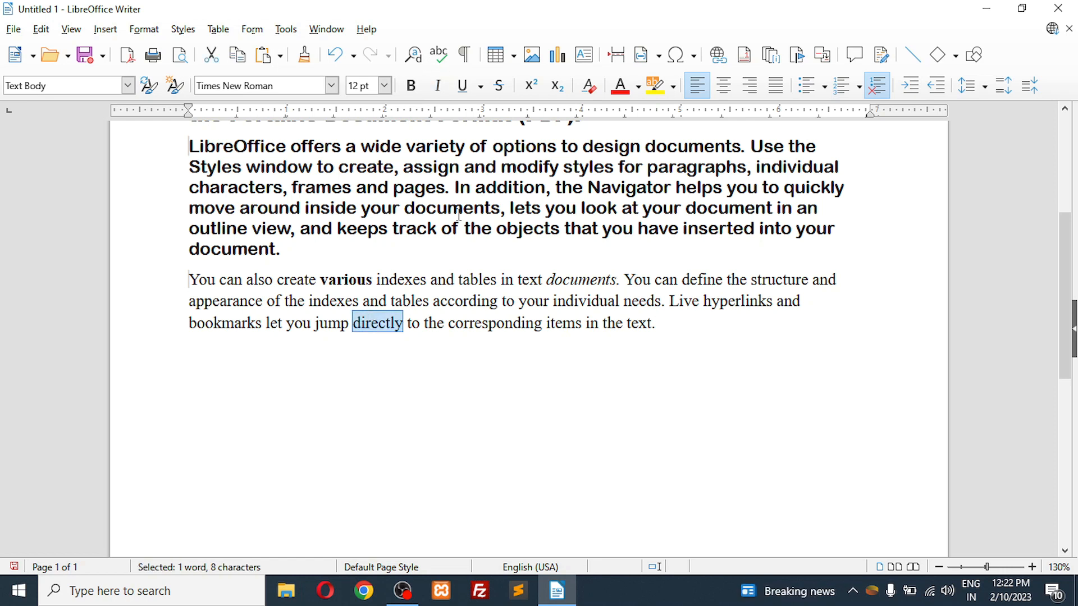
click(481, 87)
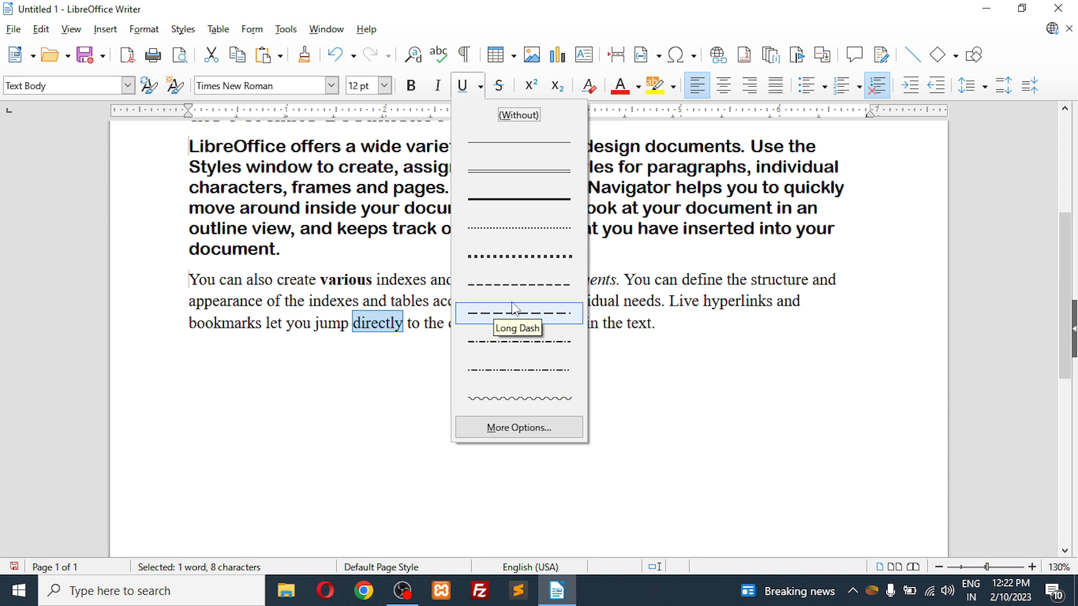
click(547, 145)
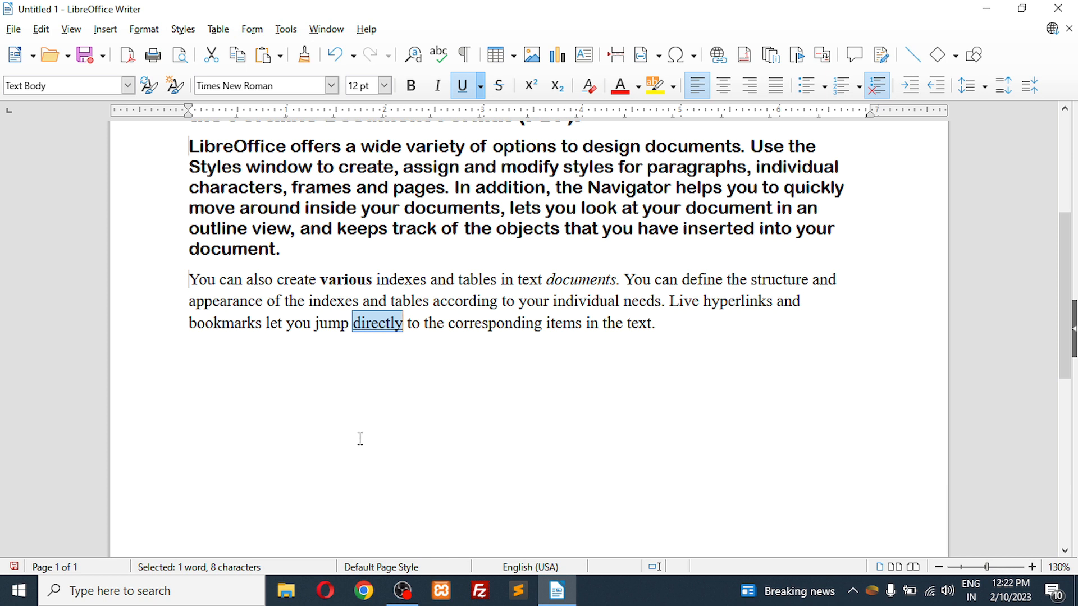
click(481, 88)
click(487, 172)
click(392, 410)
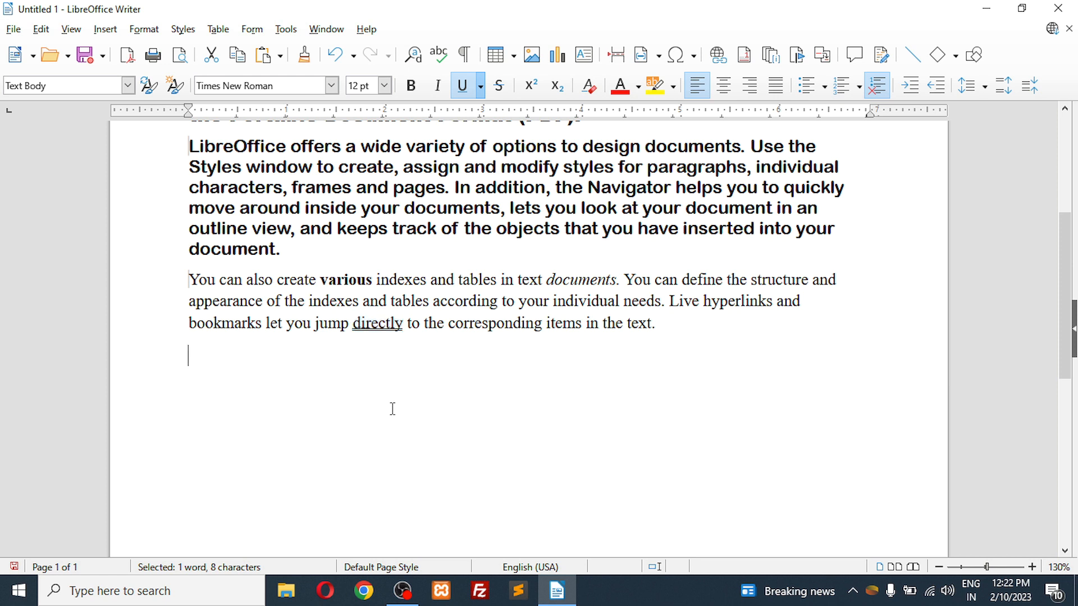
Step: Try a bold dotted underline on the word "directly" and undo the word's underlining
double_click(383, 324)
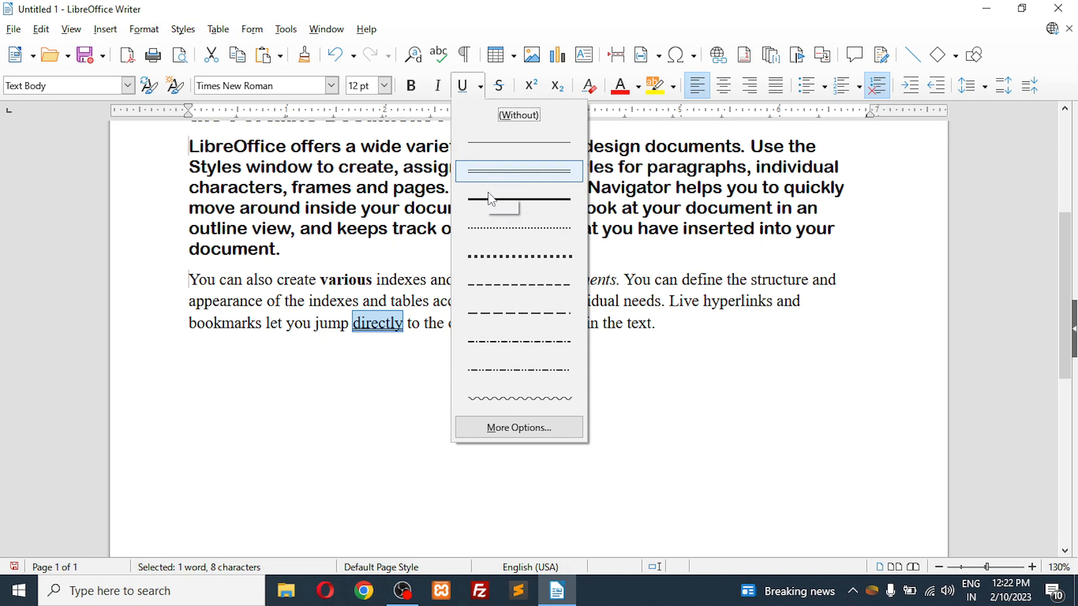
click(490, 256)
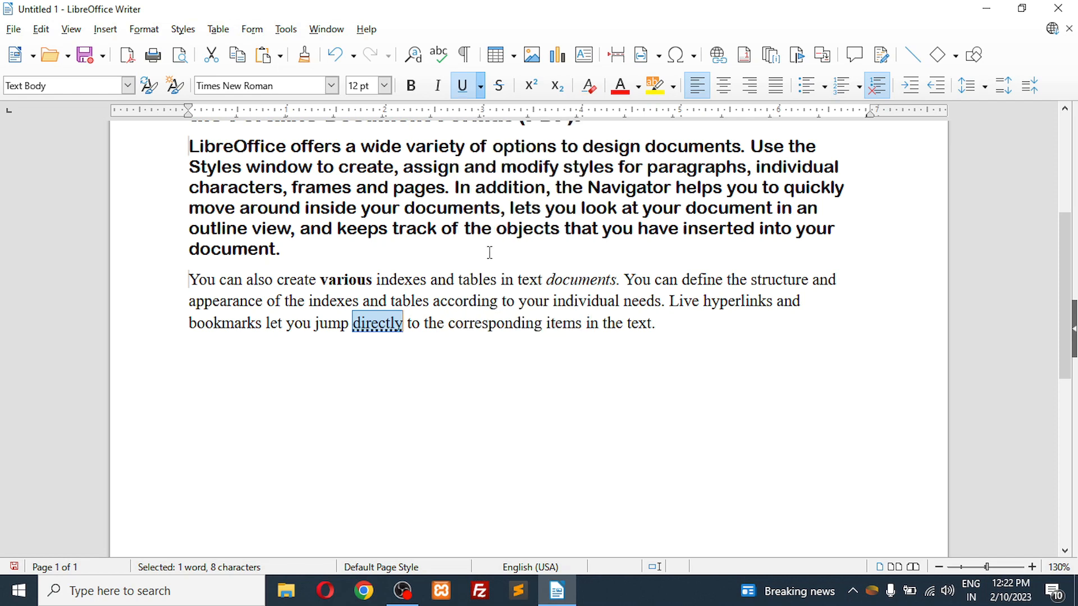
click(434, 388)
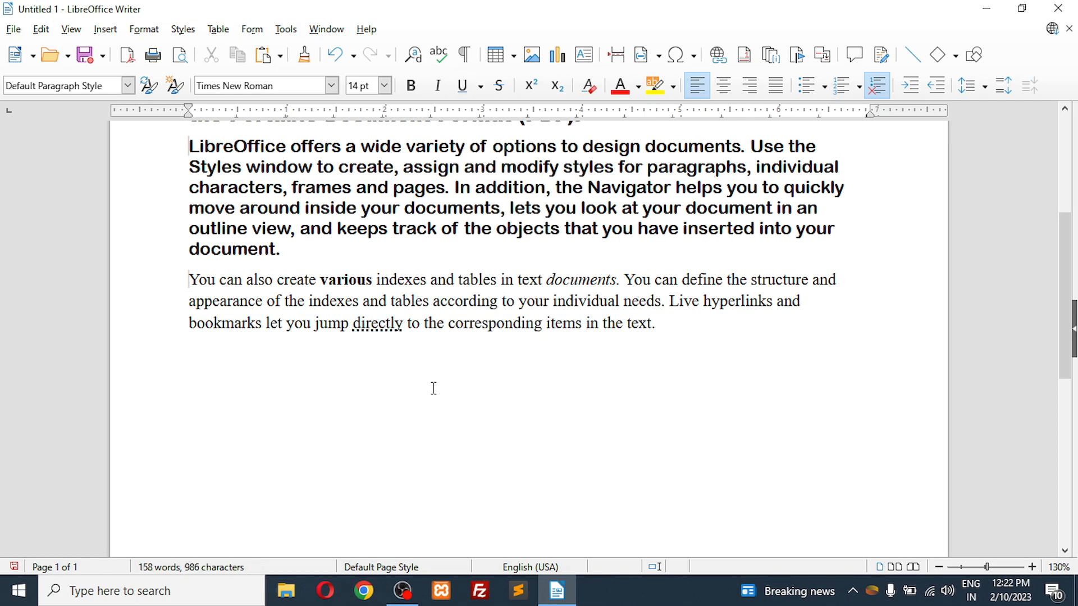
key(ctrl+z)
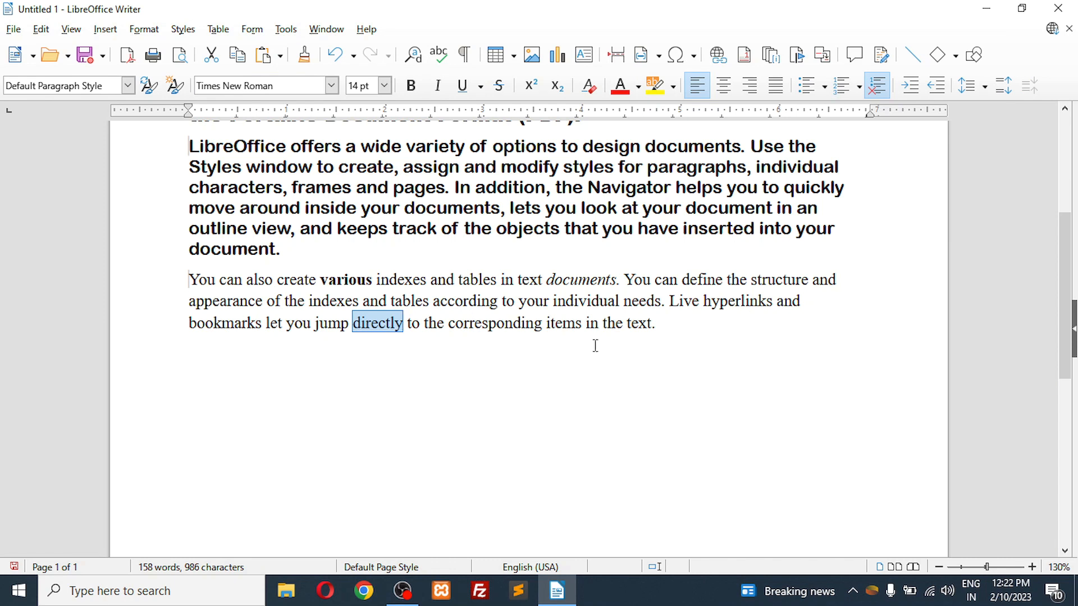
Step: Apply a dotted underline to the entire third paragraph and deselect it
drag(664, 326, 193, 281)
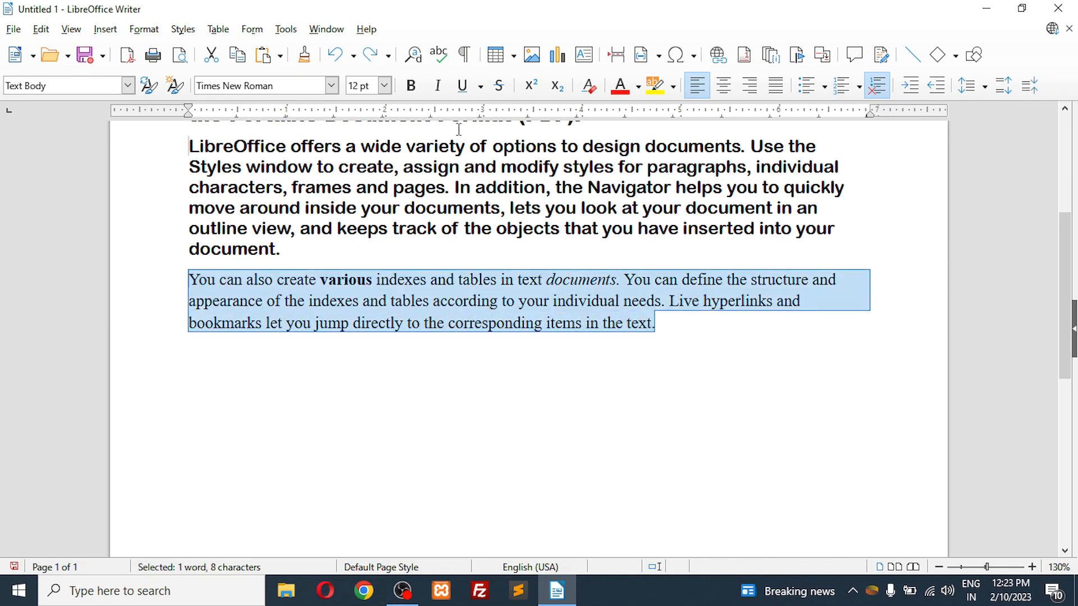
click(480, 85)
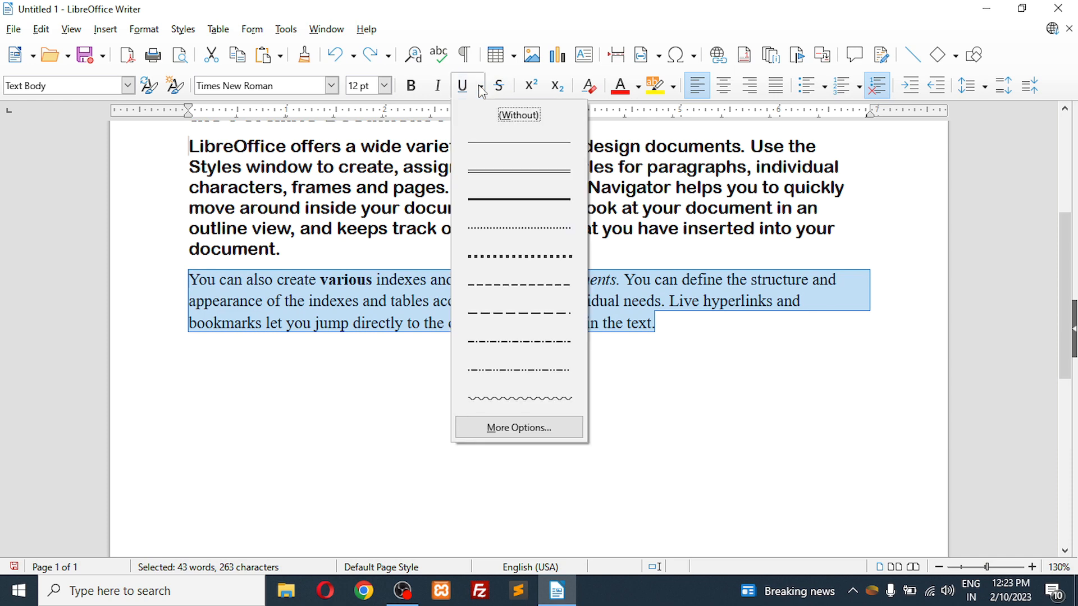
click(500, 226)
click(446, 419)
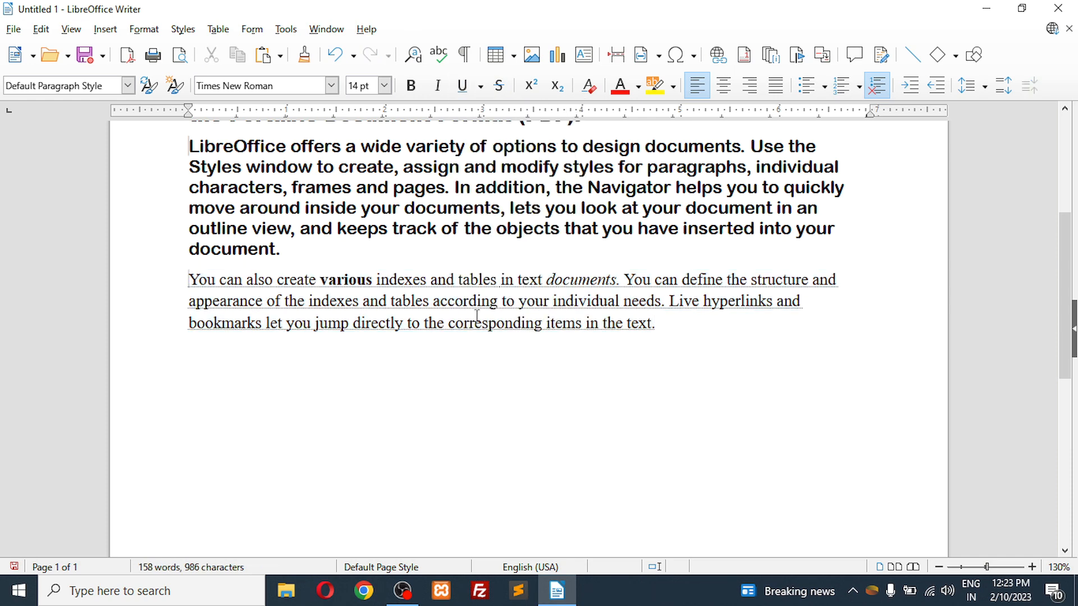
Step: Select the entire third paragraph and replace its dotted underline with a double underline
mouse_move(990, 571)
mouse_down()
mouse_move(980, 567)
mouse_move(999, 566)
mouse_up()
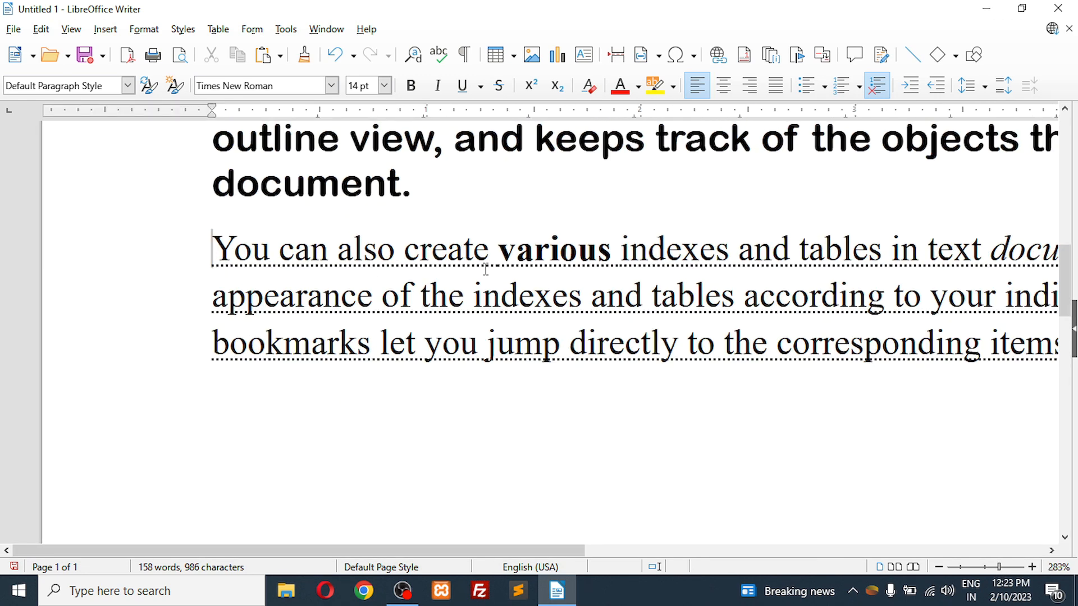
triple_click(230, 251)
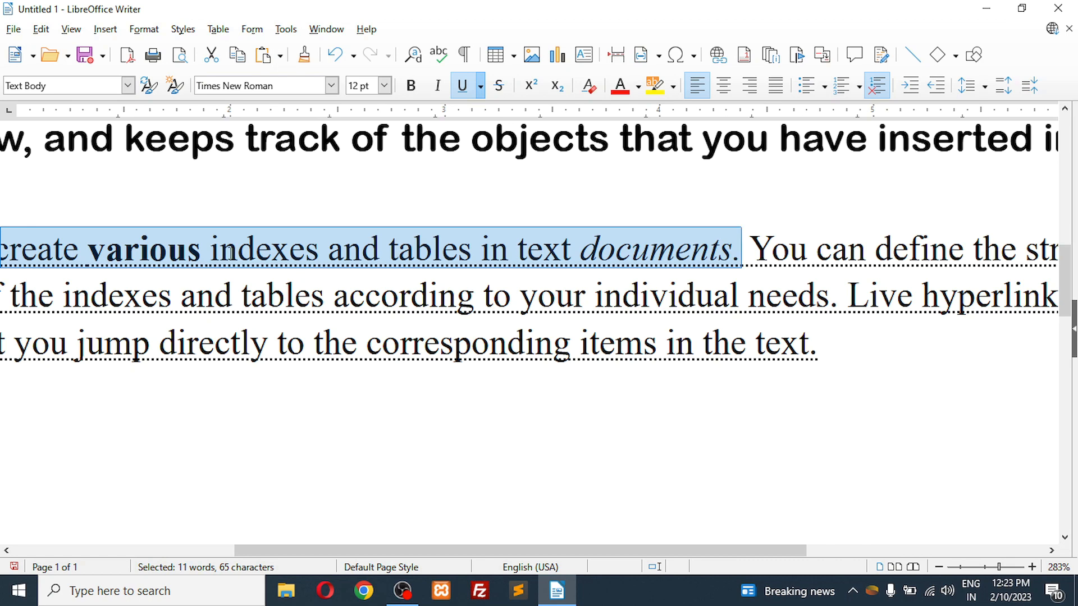
click(230, 251)
triple_click(230, 251)
click(230, 251)
click(480, 86)
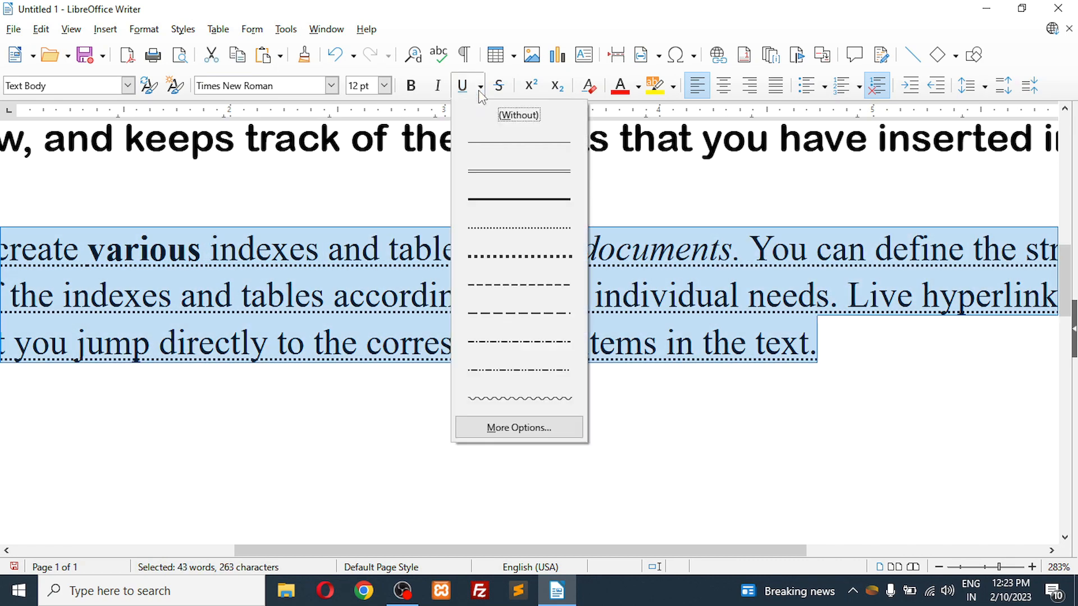
click(484, 170)
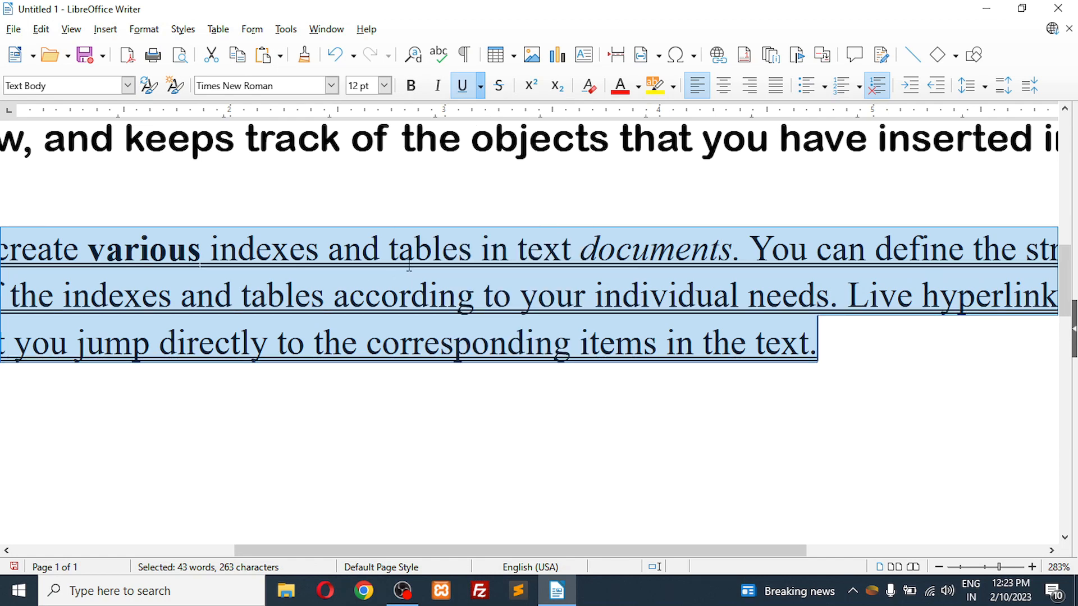
Step: Try a single underline and a long-dash underline on the selected third paragraph
click(480, 86)
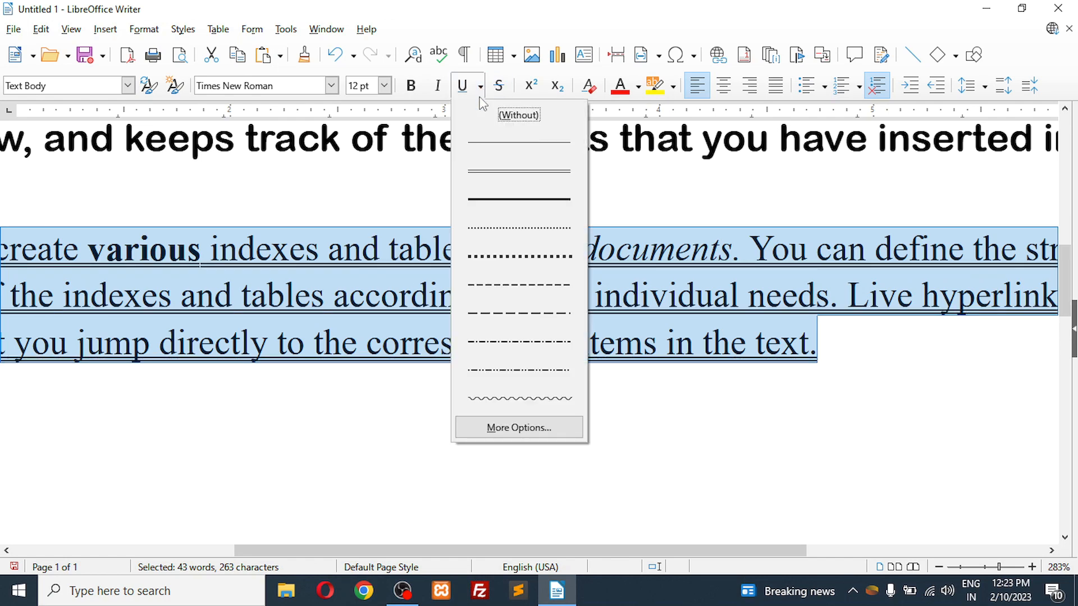
click(481, 146)
click(481, 86)
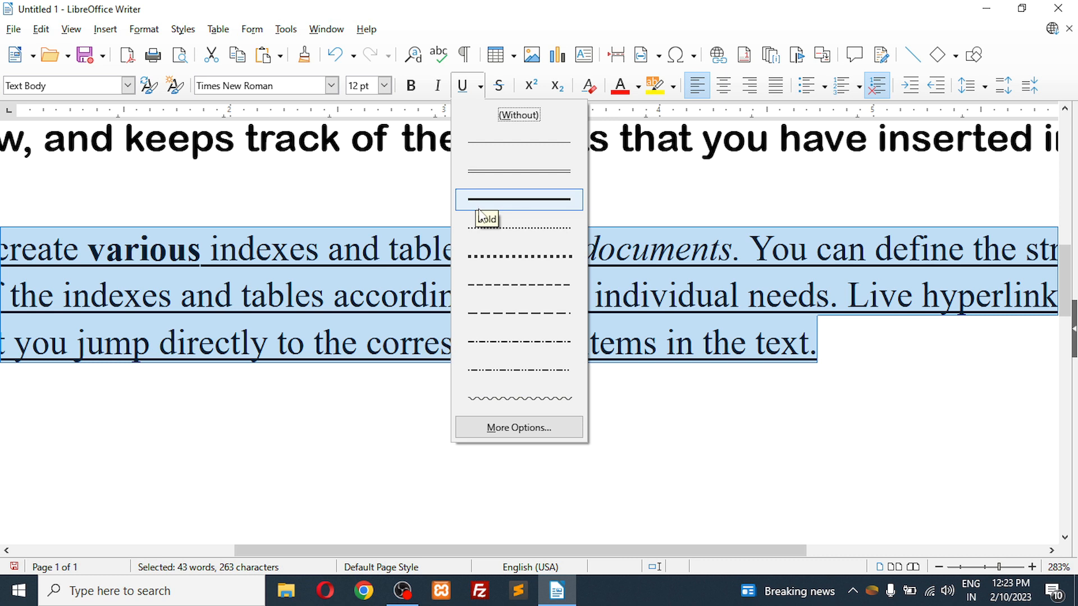
click(491, 312)
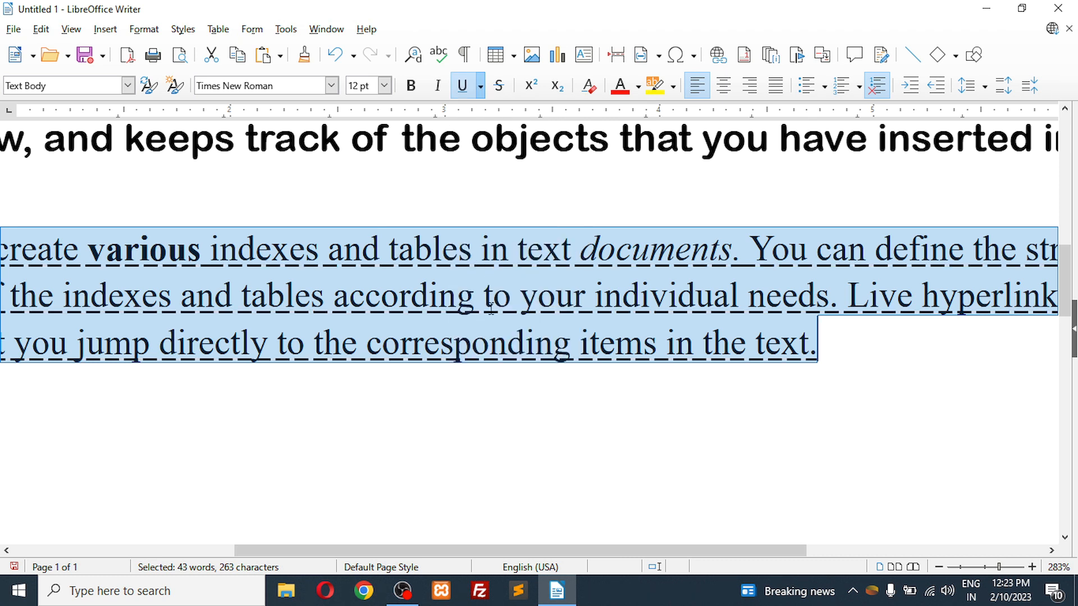
Step: Apply a wavy underline to the entire third paragraph and deselect it
click(481, 86)
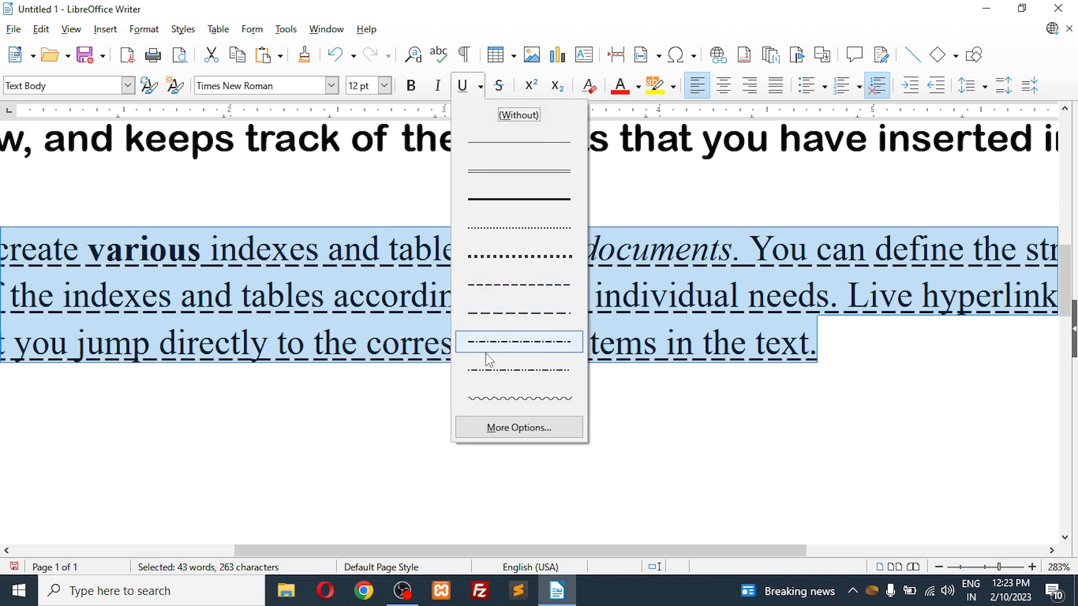
click(494, 397)
click(495, 395)
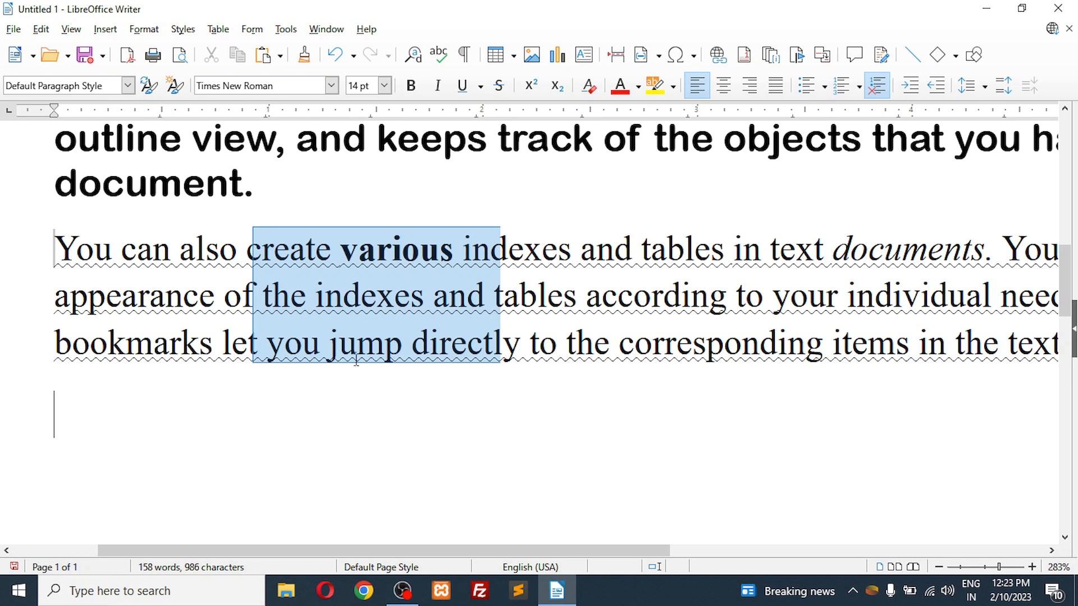
click(531, 225)
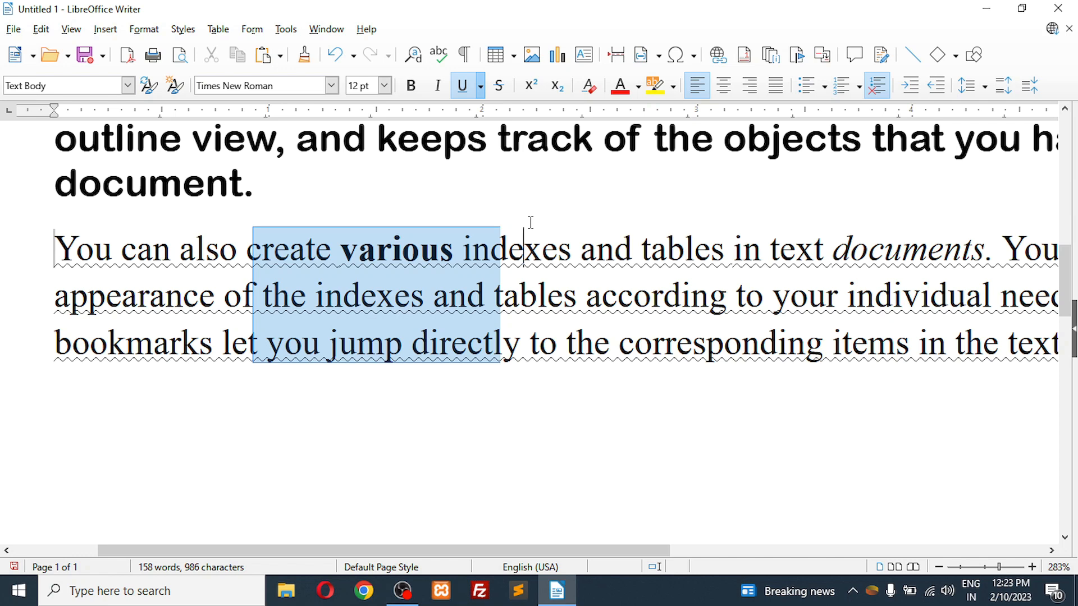
Step: Strike through the words "documents" and "inside" in the second paragraph's phrase "move around inside your documents"
click(504, 130)
scroll(504, 130, up, 3)
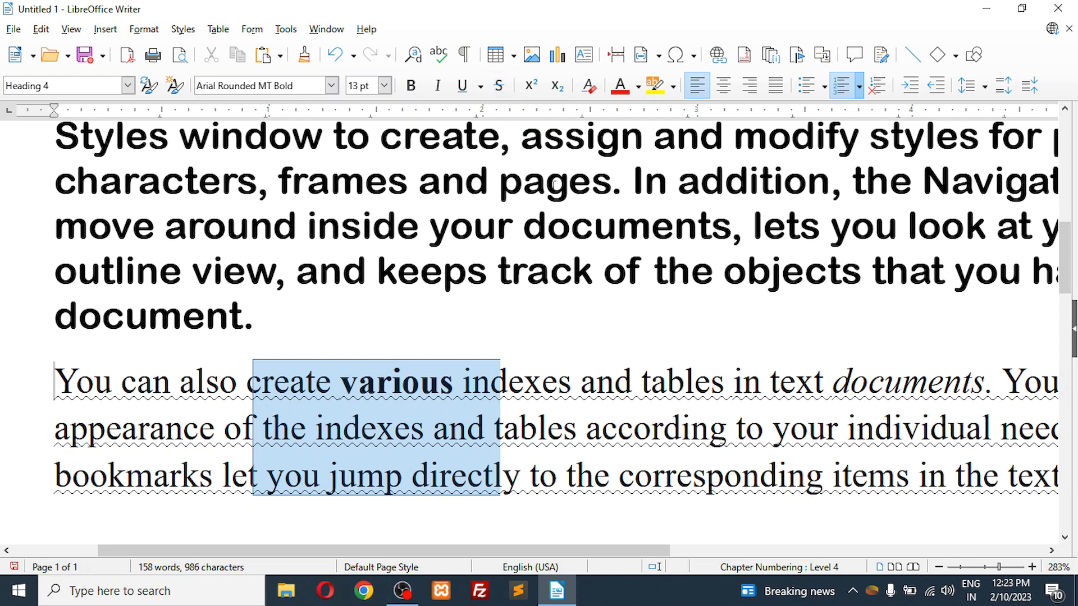
double_click(618, 226)
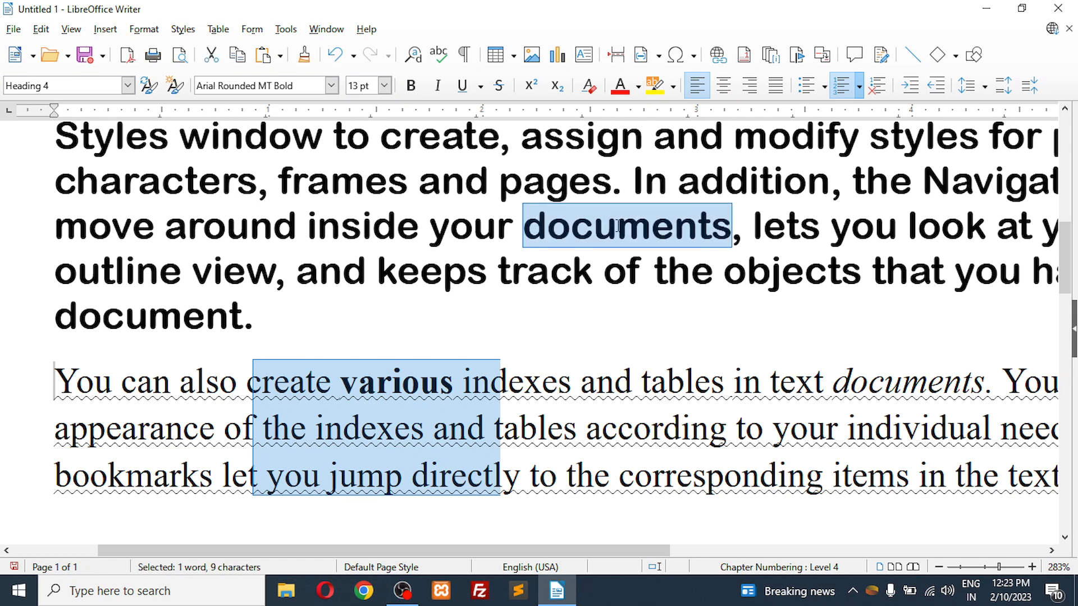
click(499, 86)
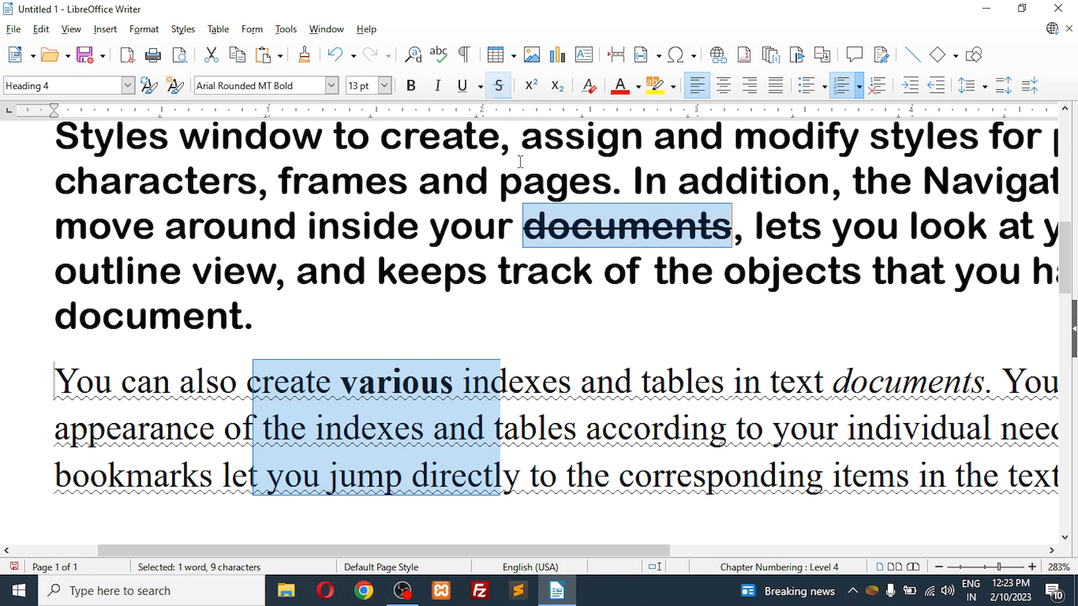
click(608, 317)
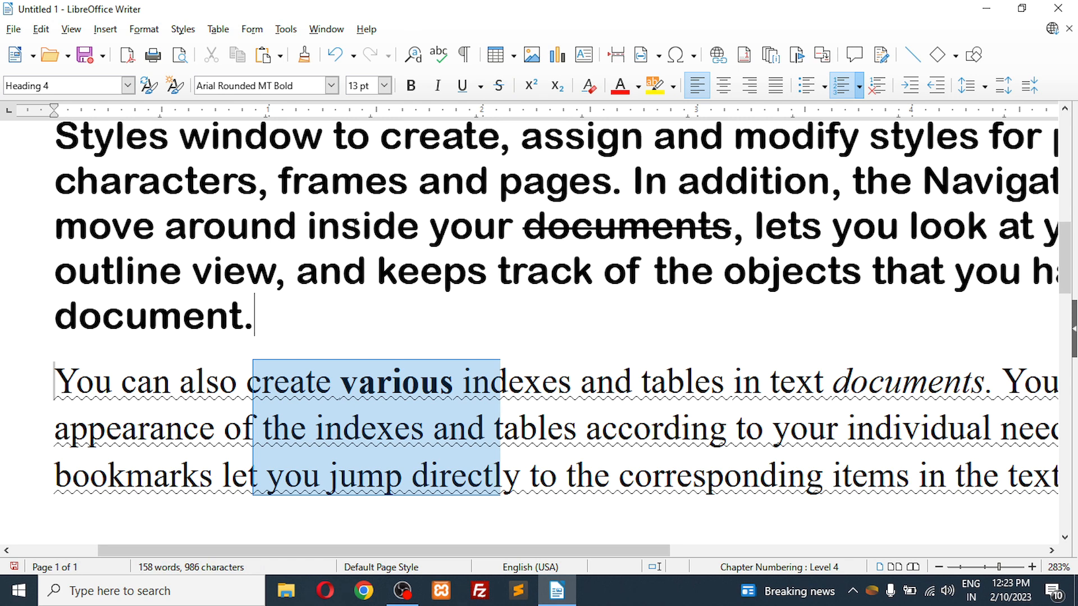
double_click(362, 225)
click(498, 86)
click(501, 336)
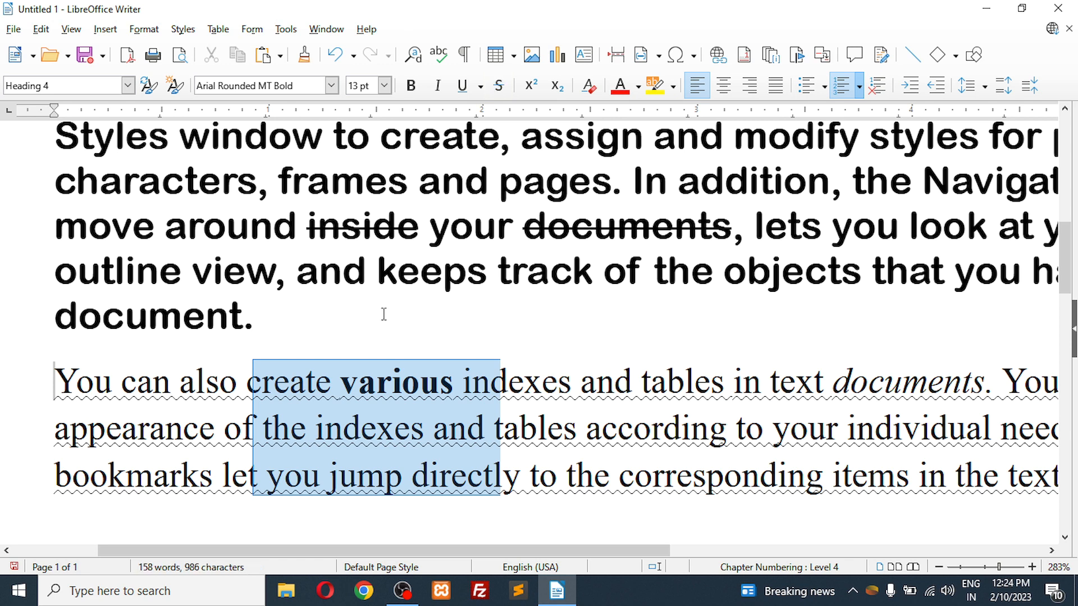
click(393, 384)
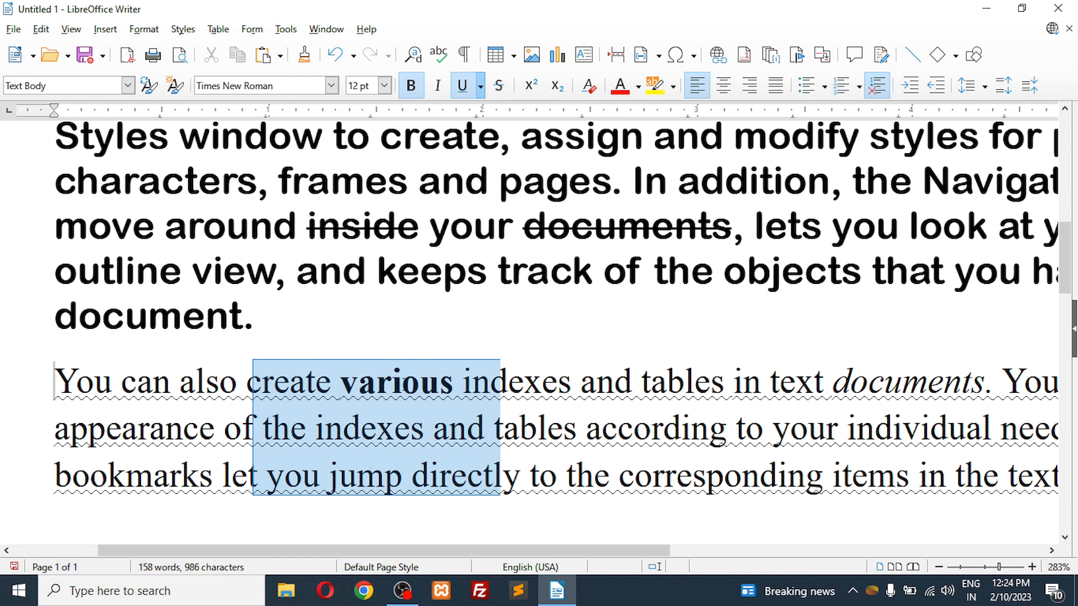
drag(874, 385, 928, 385)
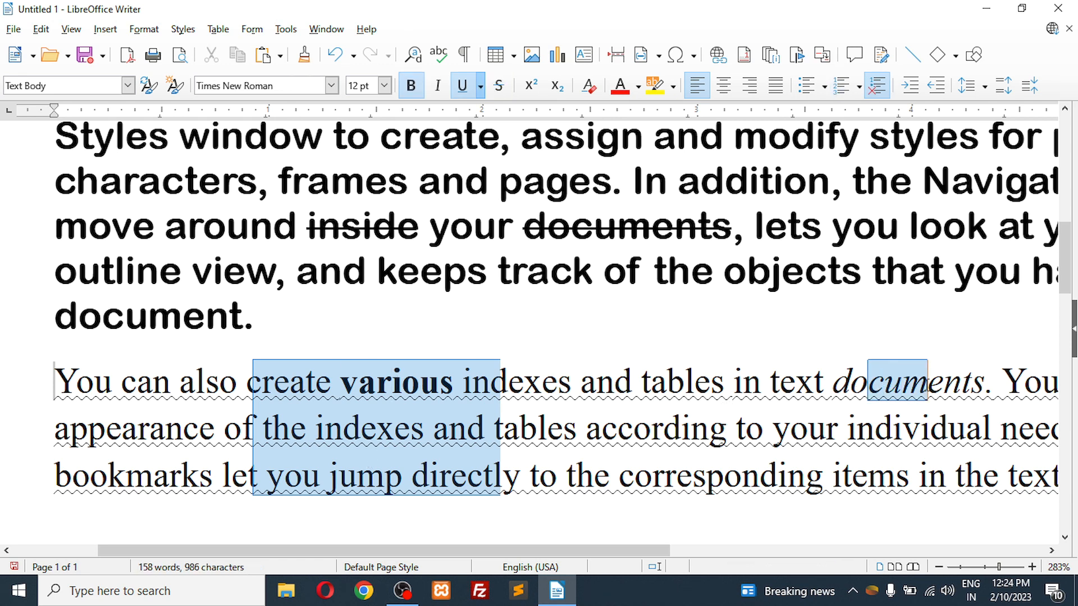
drag(641, 385, 735, 387)
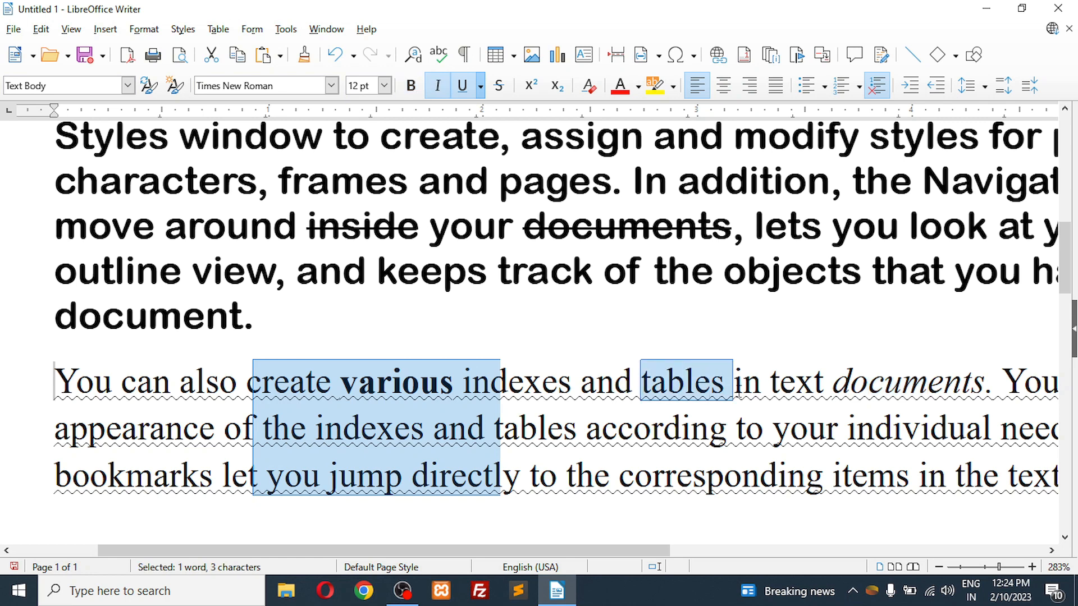
double_click(629, 225)
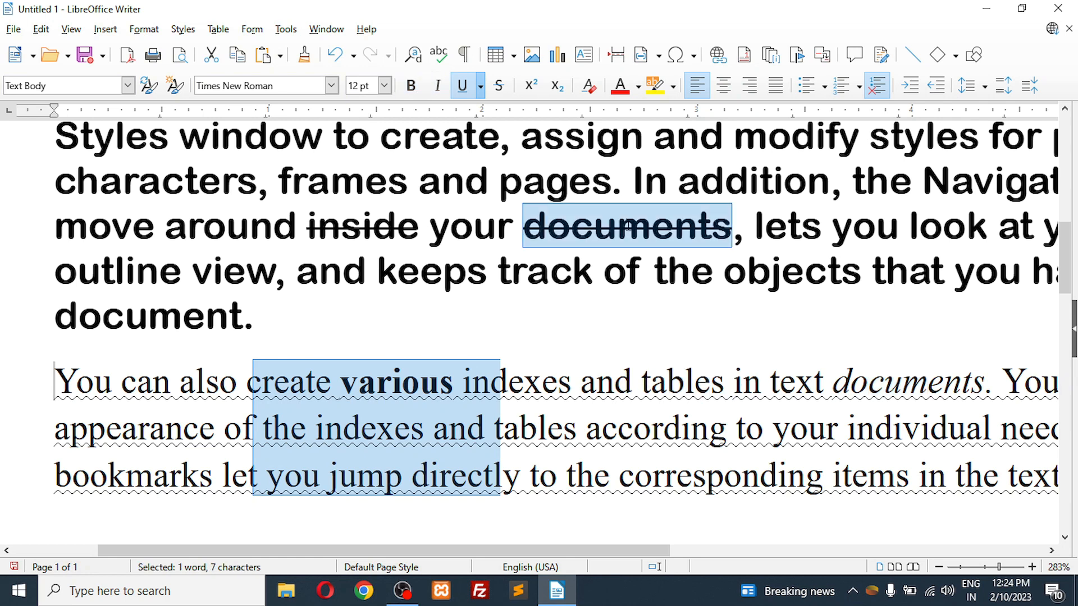
click(629, 227)
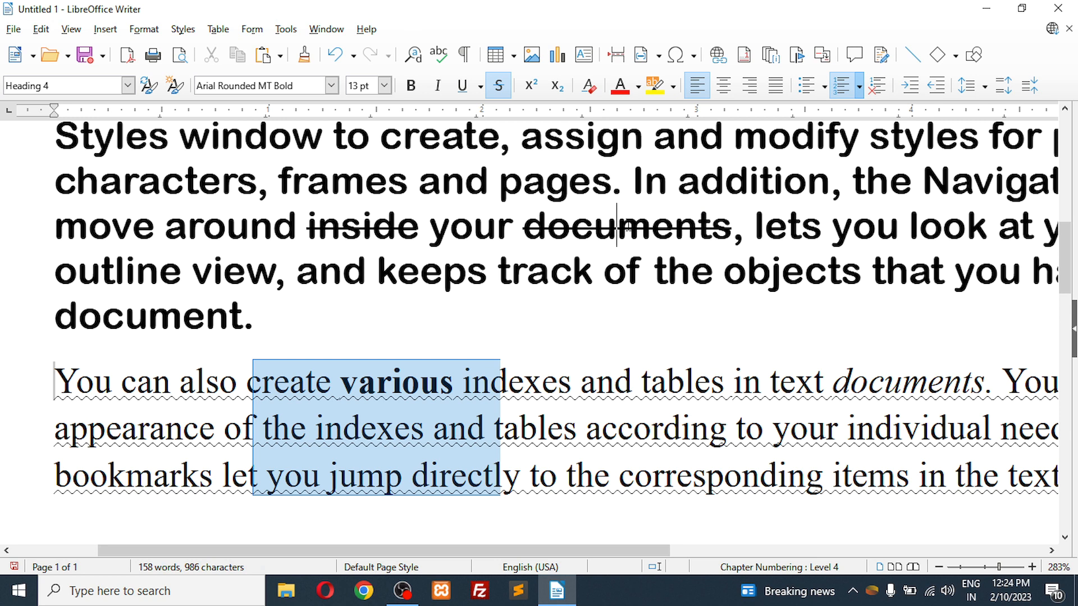
Step: Replace all of the document's text with "12th" and format its "th" as superscript
key(ctrl+a)
key(Delete)
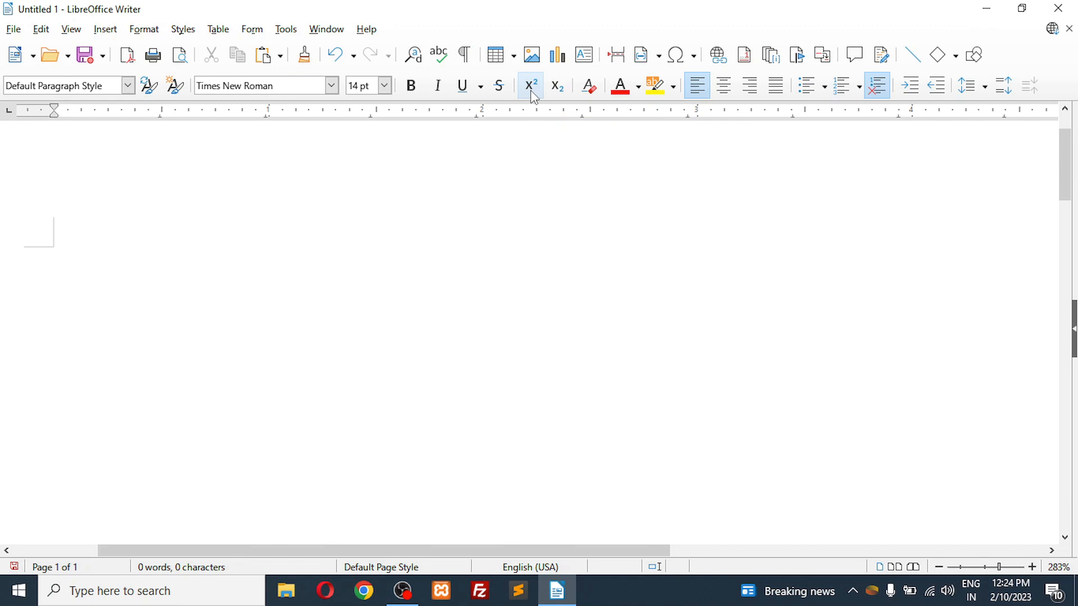
text(12th)
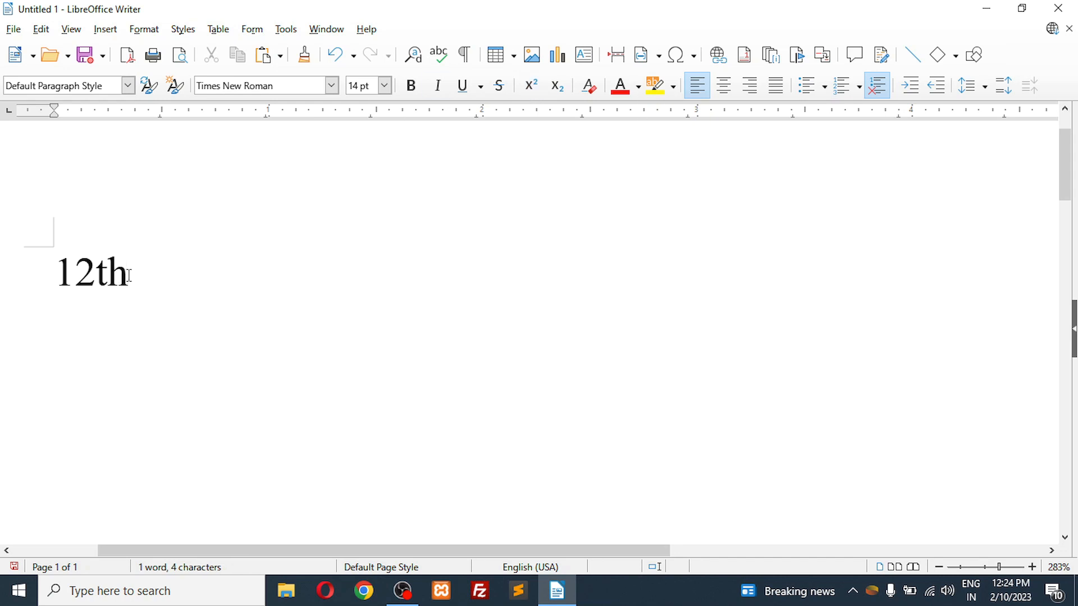
drag(128, 274, 96, 274)
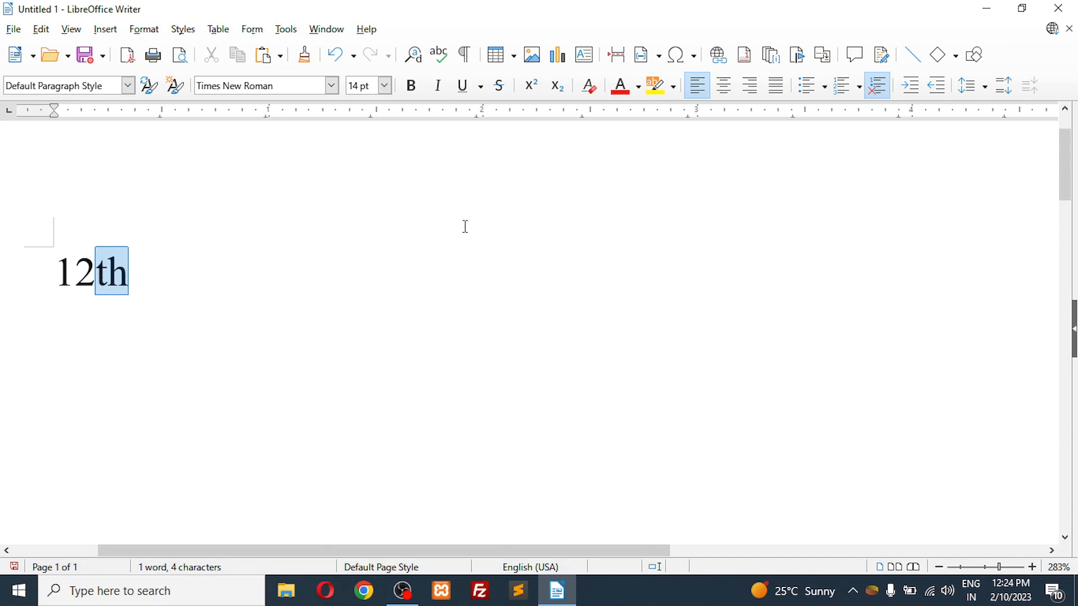
click(531, 85)
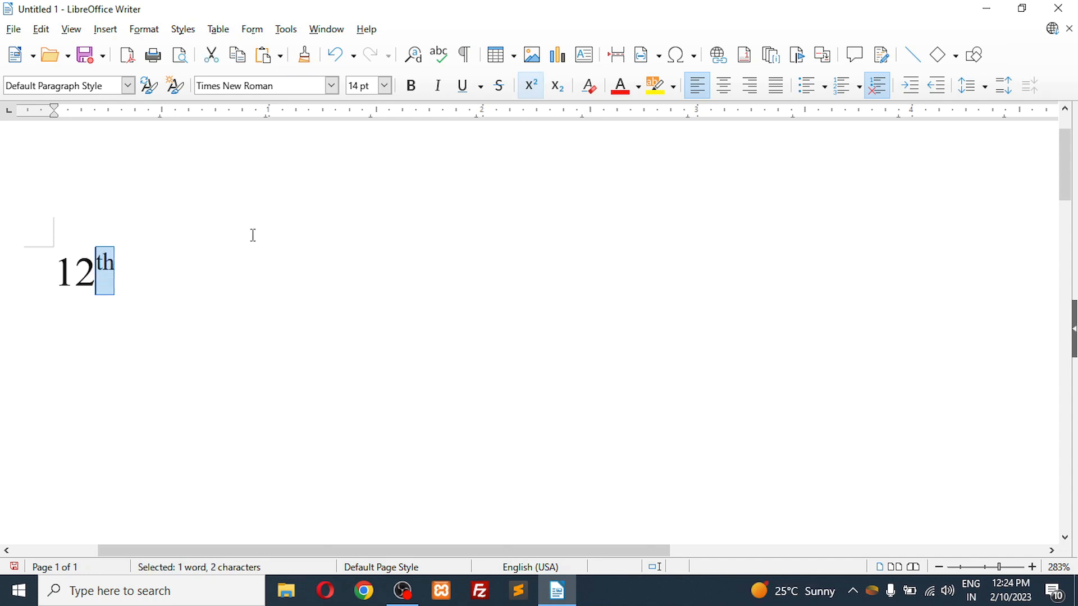
click(144, 283)
drag(117, 271, 95, 270)
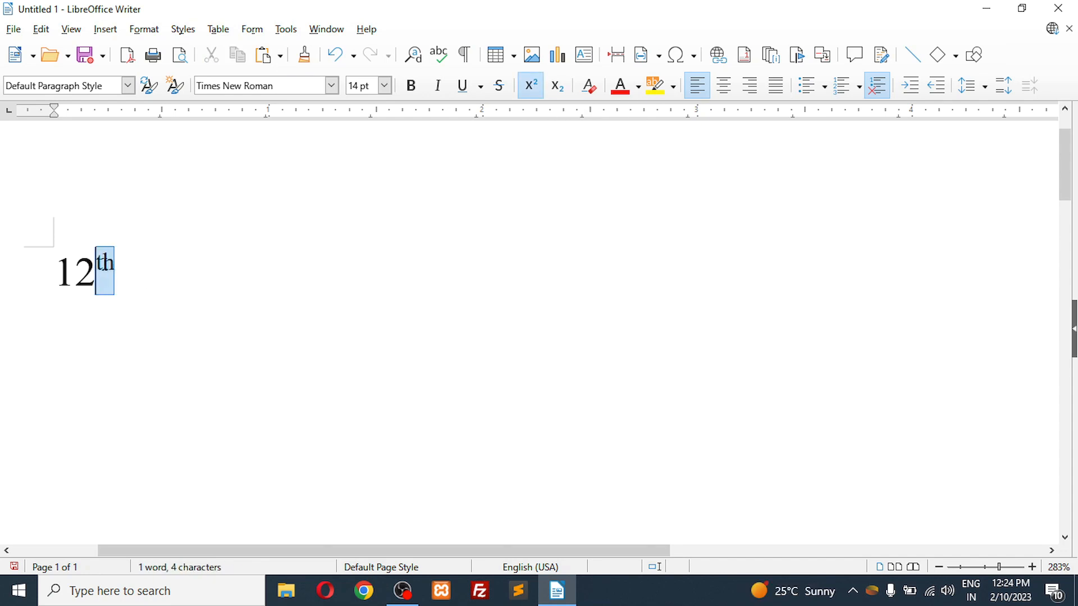
click(124, 267)
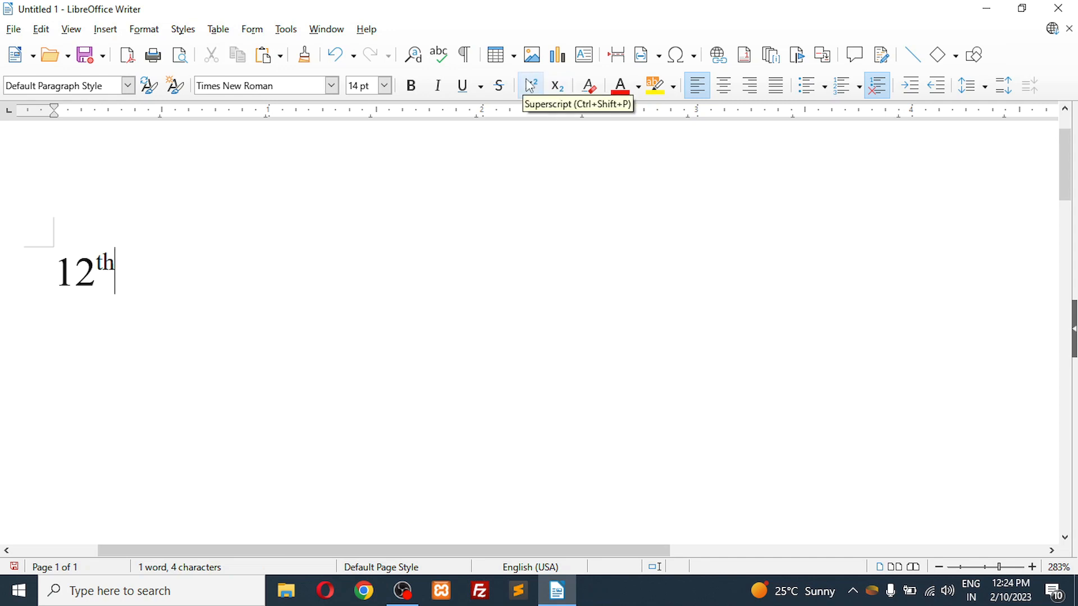
Step: Write "(a+b)2" on a new line below "12th" and format its 2 as superscript
key(Return)
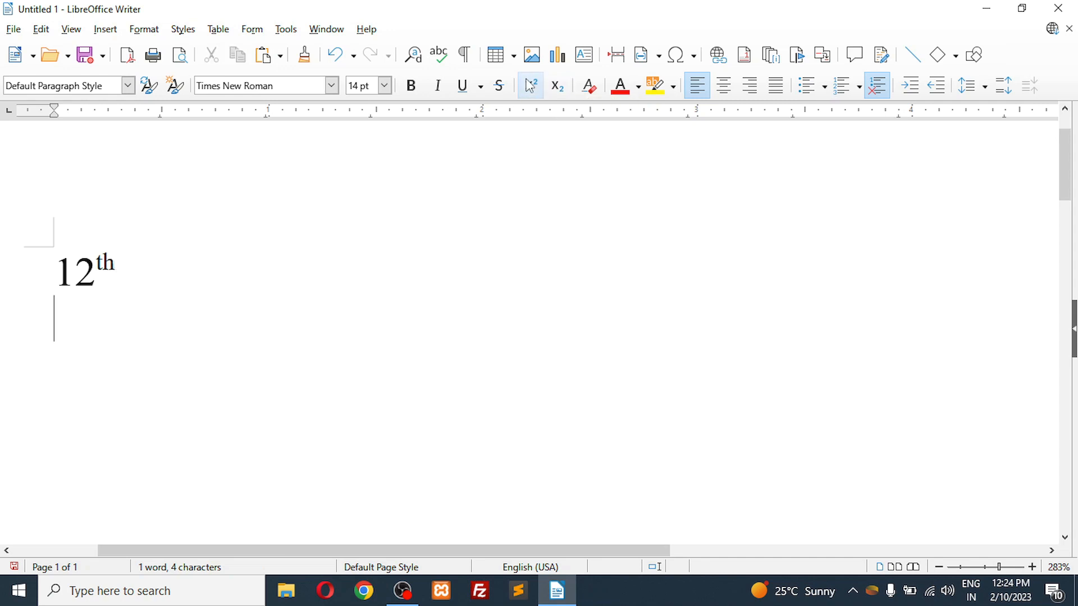
text((a+b))
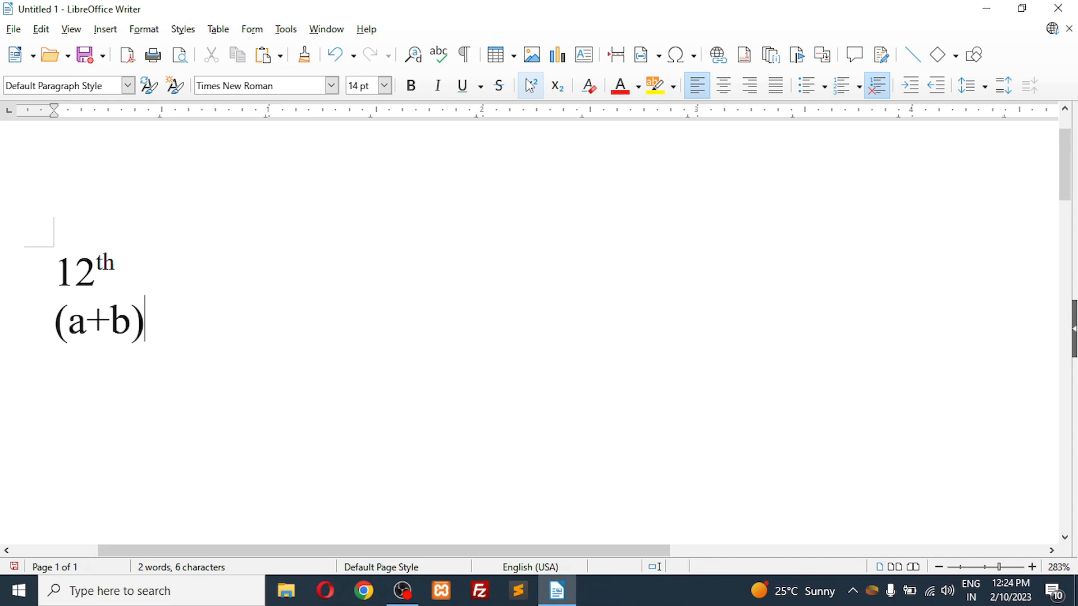
text(2)
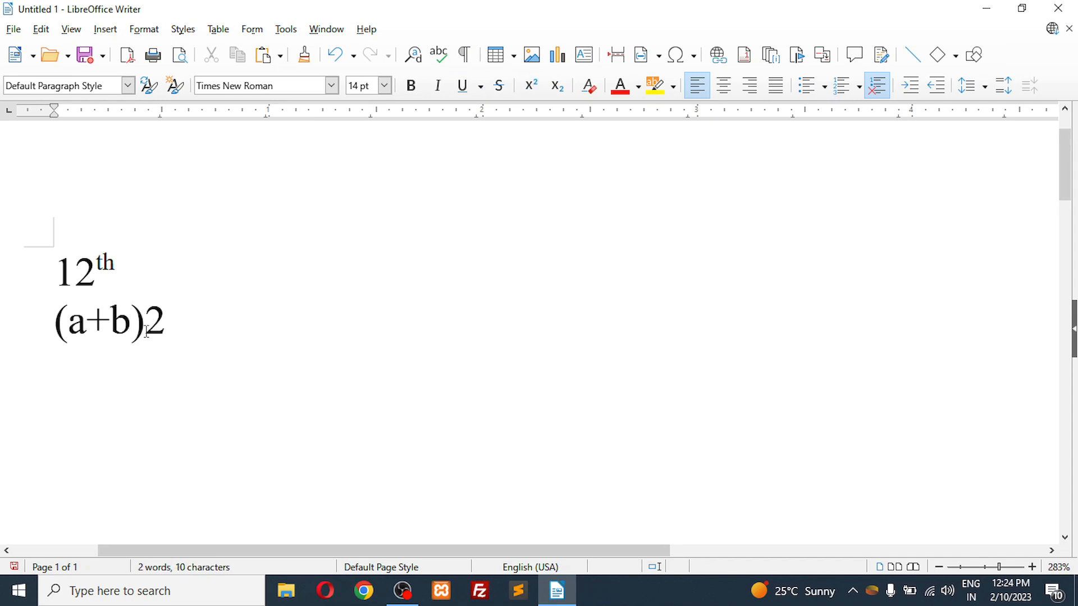
drag(165, 324, 145, 324)
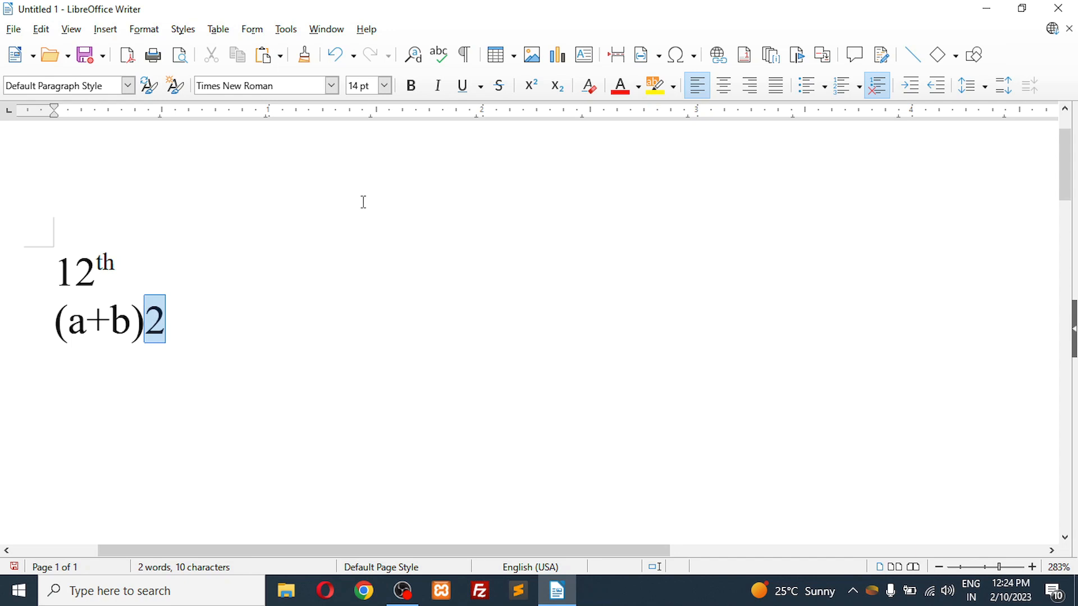
click(534, 93)
click(178, 310)
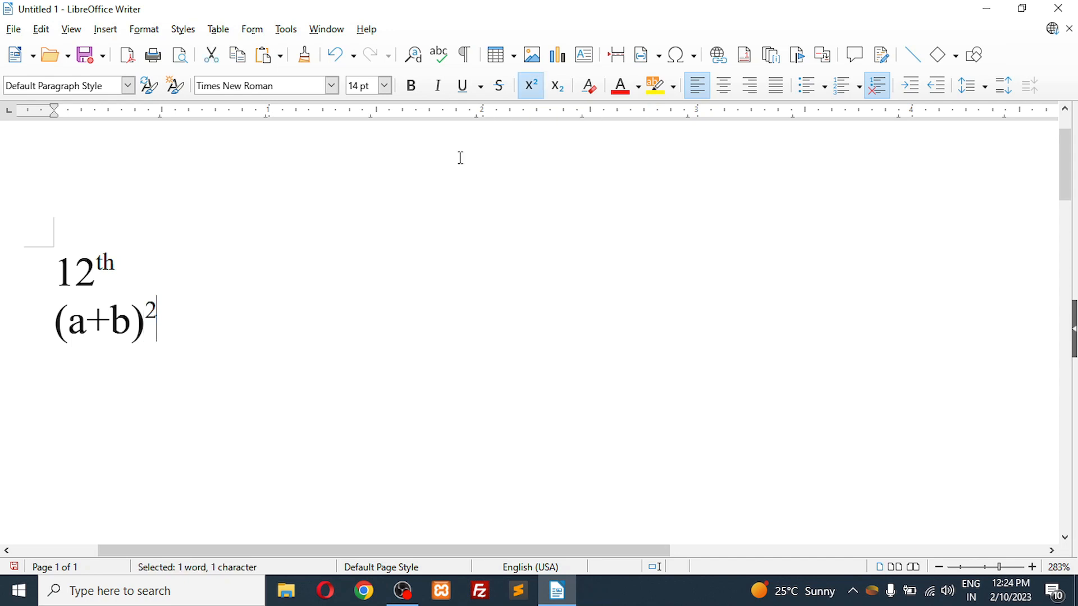
Step: Write "H2O" on a new third line and format its 2 as subscript
key(Return)
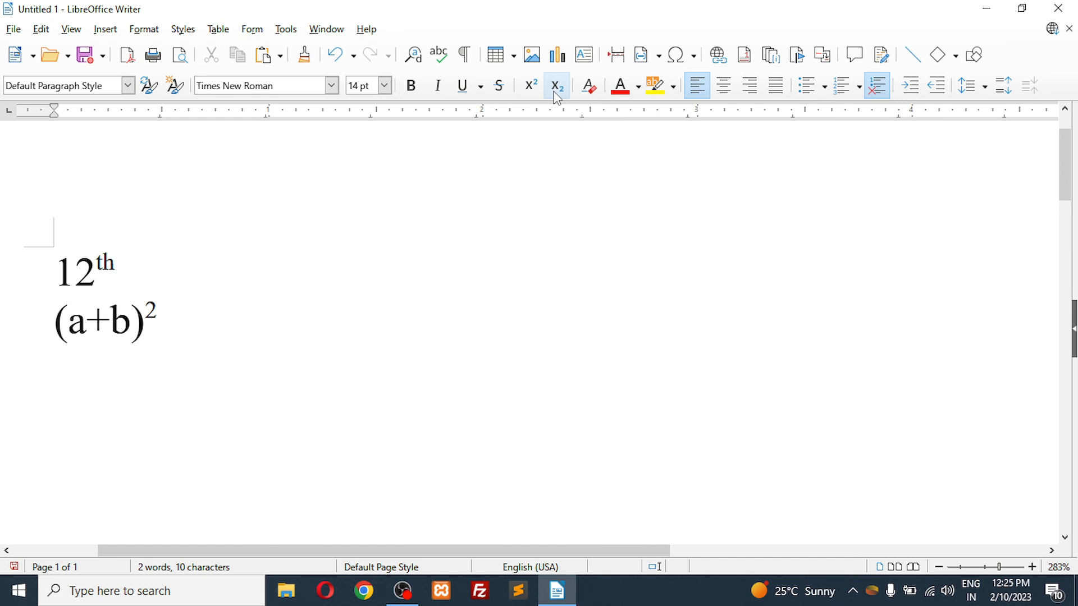
text(H2O)
key(Left)
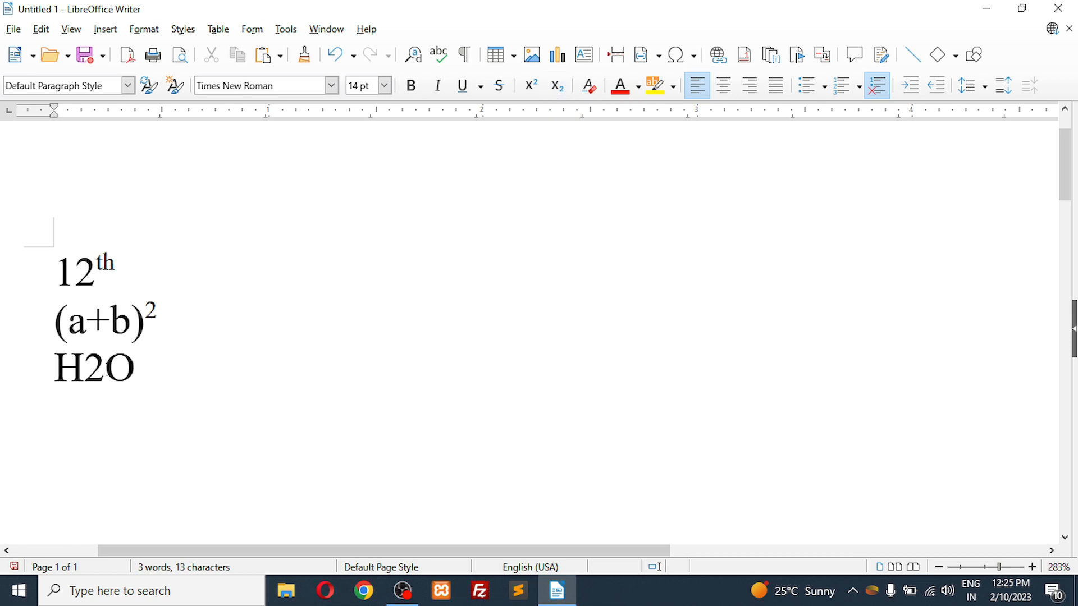
drag(104, 367, 93, 365)
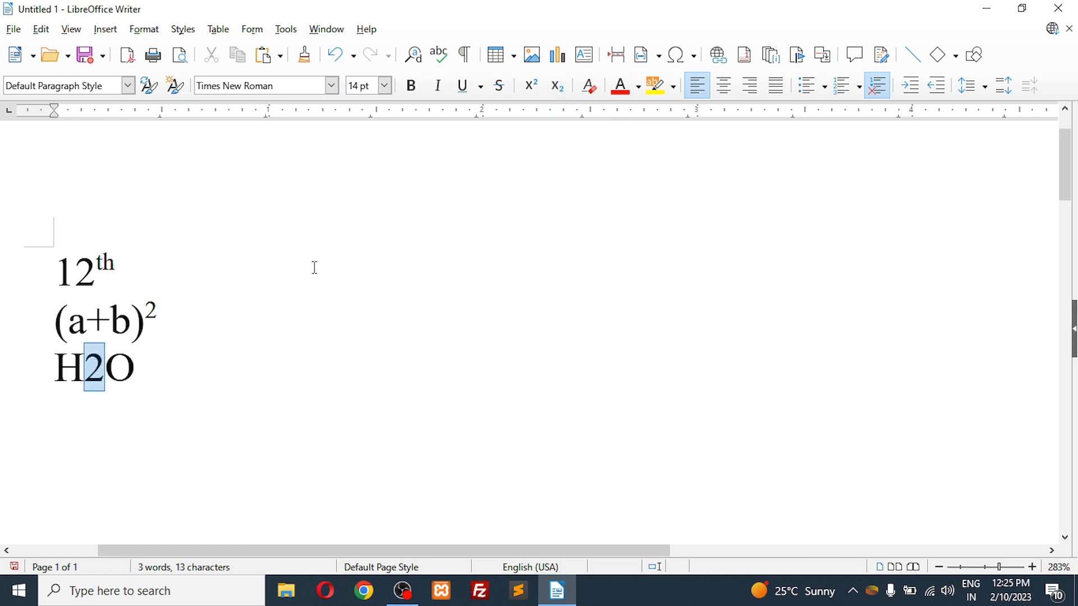
click(557, 88)
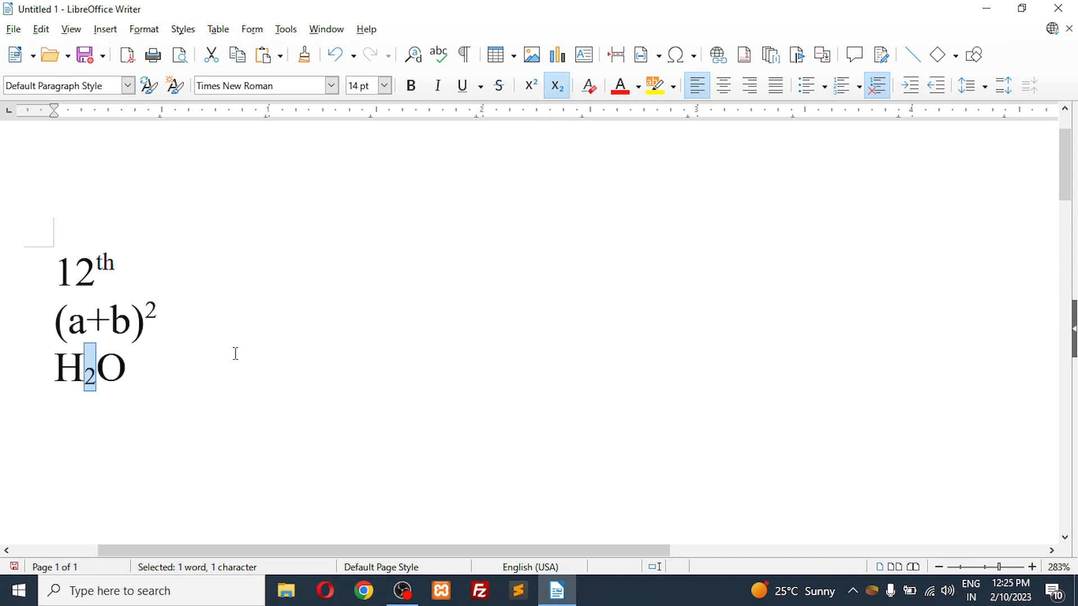
Step: Replace all of the document's text with "Hello TCE"
click(154, 370)
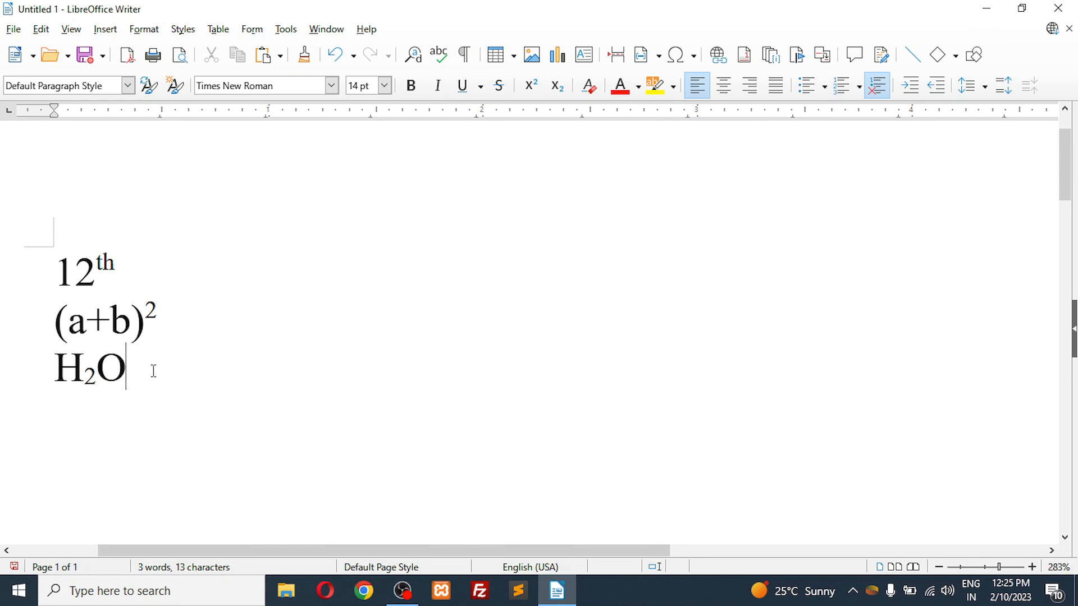
key(ctrl+a)
key(Delete)
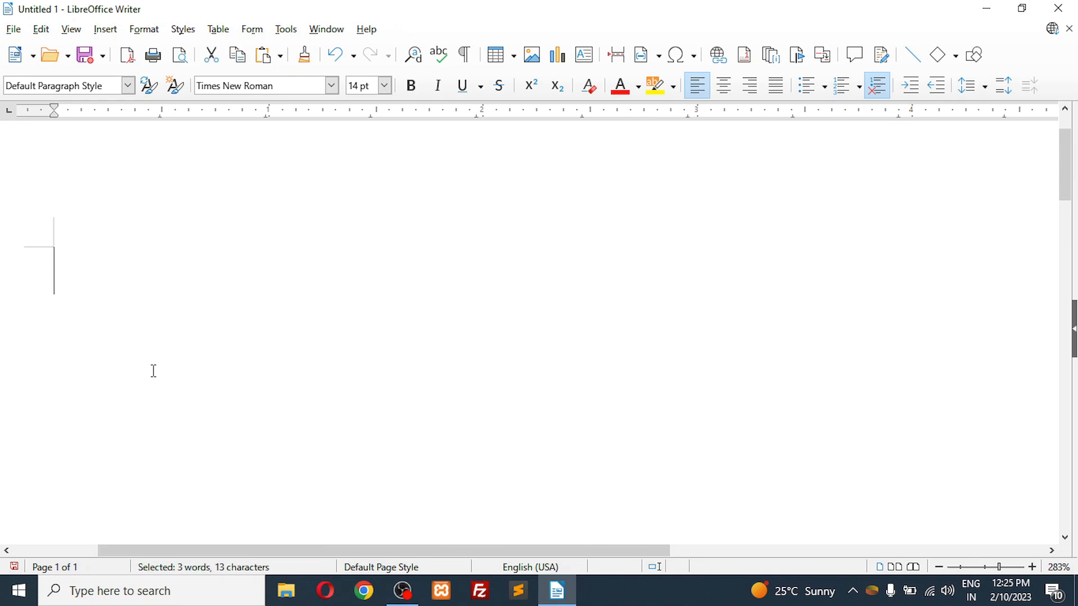
text(H)
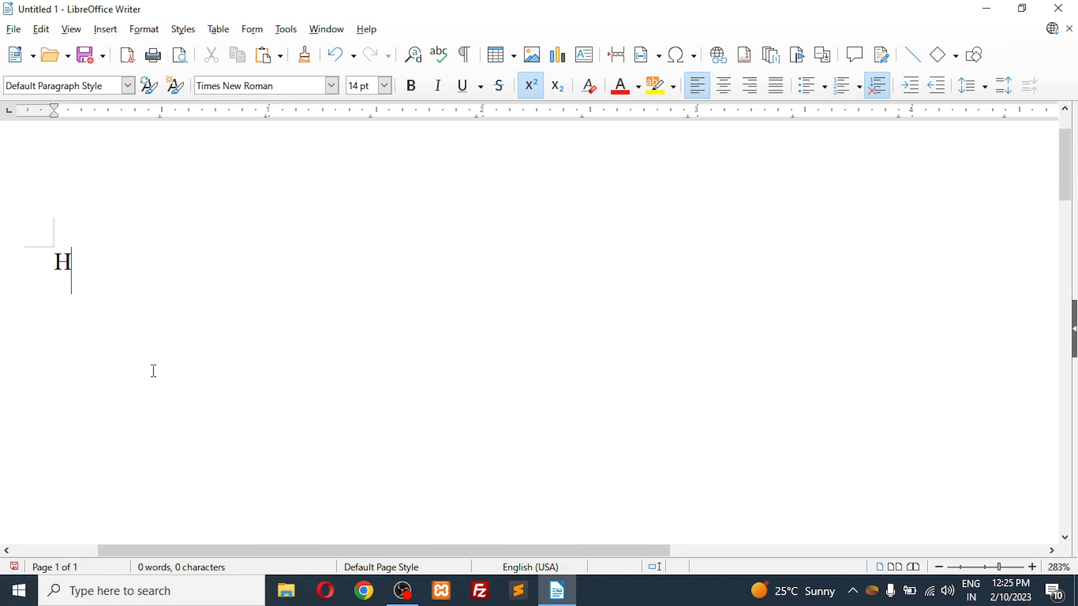
text(ello TCE)
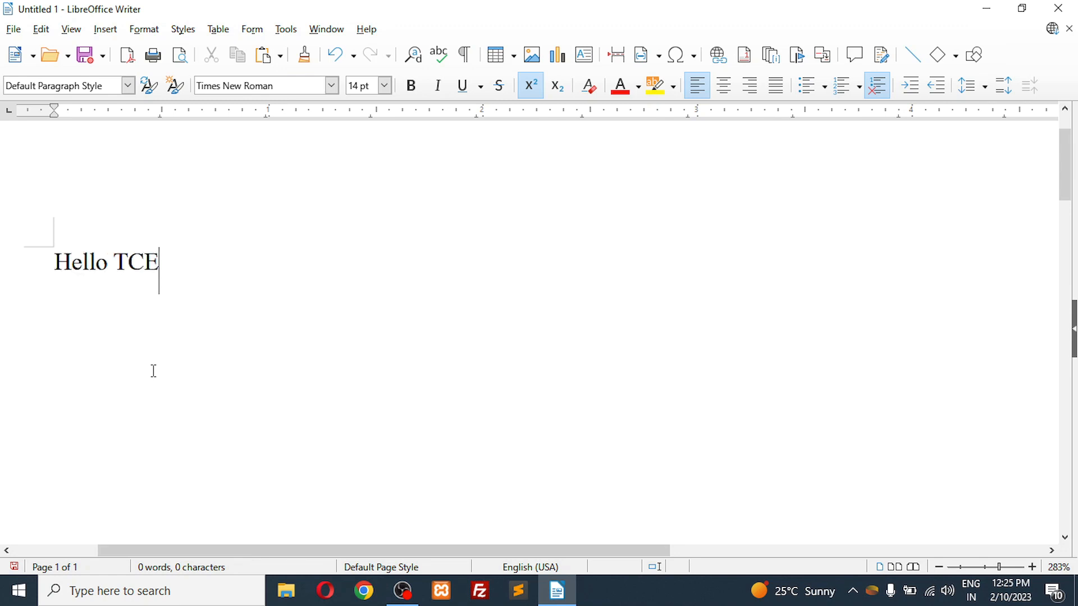
Step: Color the word "TCE" red
click(639, 88)
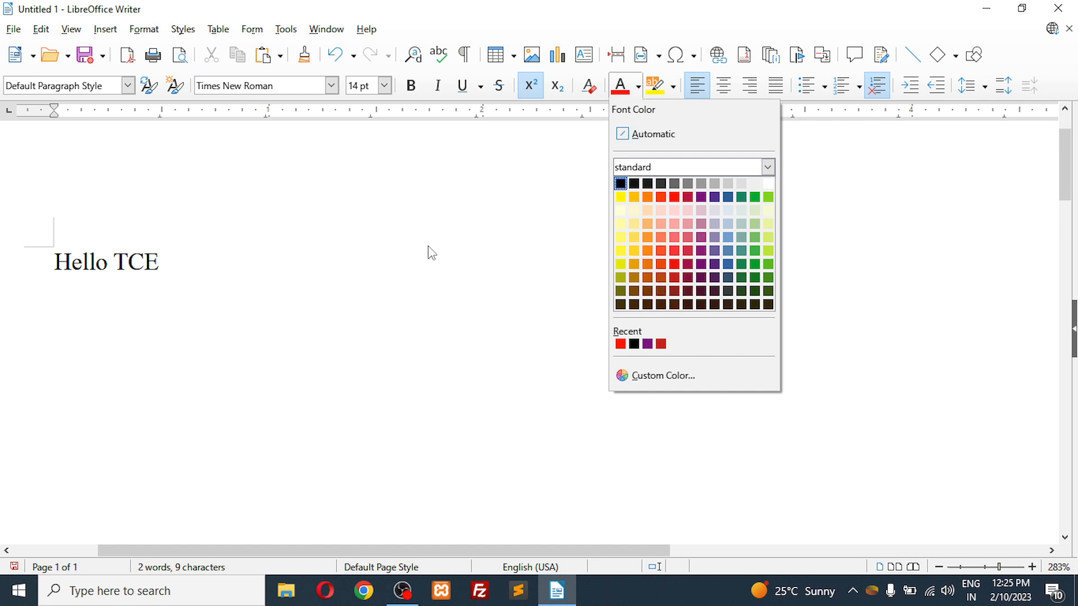
click(271, 275)
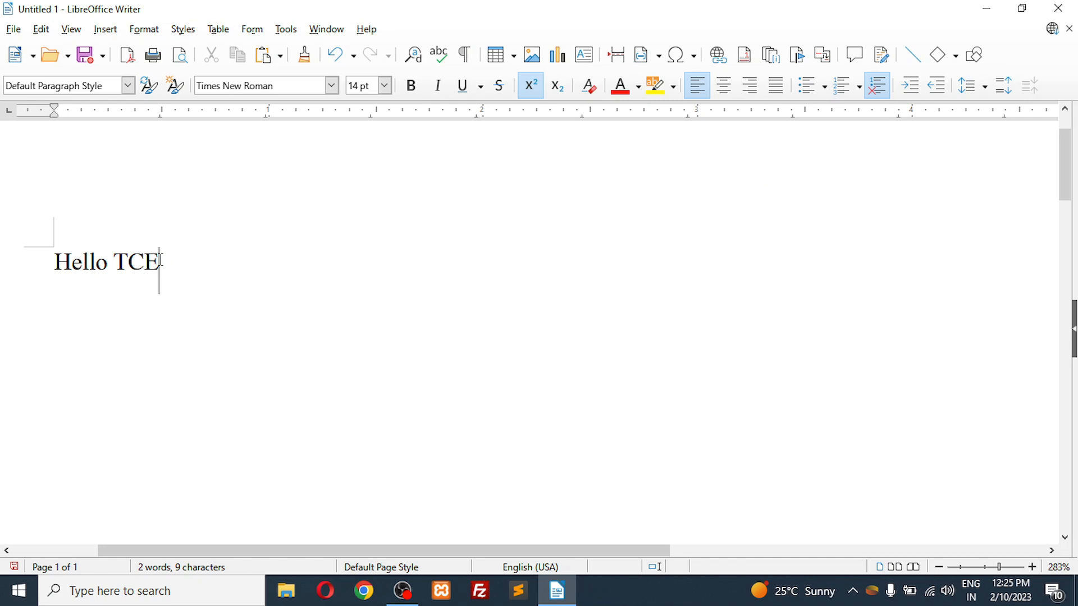
drag(160, 260, 119, 262)
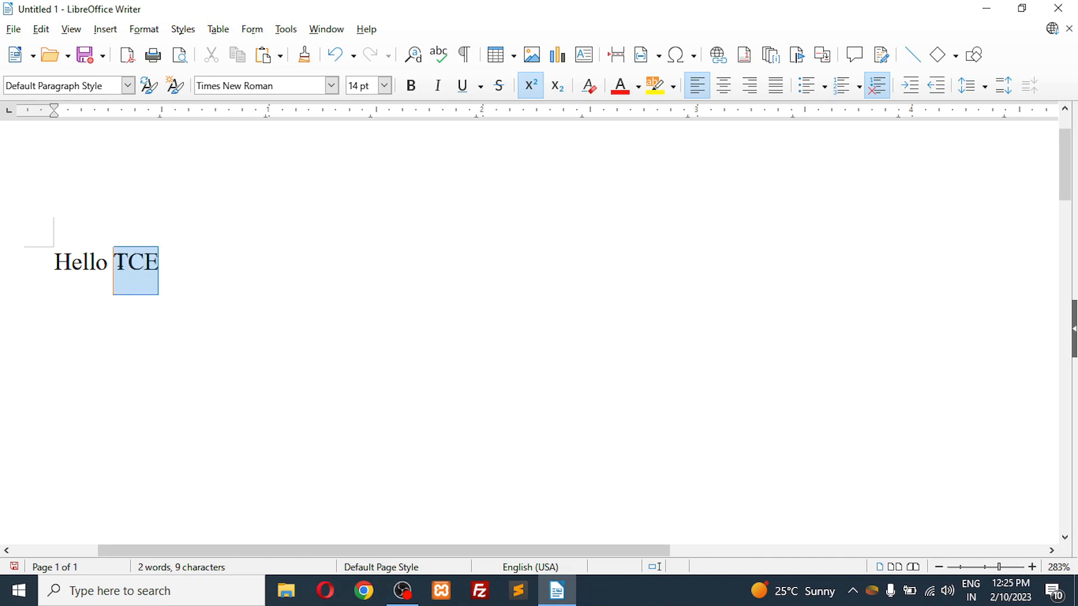
click(640, 87)
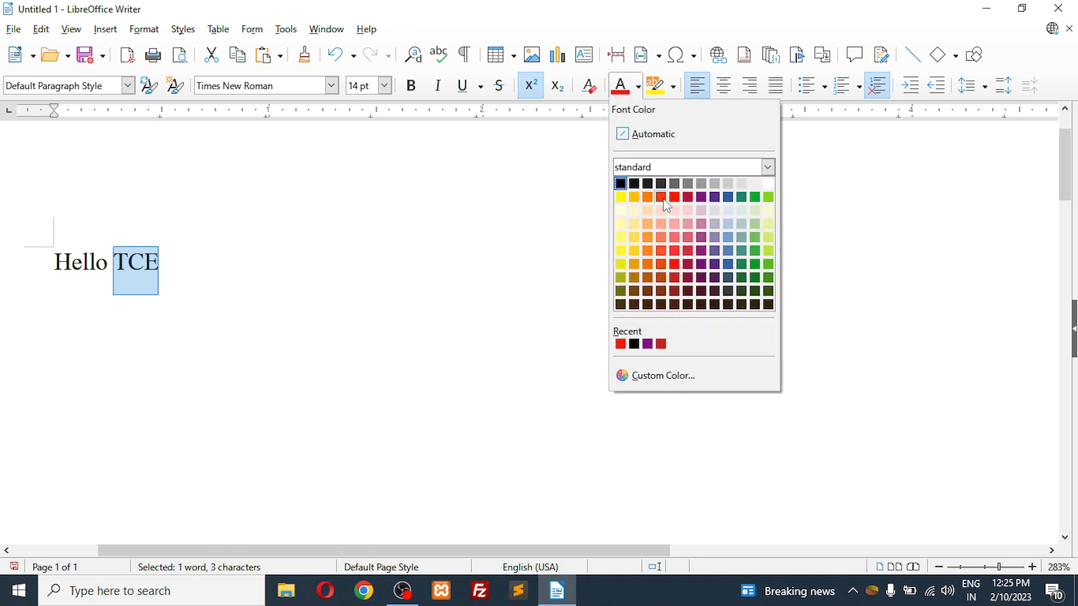
click(677, 203)
click(247, 278)
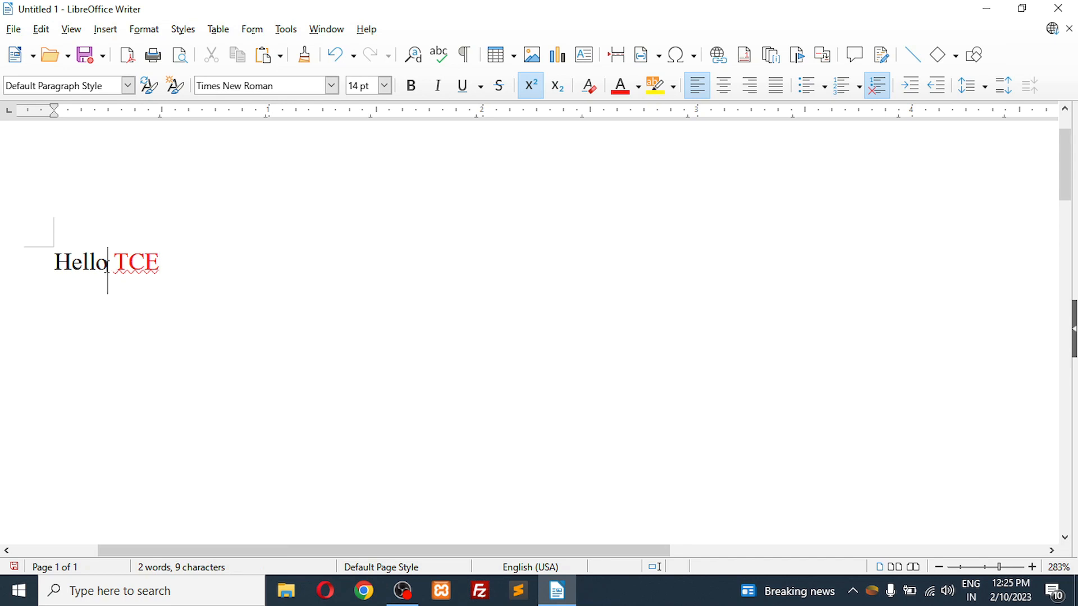
Step: Color the word "Hello" dark yellow from the standard palette
drag(107, 266, 60, 268)
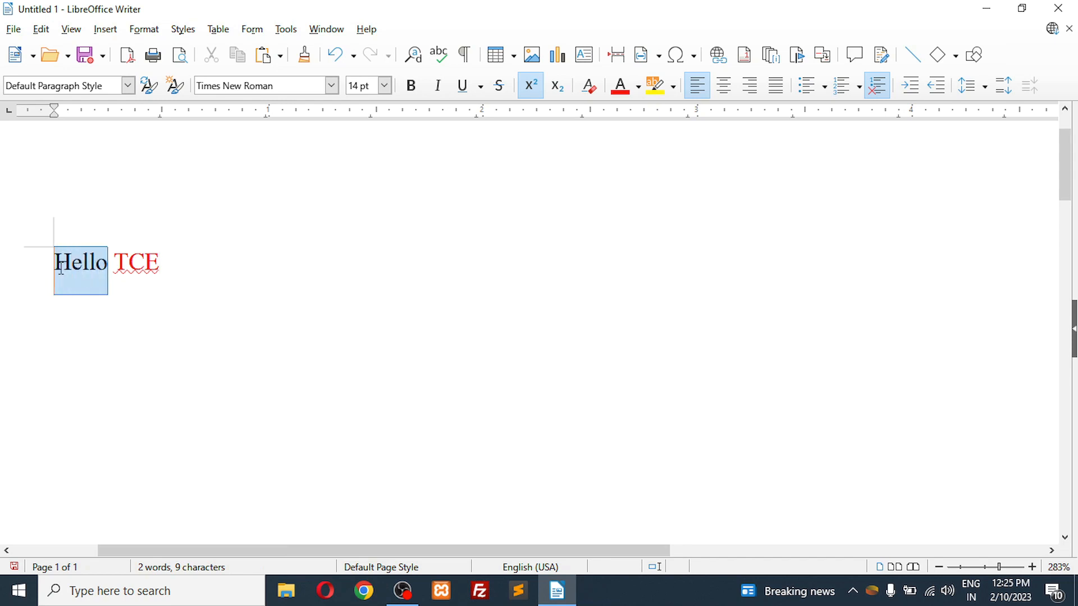
click(638, 86)
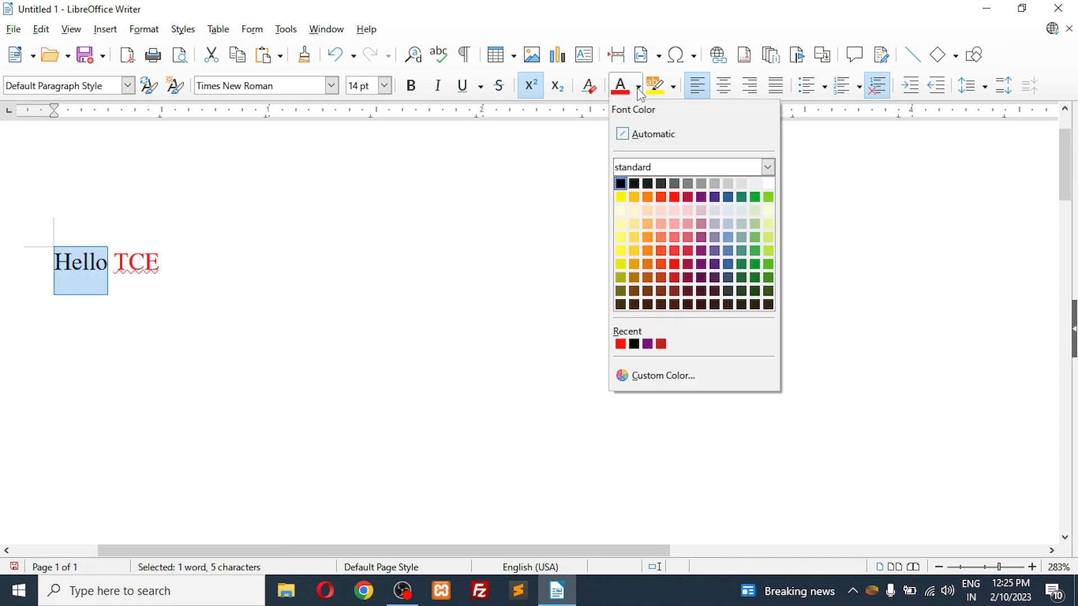
click(621, 277)
click(193, 289)
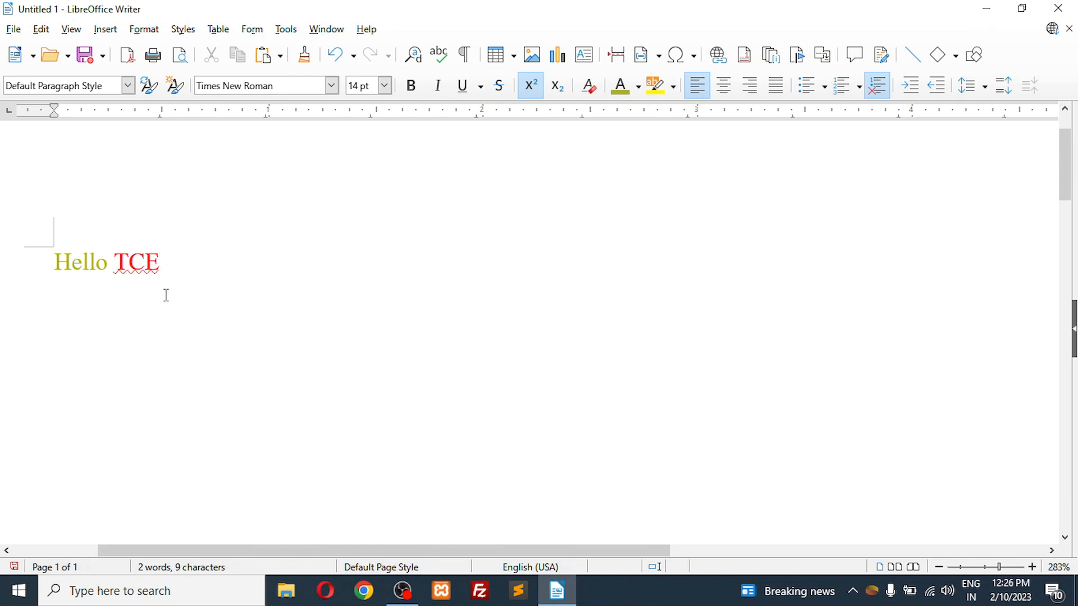
Step: Format "Hello TCE" at 22 pt in the Arial Rounded MT Bold font
drag(163, 286, 41, 234)
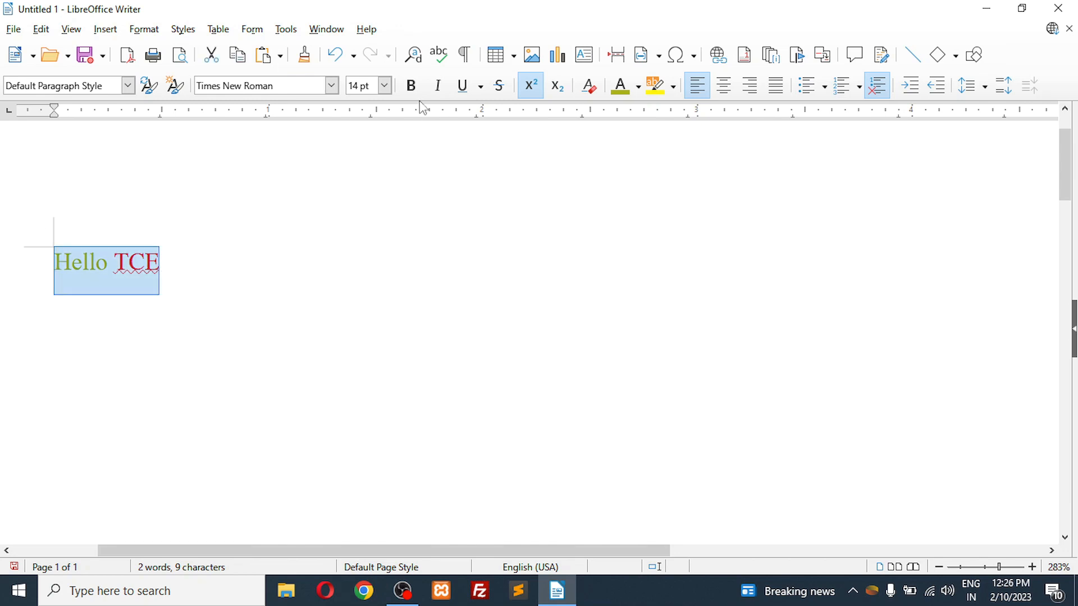
click(385, 86)
click(357, 306)
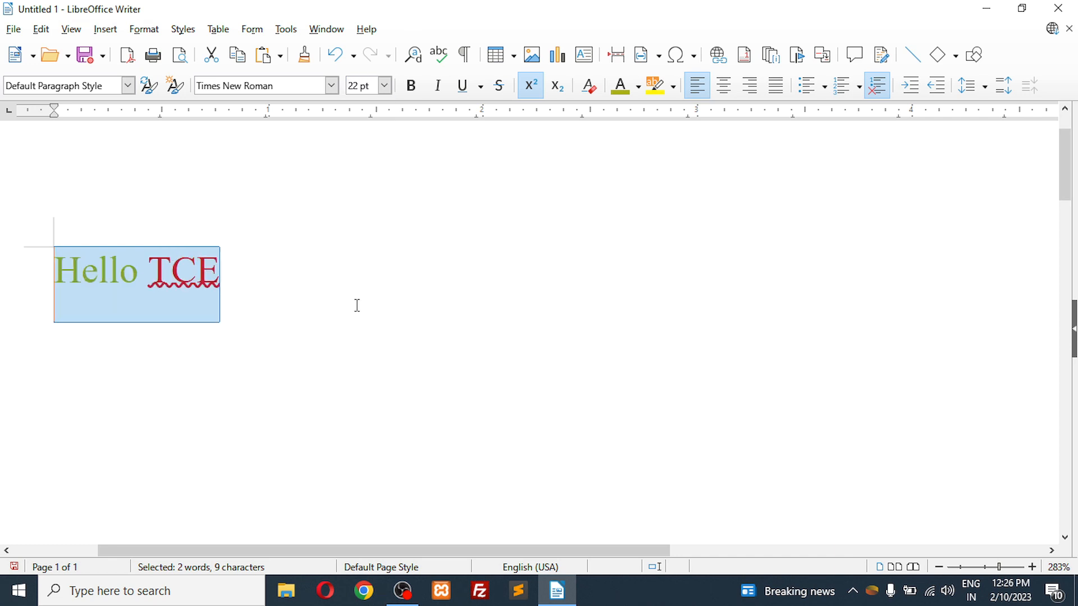
click(332, 87)
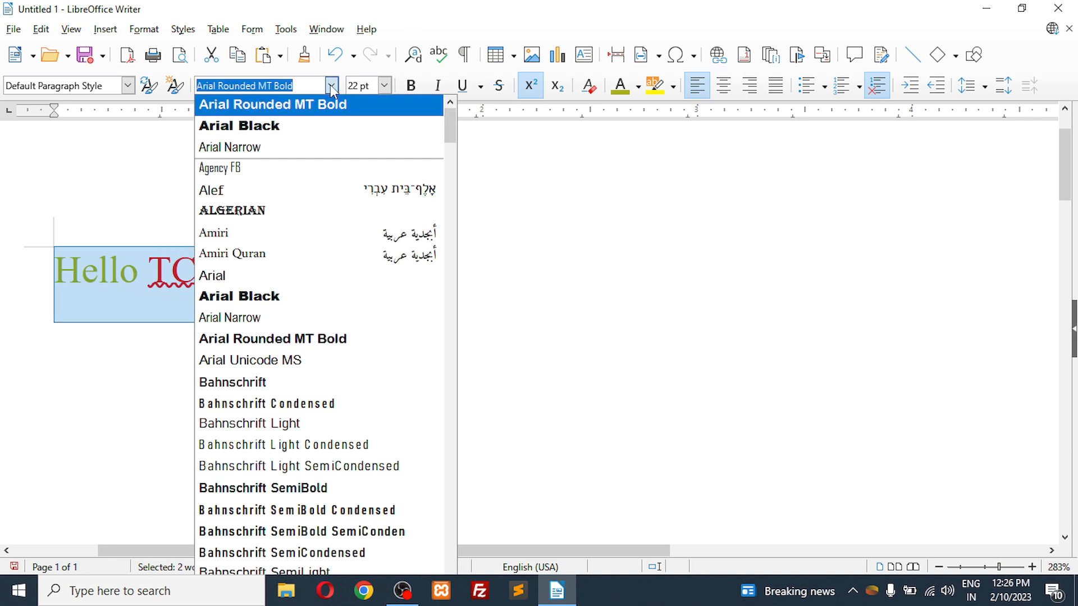
click(317, 340)
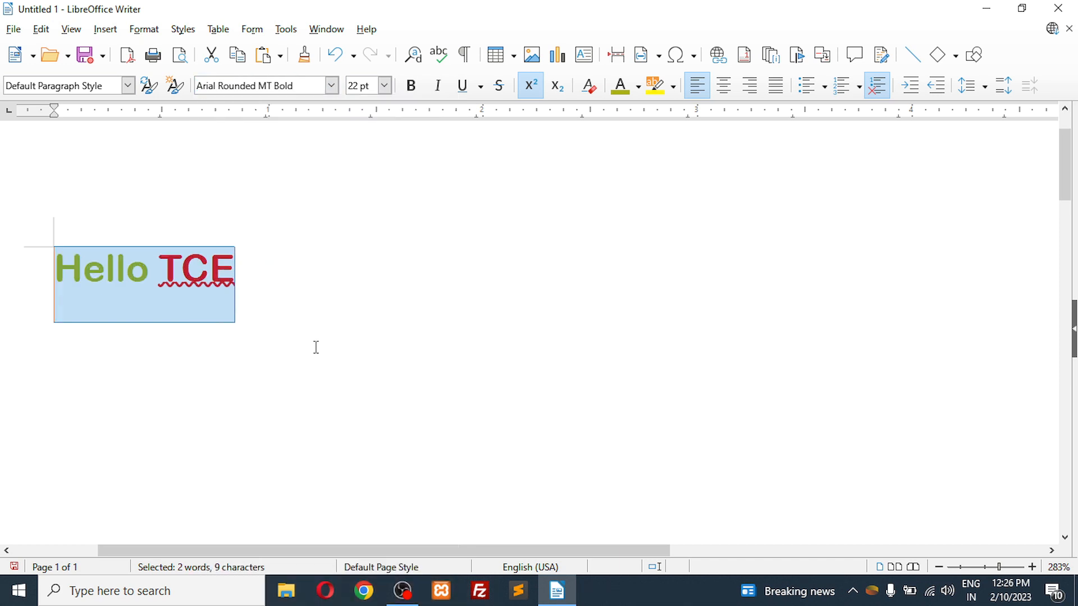
click(311, 297)
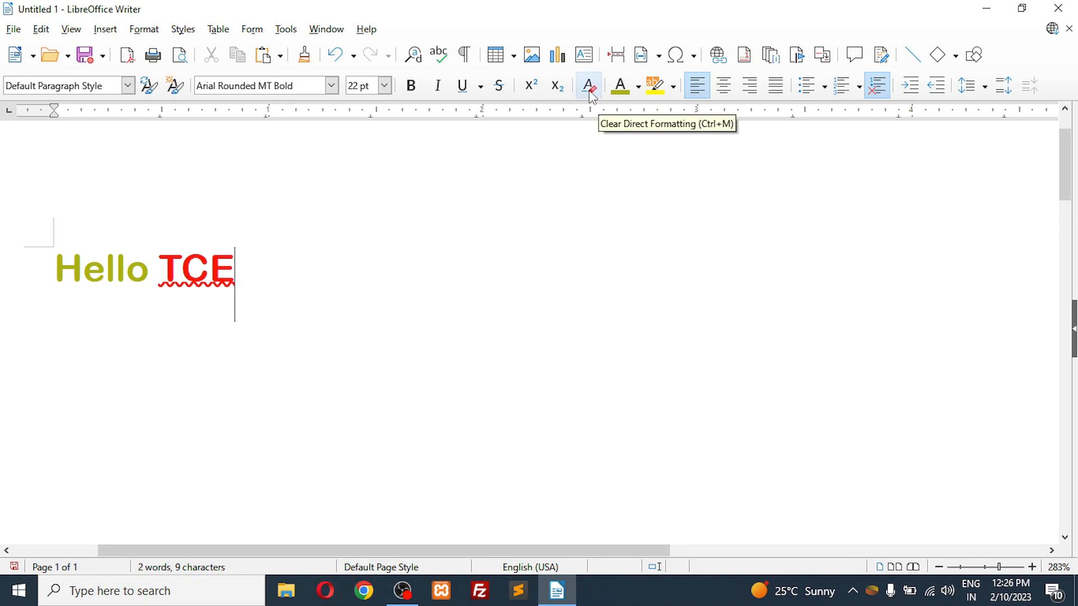
Step: Clear all direct formatting from "Hello TCE"
drag(251, 267, 53, 275)
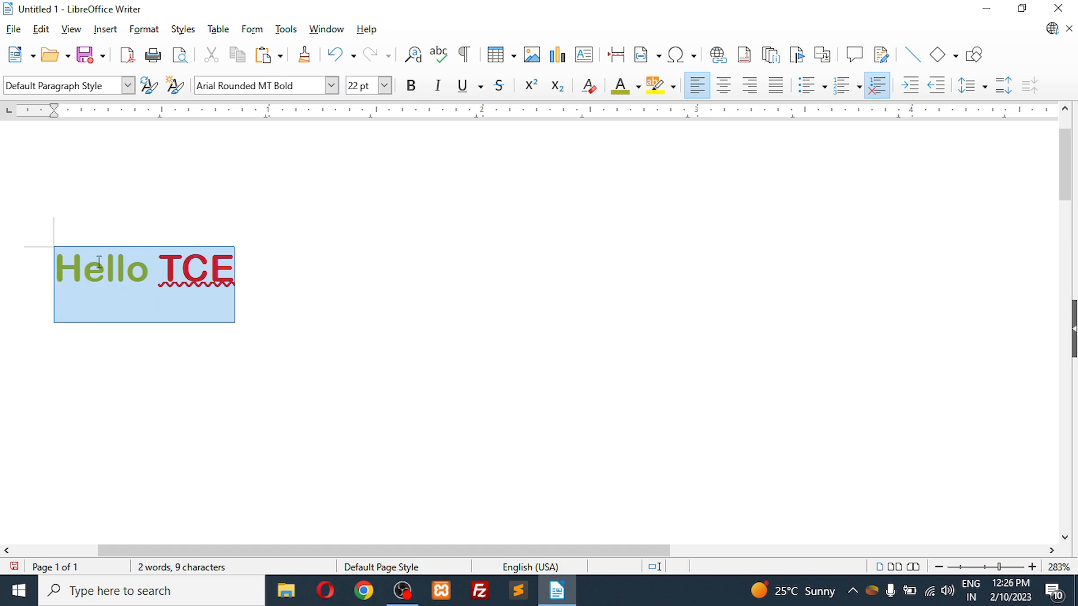
click(591, 89)
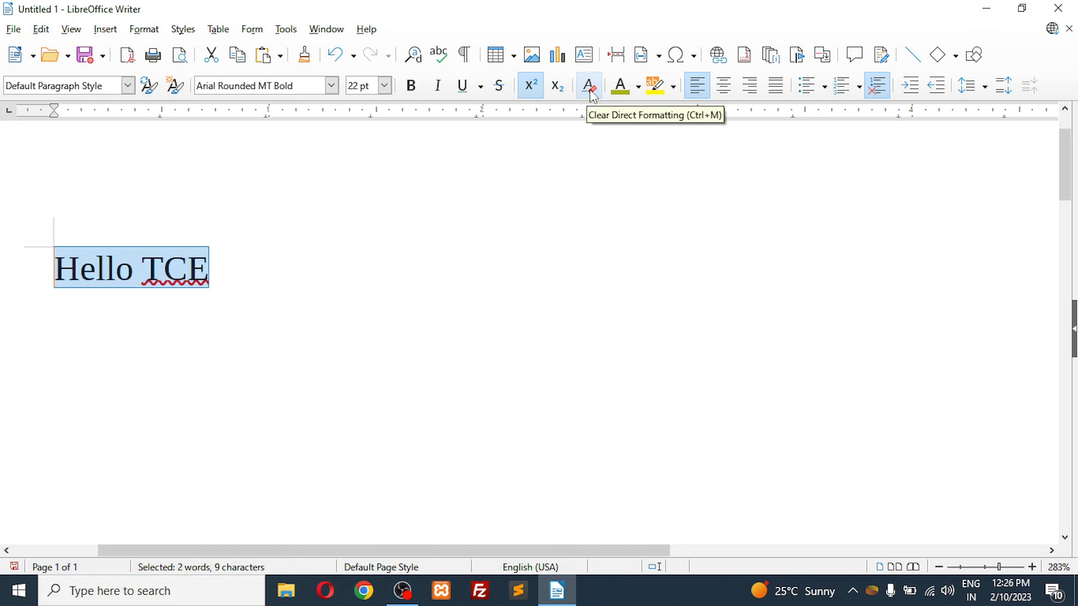
click(249, 288)
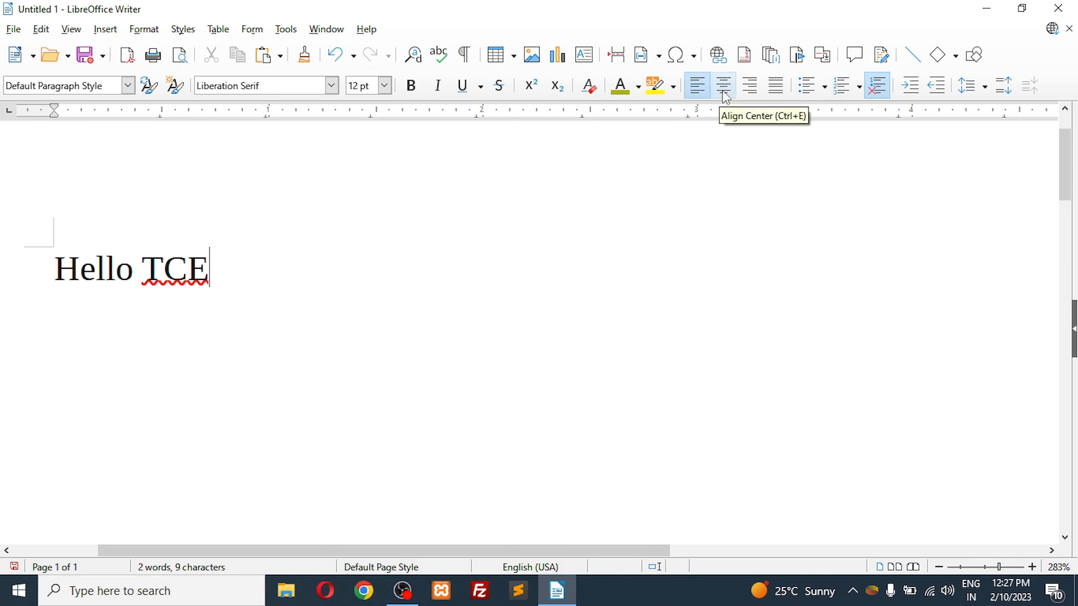
Step: Replace "Hello TCE" with the copied LibreOffice paragraphs and merge the two paragraphs into one
click(939, 567)
click(940, 568)
click(939, 568)
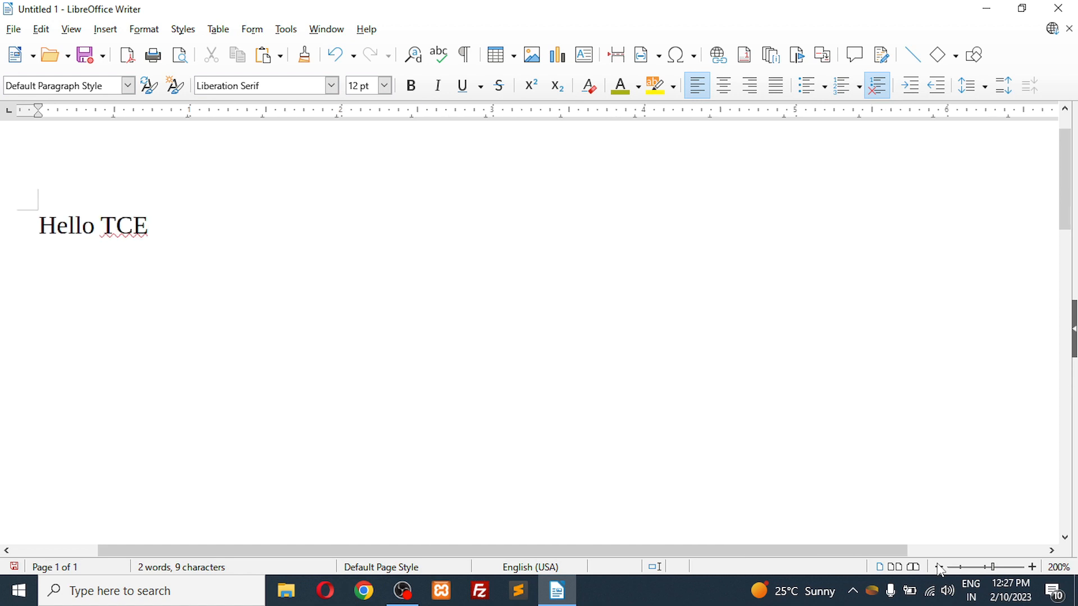
click(939, 568)
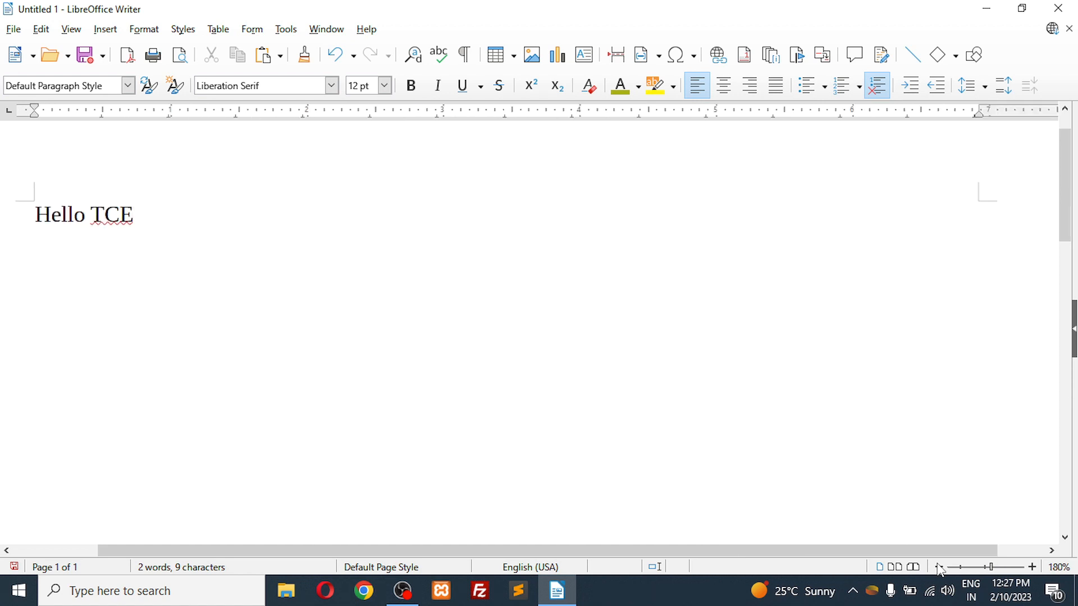
key(ctrl+a)
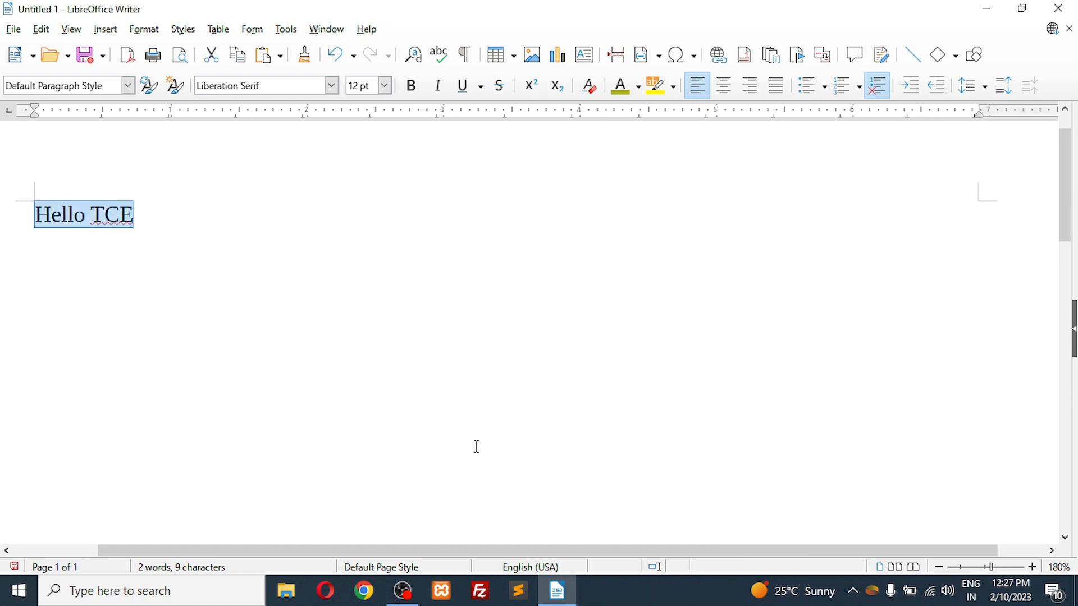
text(LibreOffice offers a wide variety of options to design documents. Use the Styles window to create, assign and modify styles for paragraphs, individual characters, frames and pages. In addition, the Navigator helps you to quickly move around inside your documents, lets you look at your document in an outline view, and keeps track of the objects that you have inserted into your document. You can also create various indexes and tables in text documents. You can define the structure and appearance of the indexes and tables according to your individual needs. Live hyperlinks and bookmarks let you jump directly to the corresponding items in the text.)
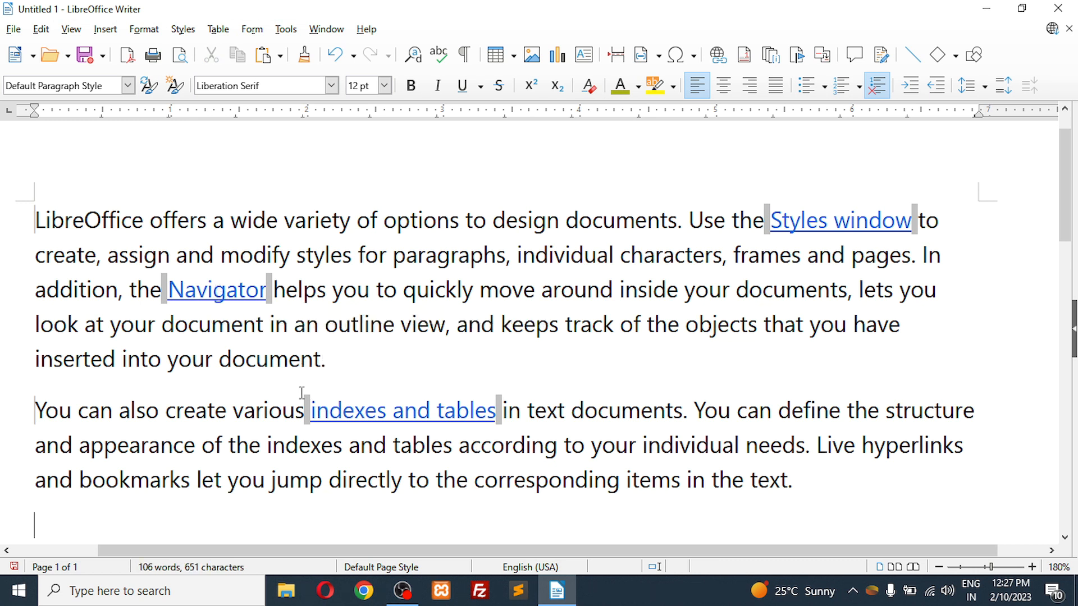
click(353, 365)
key(Delete)
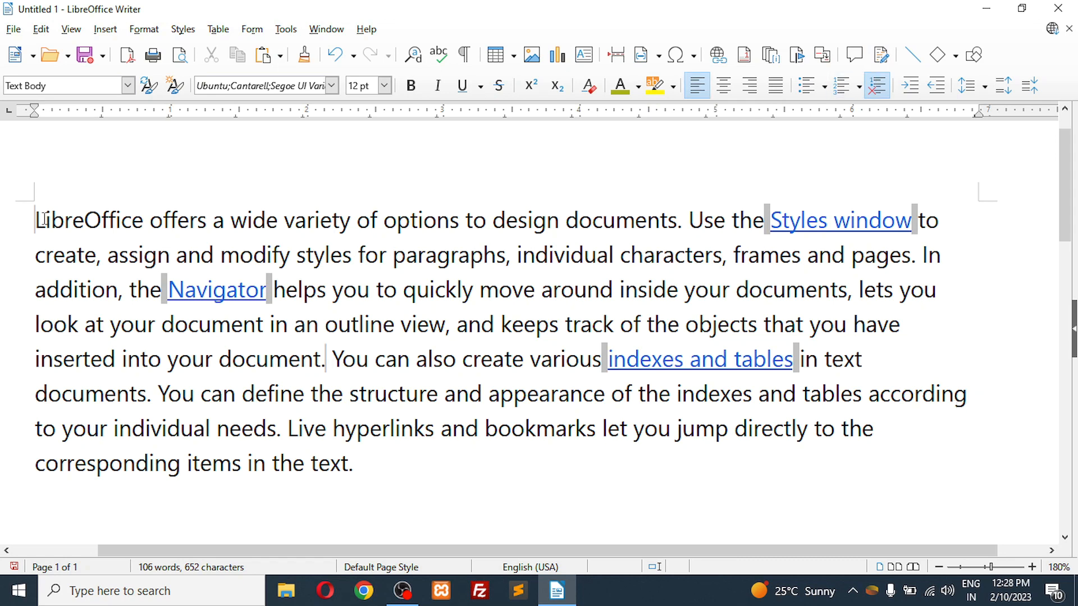
Step: Try center, right, justified and left alignment in turn on the merged LibreOffice paragraph
drag(36, 221, 431, 497)
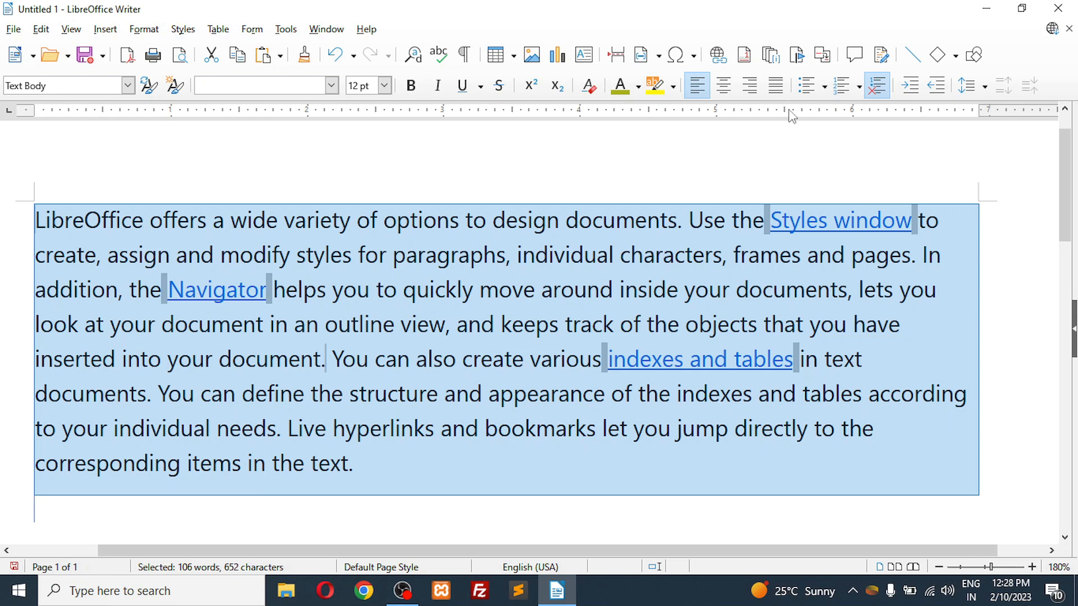
click(724, 86)
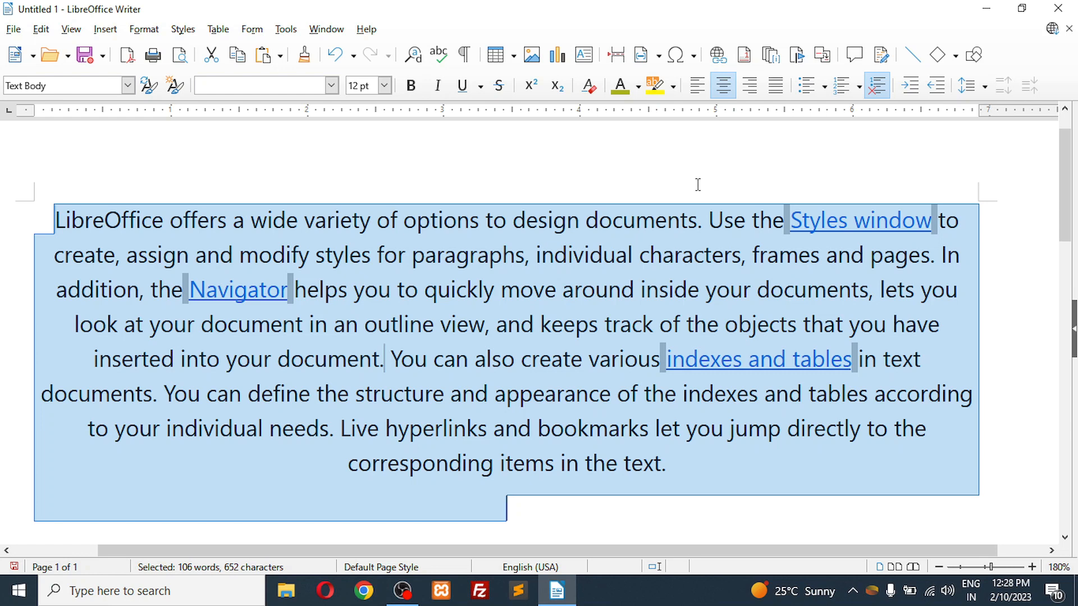
click(752, 95)
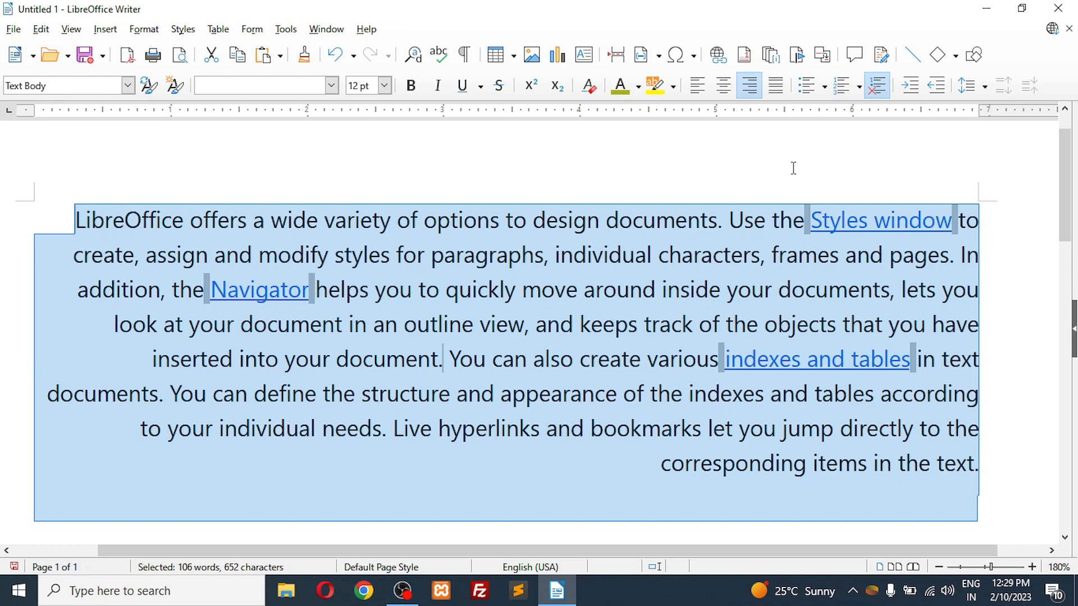
click(779, 97)
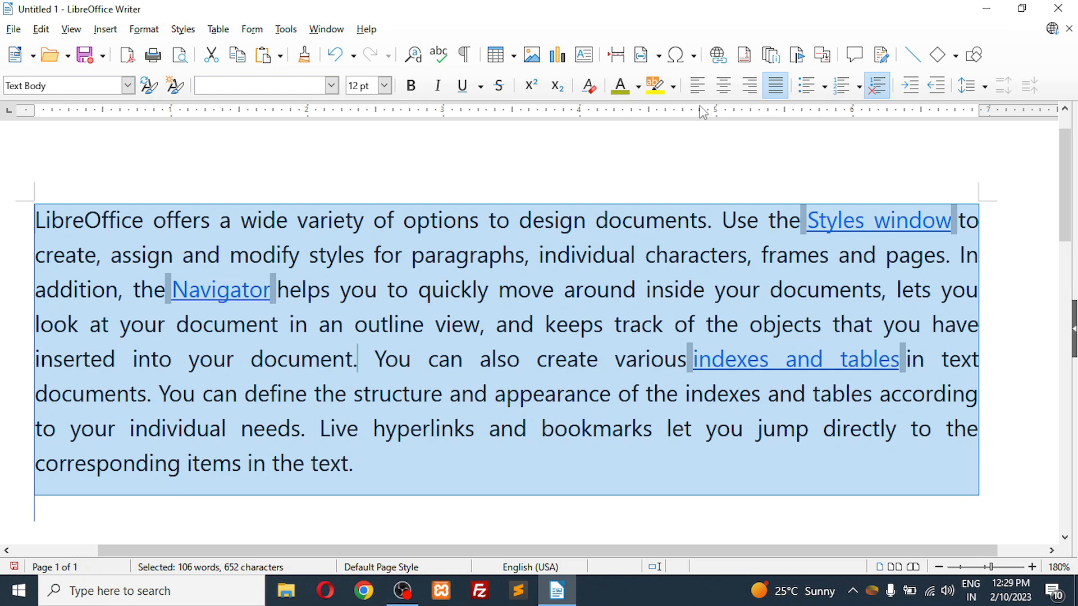
click(697, 85)
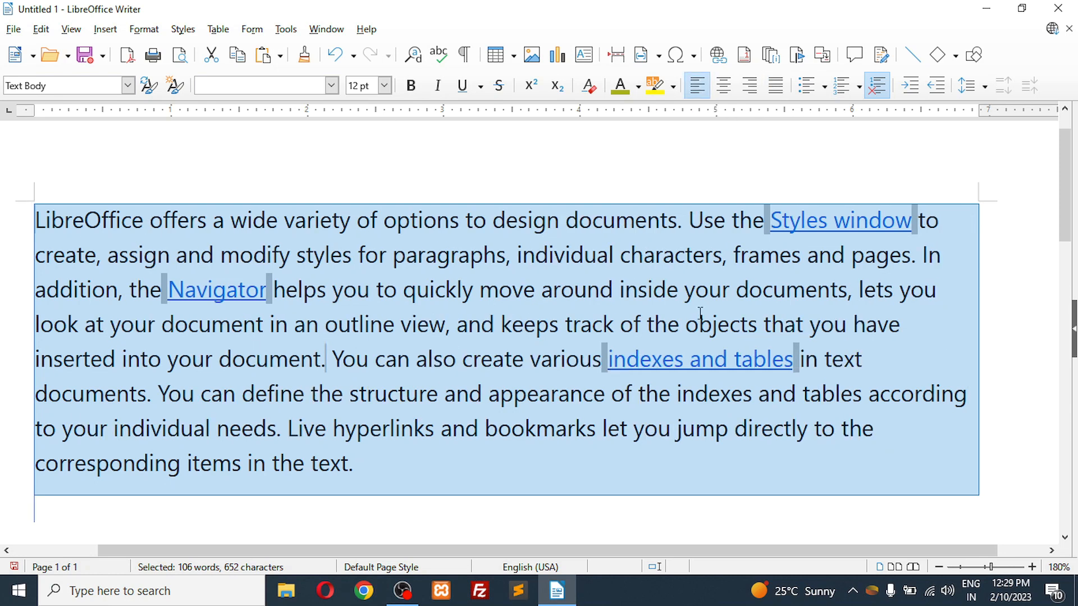
Step: Center the whole LibreOffice paragraph and deselect it
click(724, 85)
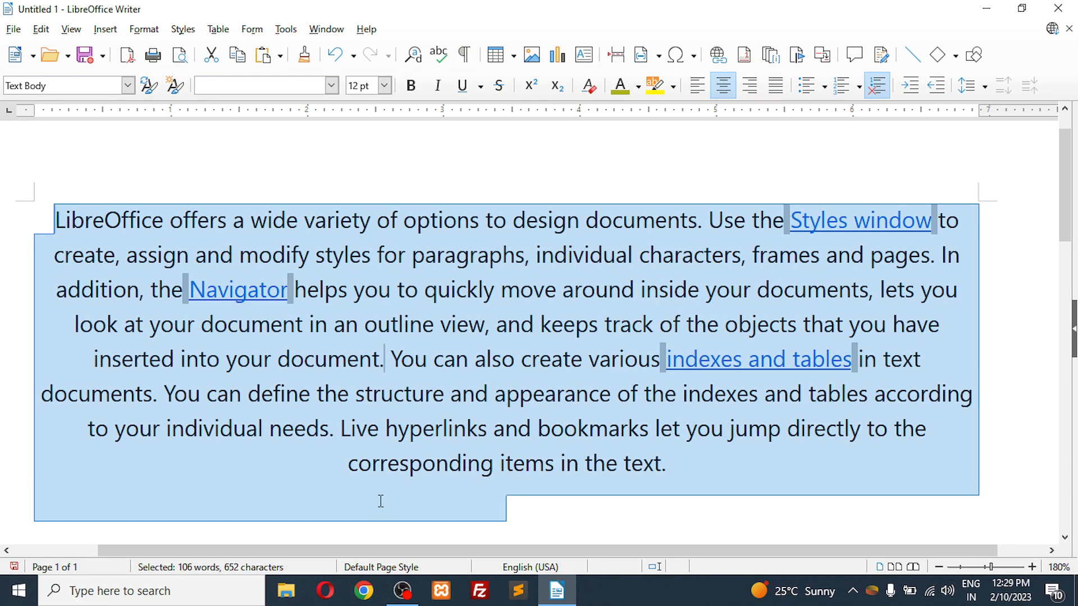
click(506, 508)
click(338, 460)
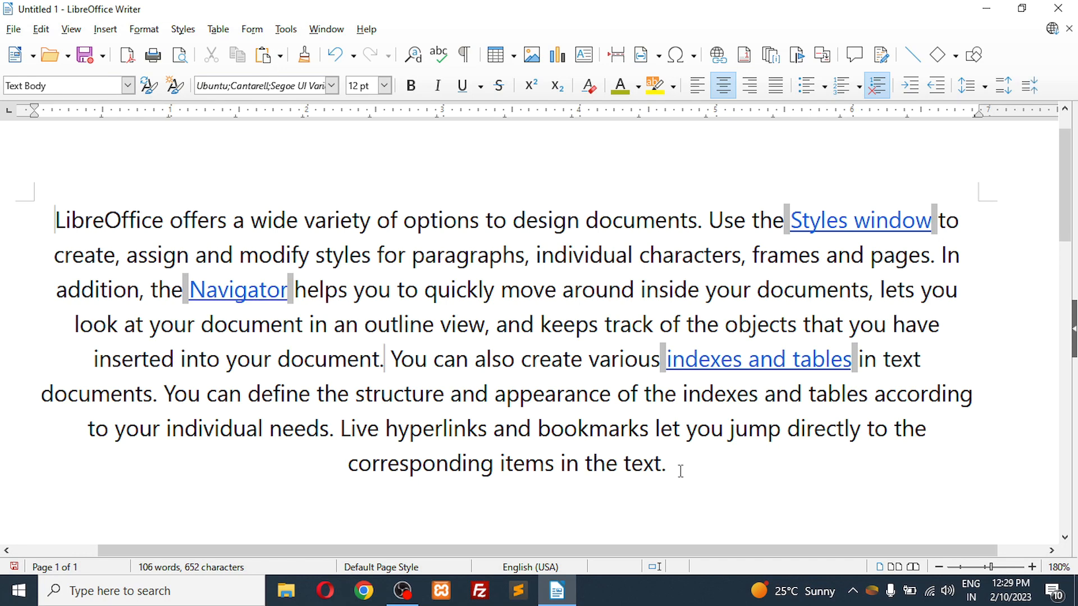
Step: Switch the whole document's text to right alignment and finish with justified alignment
key(ctrl+a)
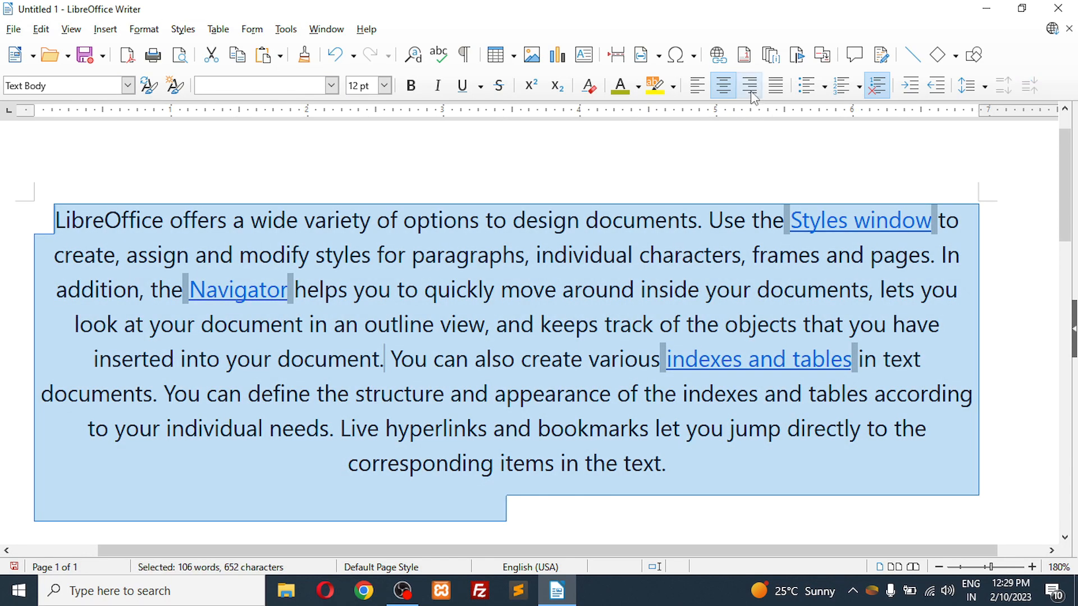
click(751, 88)
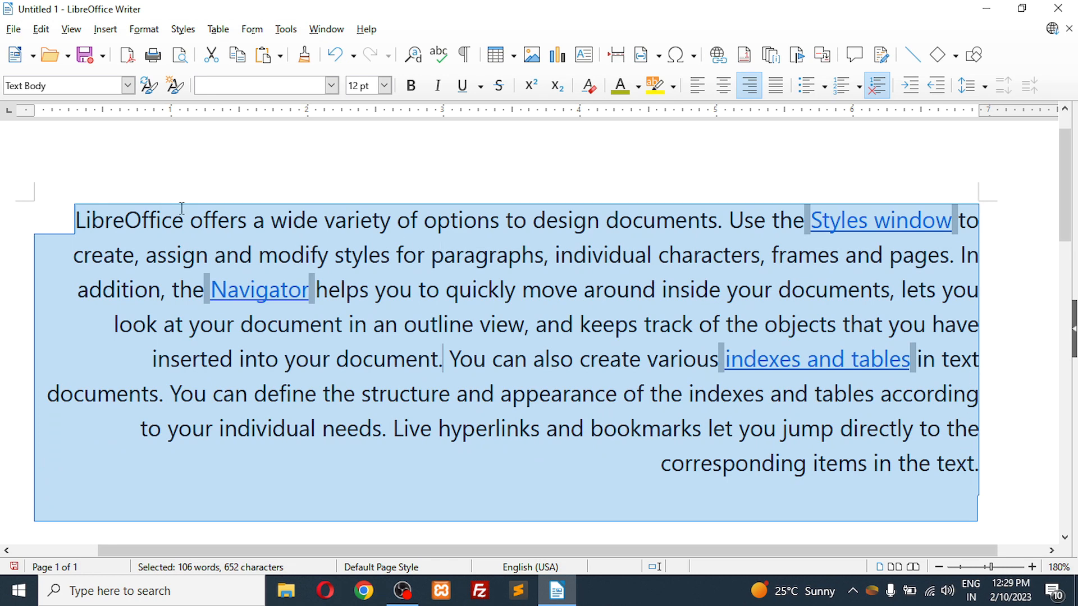
click(776, 85)
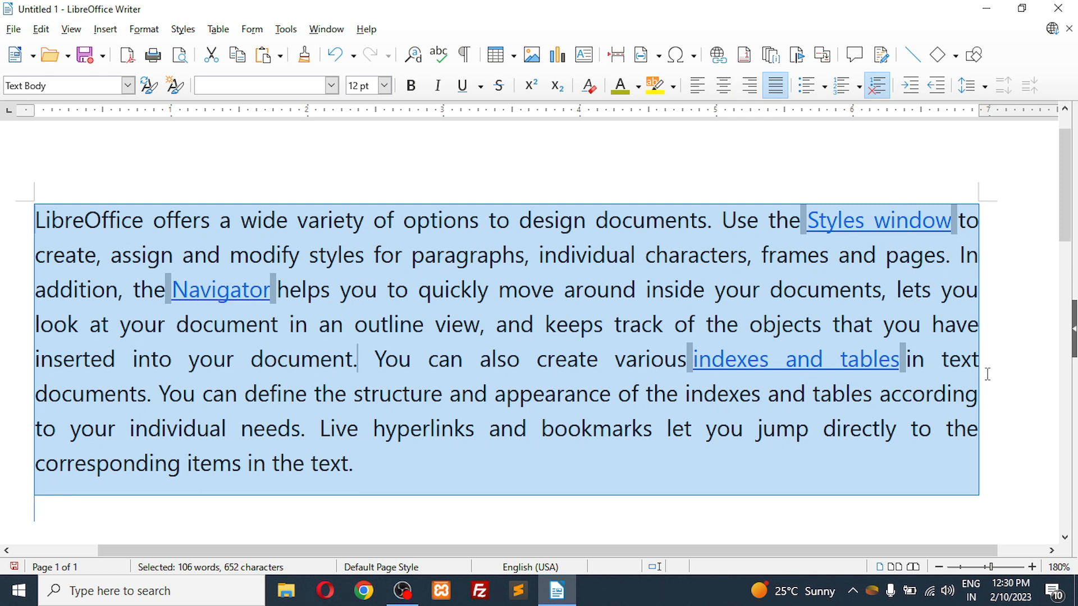
Step: Clear the document's text and start a list with solid large circular bullets
key(Delete)
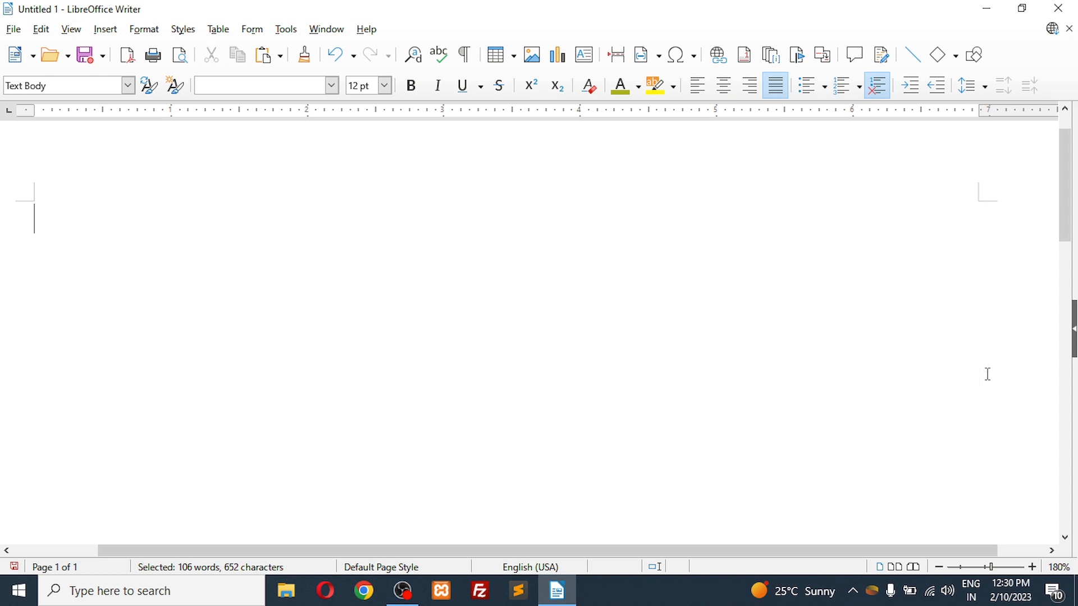
click(826, 87)
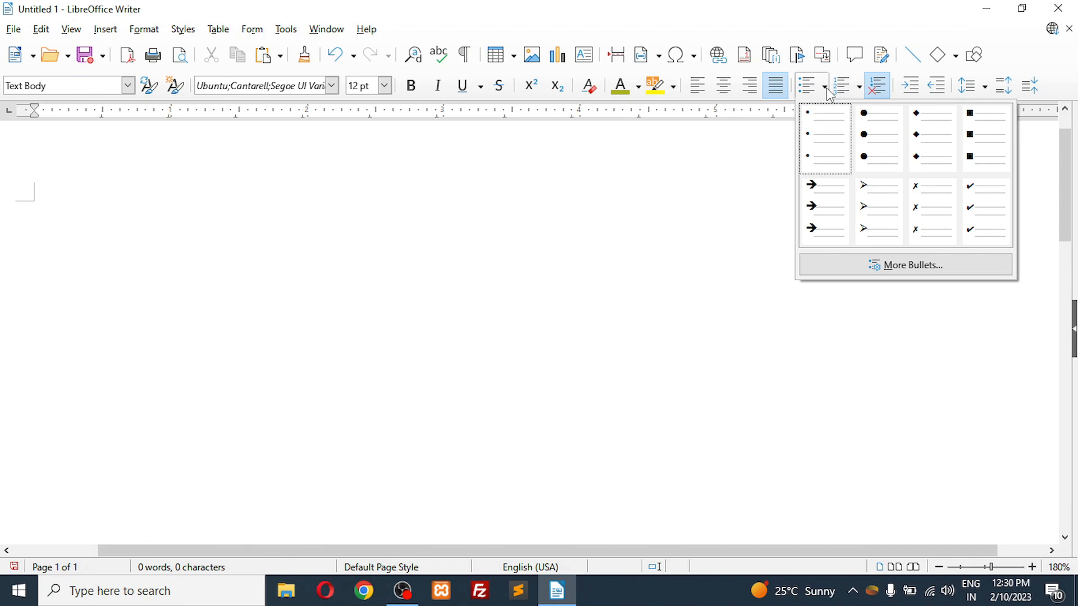
click(894, 147)
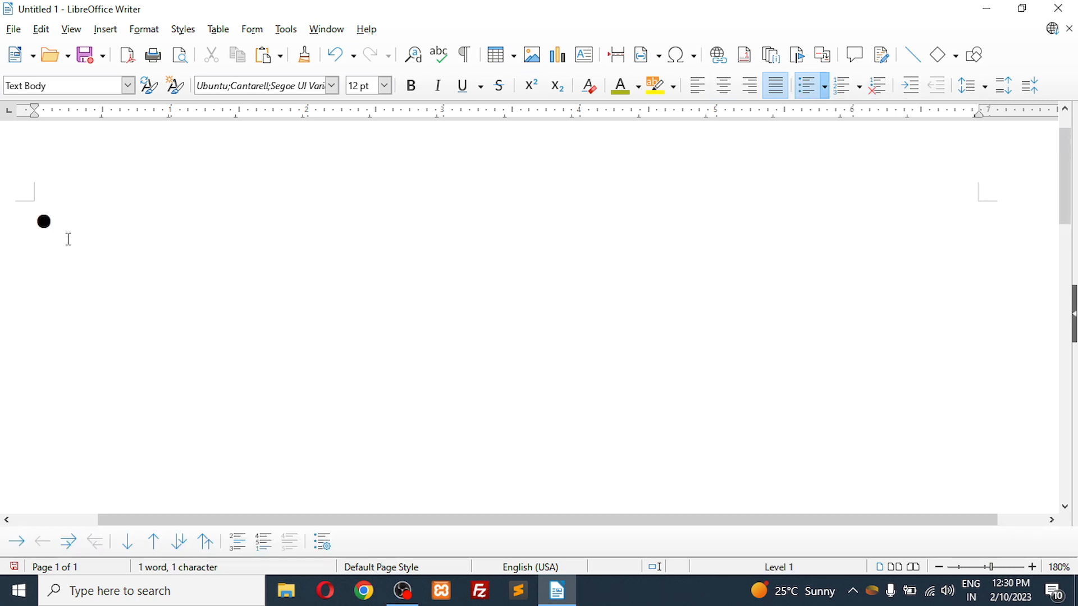
Step: Enter Kanpur, Banglore, kota, Allahabad and Varanasi as the bulleted items and end the list
text(Kanpur)
key(Return)
text(Ban)
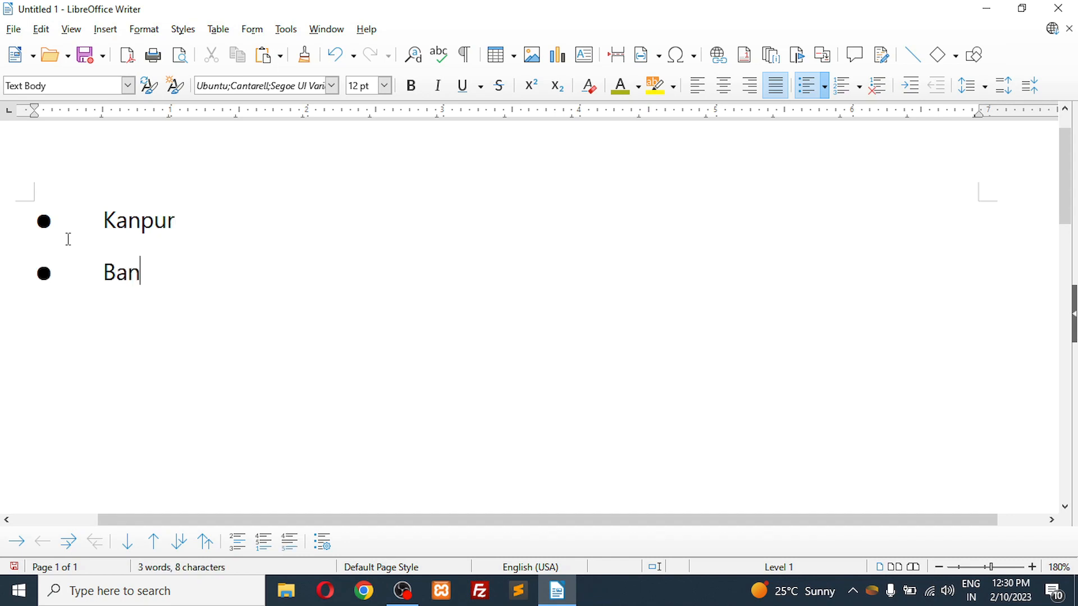
text(glore)
key(Return)
text(kota)
key(Return)
text(Allahabad)
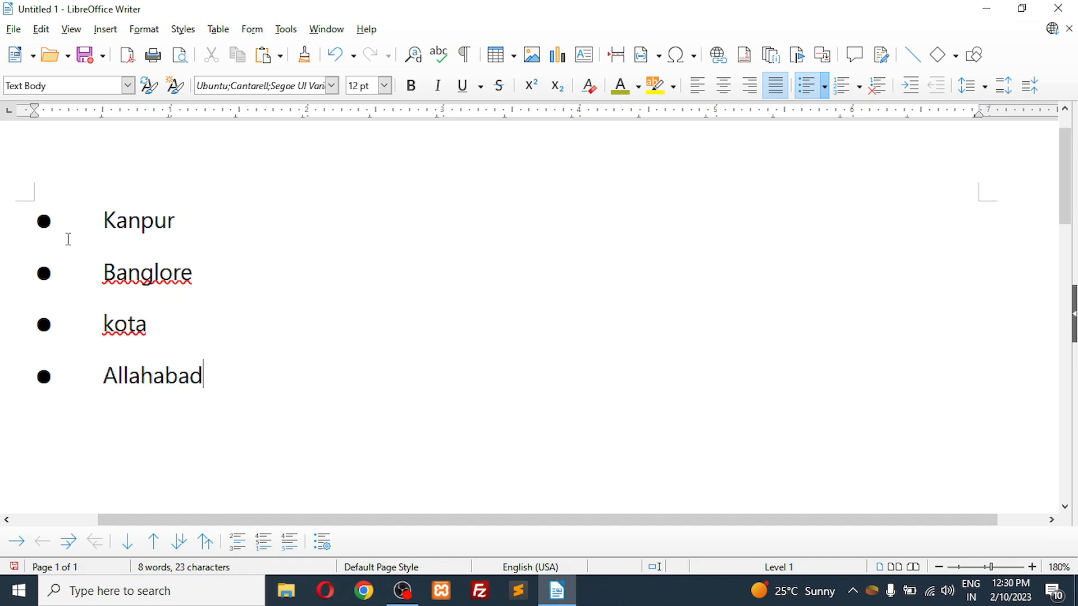
key(Return)
text(Varanasi)
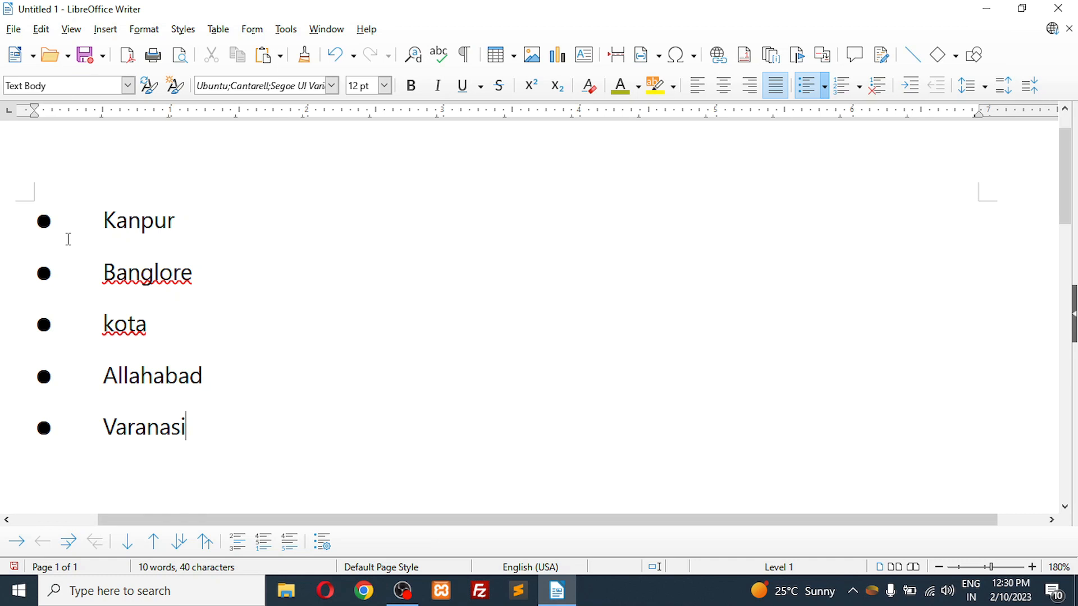
key(Return)
key(Return)
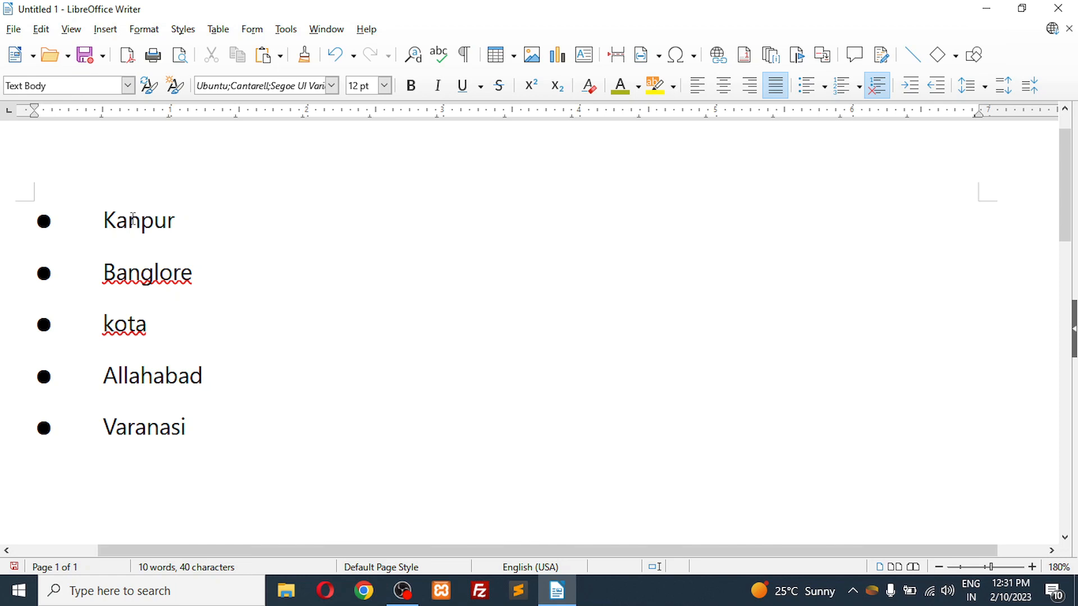
Step: Start a numbered list in the 1. 2. 3. format below the bulleted cities
click(860, 88)
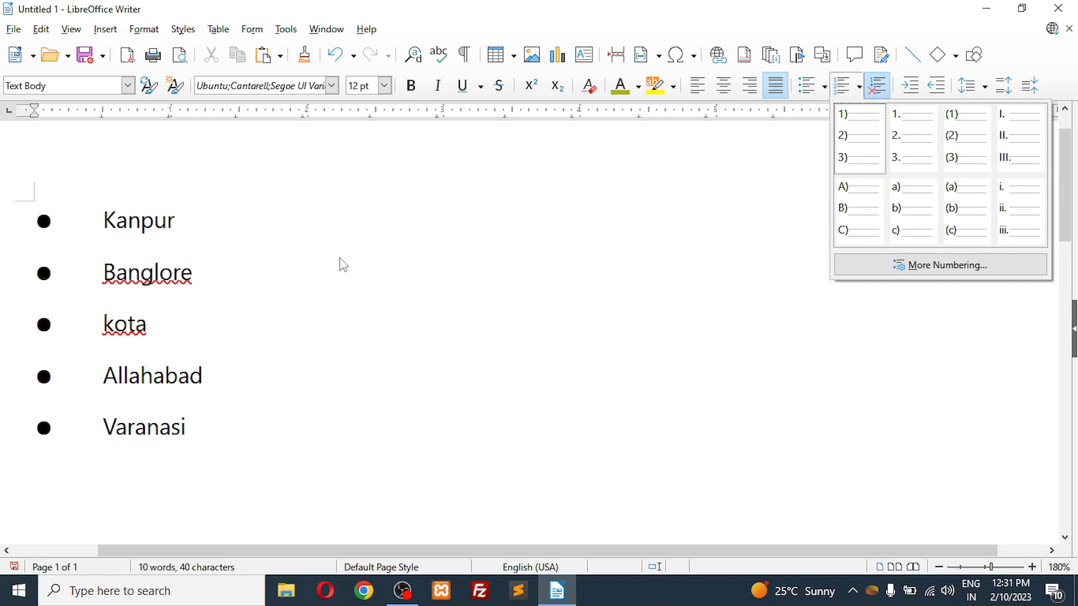
click(97, 246)
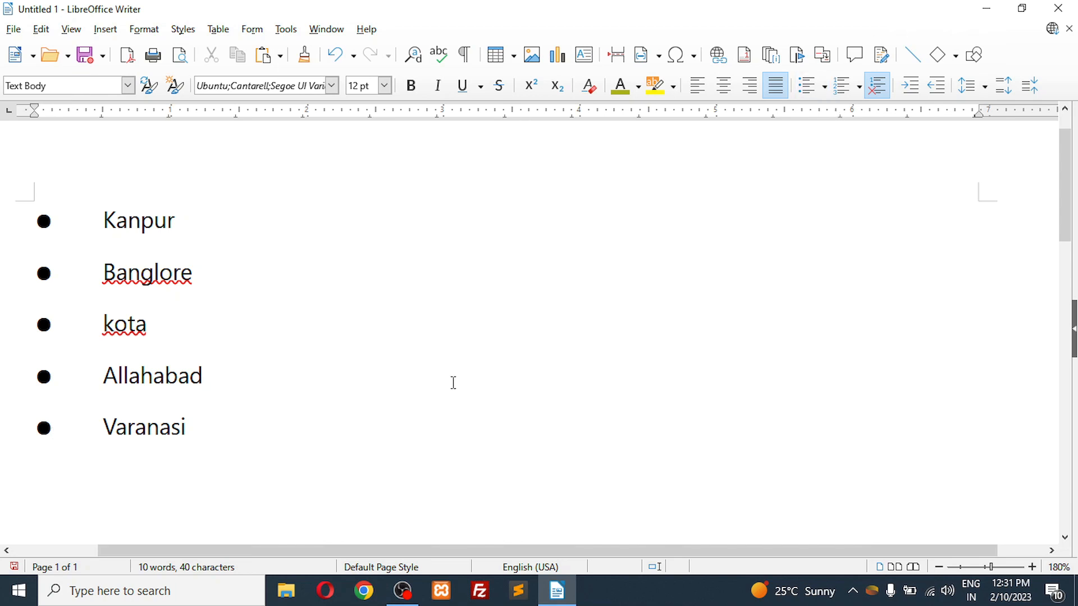
click(861, 87)
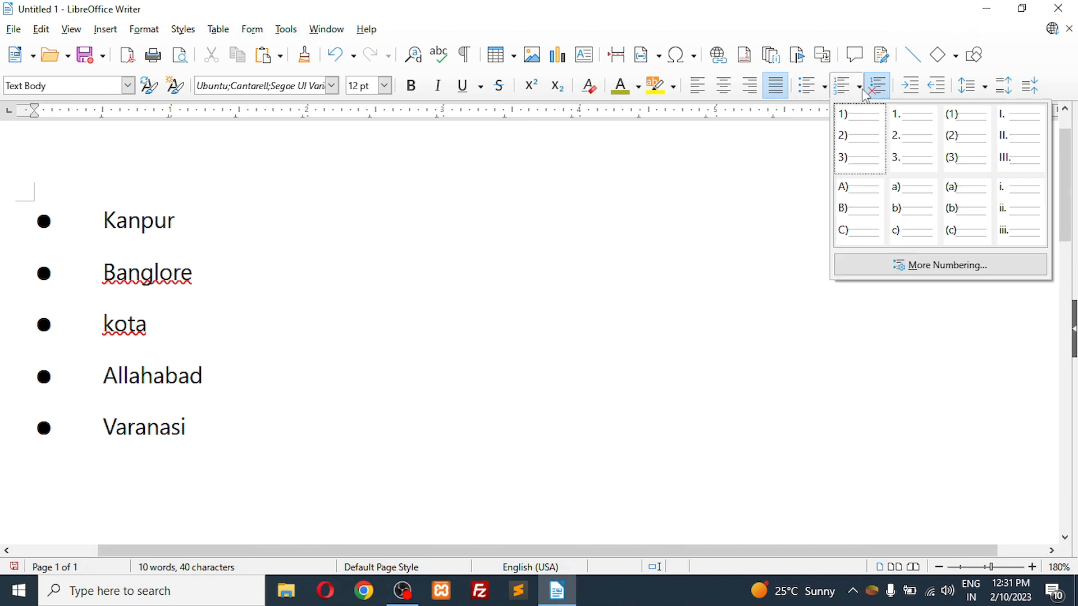
click(900, 134)
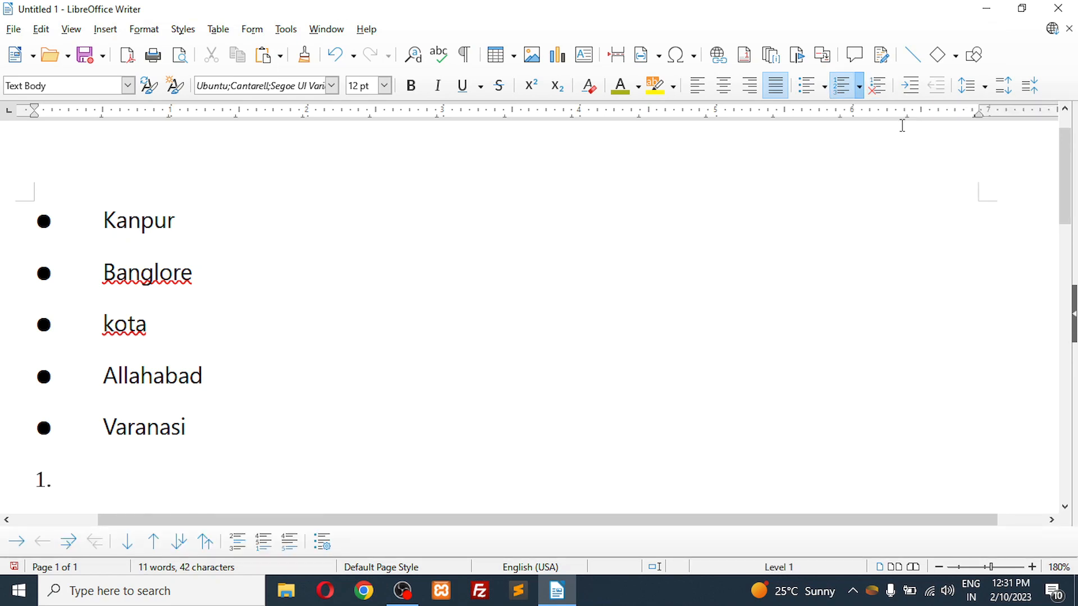
Step: Enter kanpur, lucknow, allahabd and varanasi as the first four numbered items
text(kanpur)
key(Return)
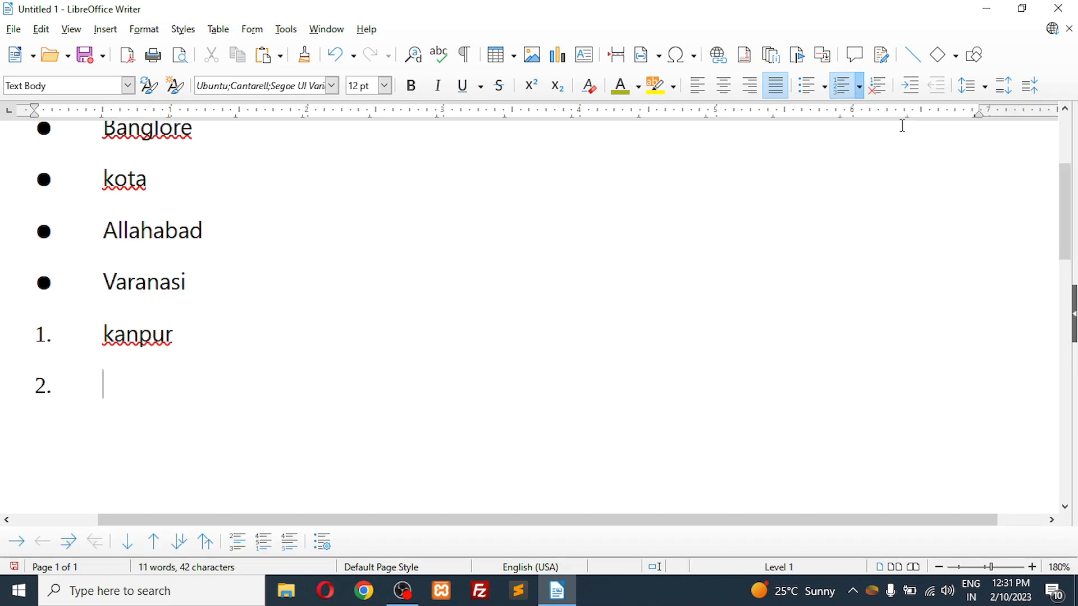
text(lucknow)
key(Return)
text(allahabd)
key(Return)
text(ba)
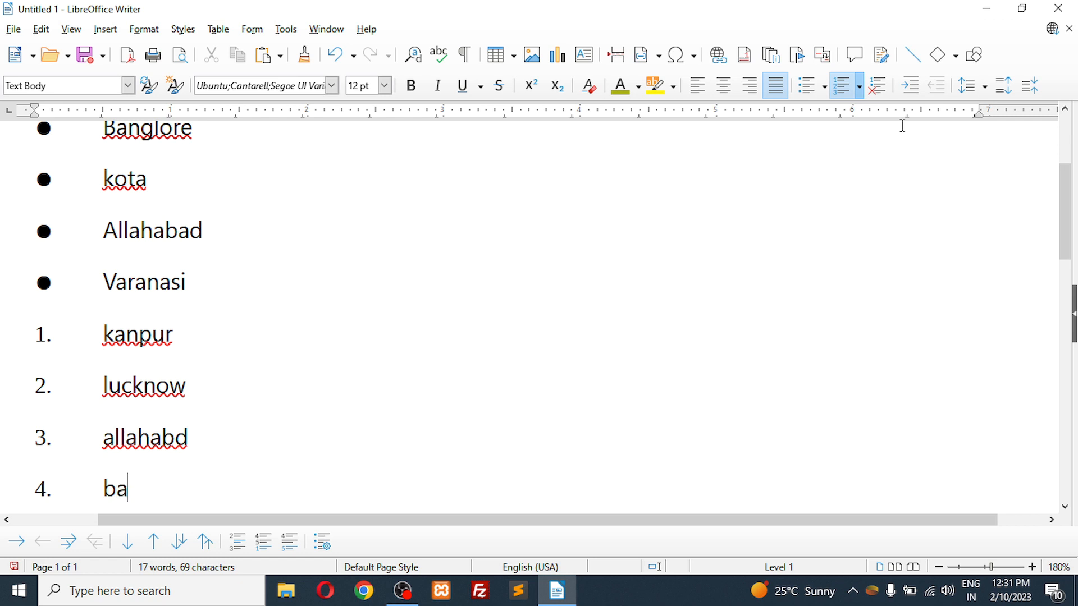
key(BackSpace)
key(BackSpace)
text(varanasi)
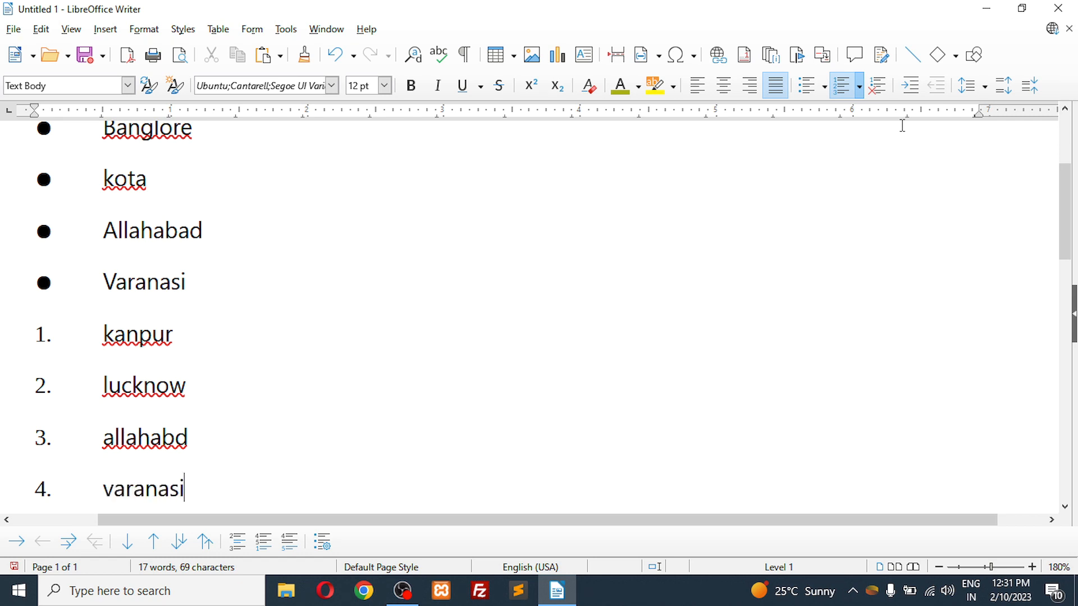
Step: Add kota and jaipur as the last numbered items and end the list
key(Return)
text(kota)
key(Return)
text(jaipu)
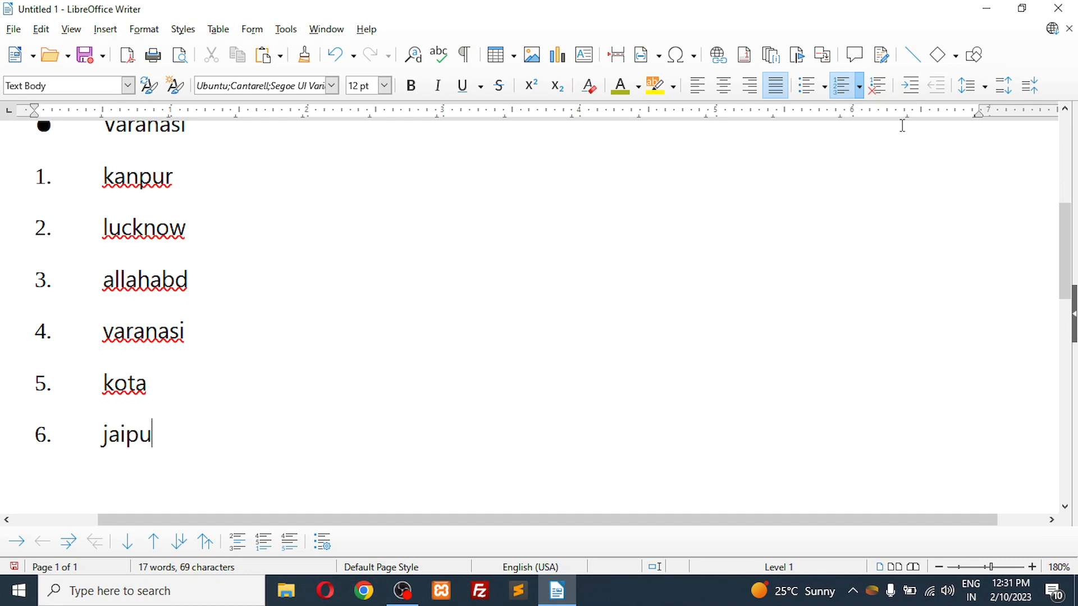
text(r)
key(Return)
key(Return)
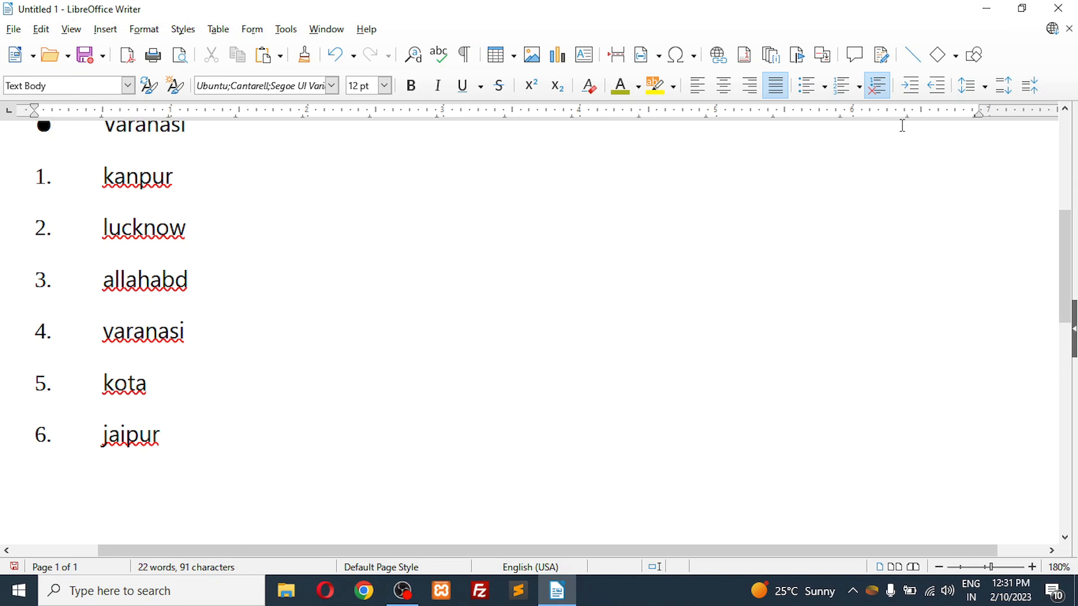
Step: Delete both lists and turn off the remaining bullet on the empty line
key(ctrl+a)
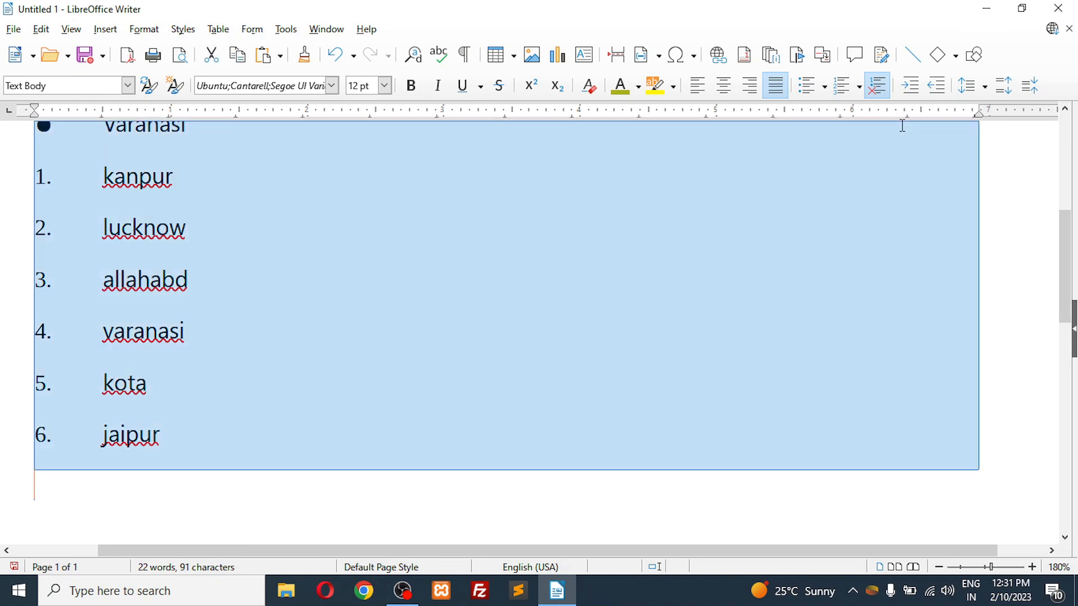
key(Delete)
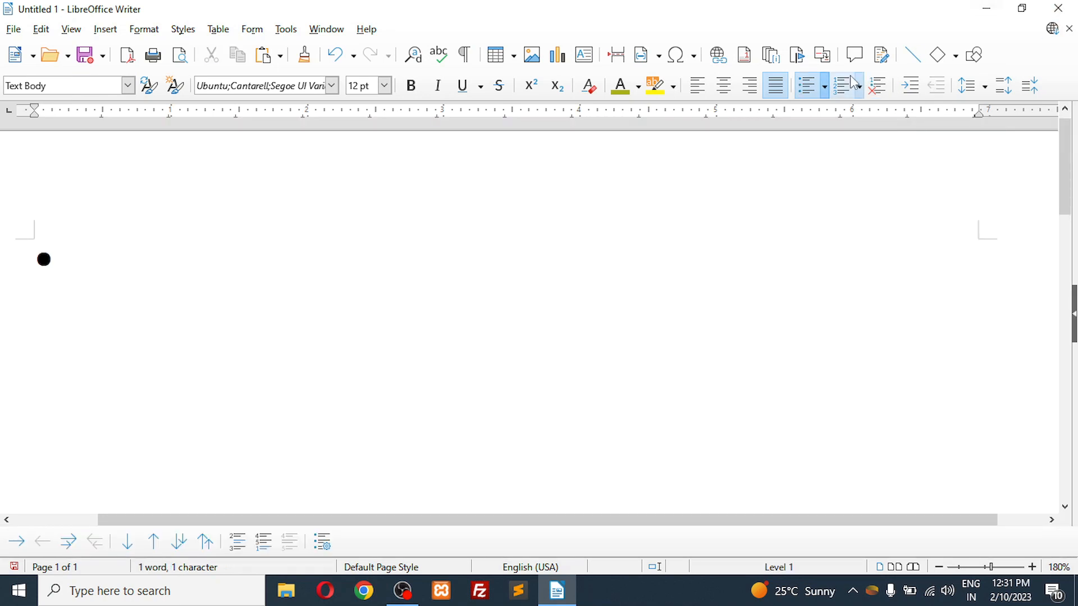
click(800, 93)
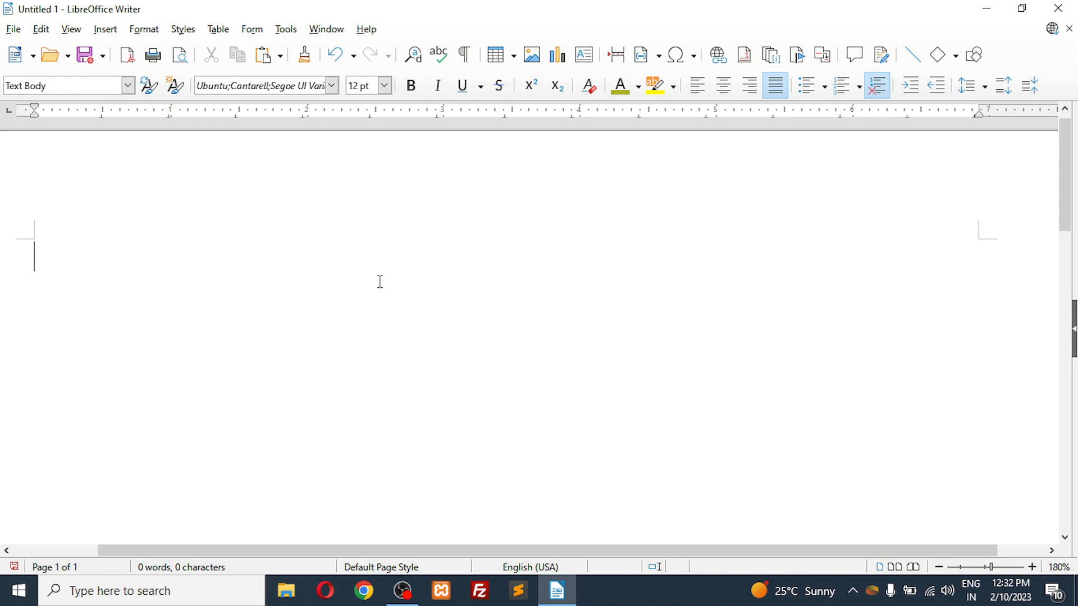
Step: Paste the copied LibreOffice paragraphs into the empty document and zoom out to 130%
key(ctrl+v)
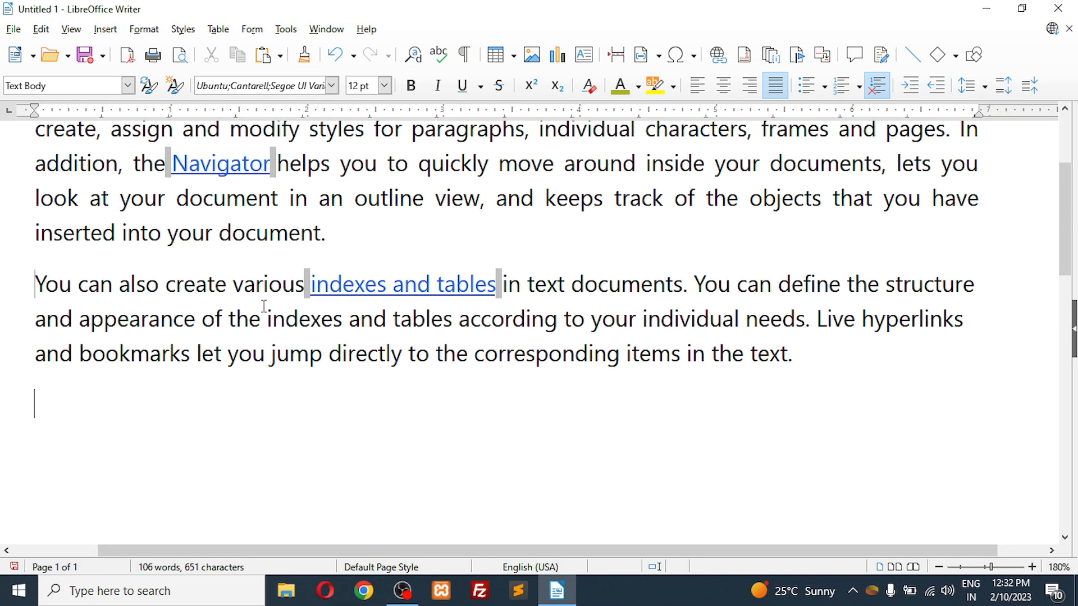
scroll(264, 306, up, 3)
scroll(264, 306, down, 2)
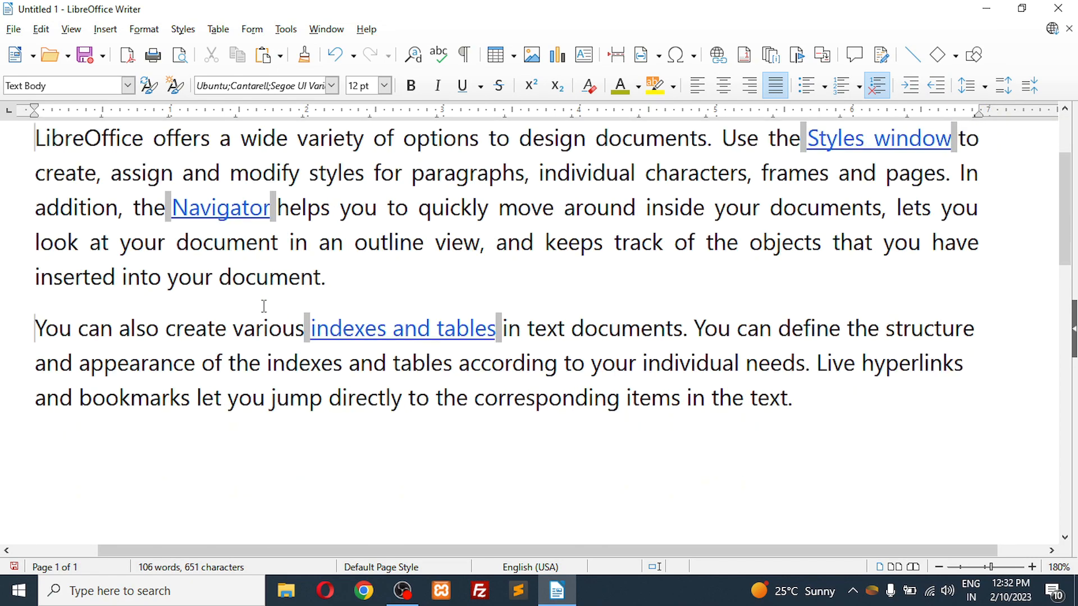
scroll(264, 306, up, 4)
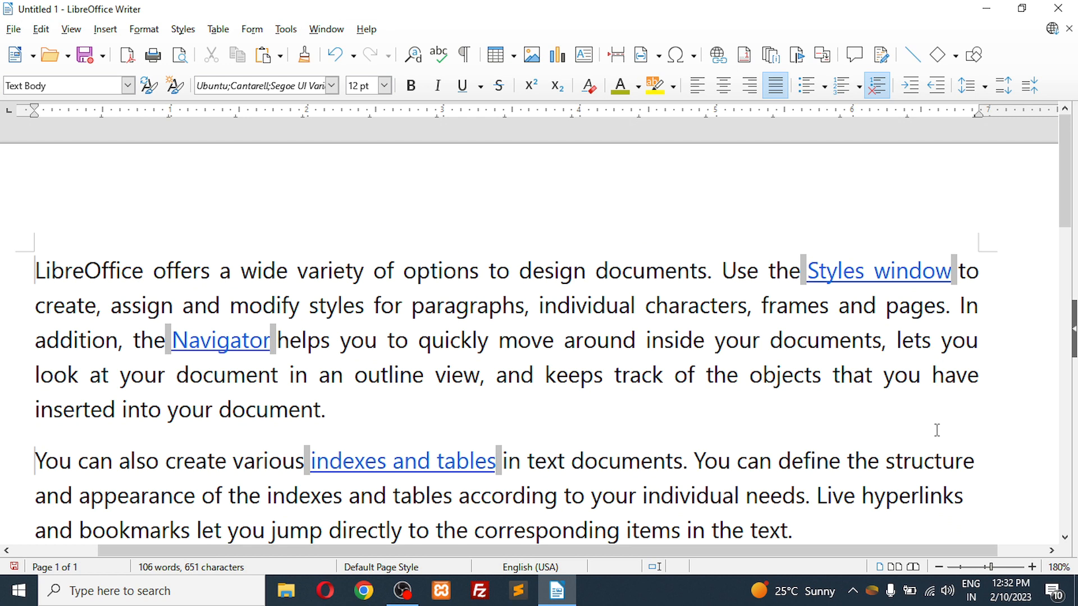
click(939, 568)
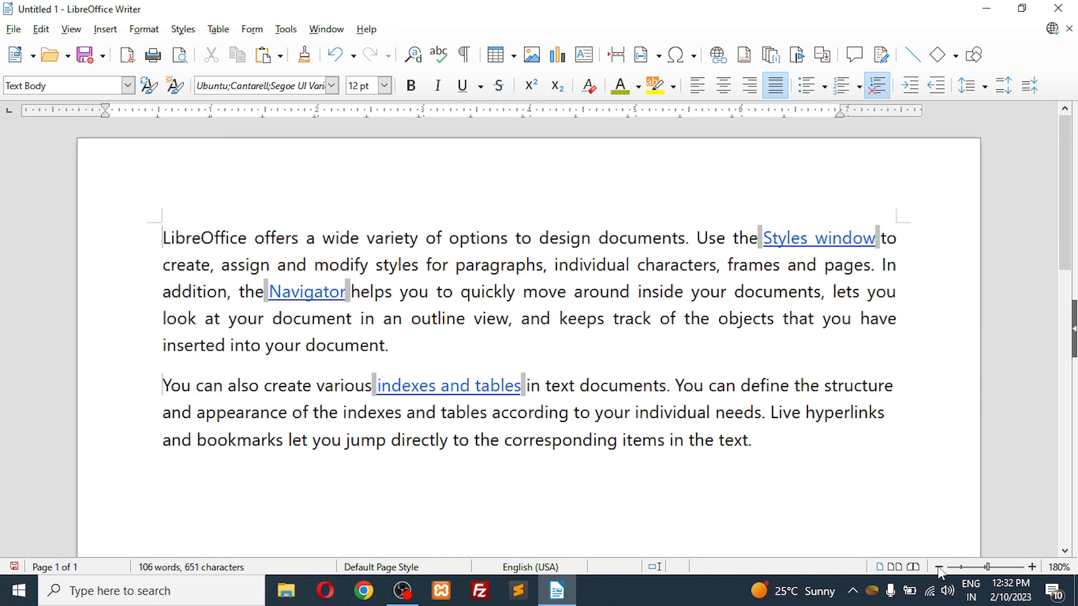
click(940, 568)
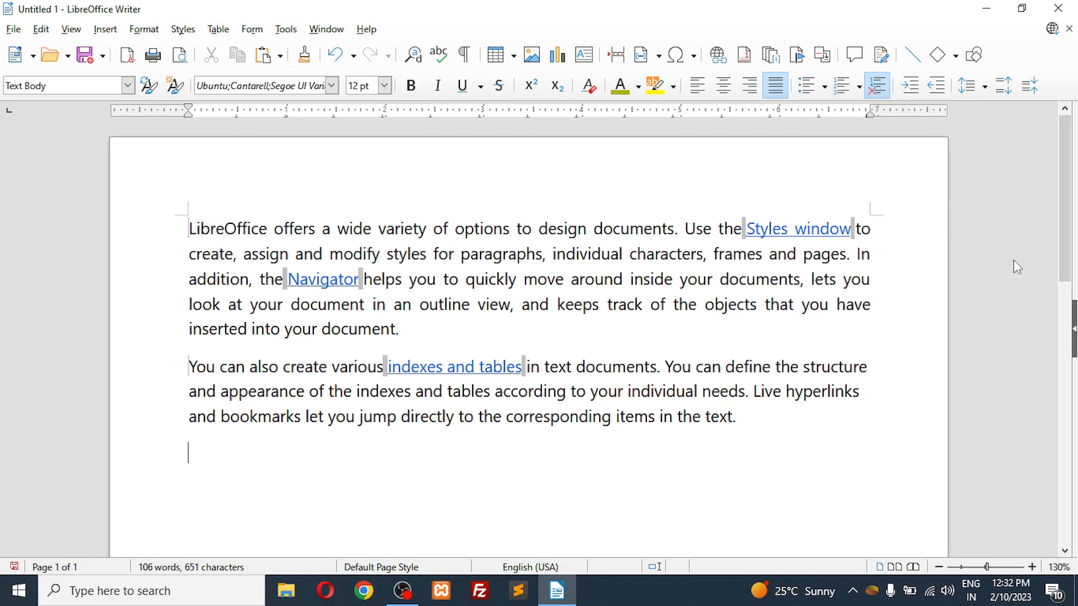
drag(1067, 264, 1041, 528)
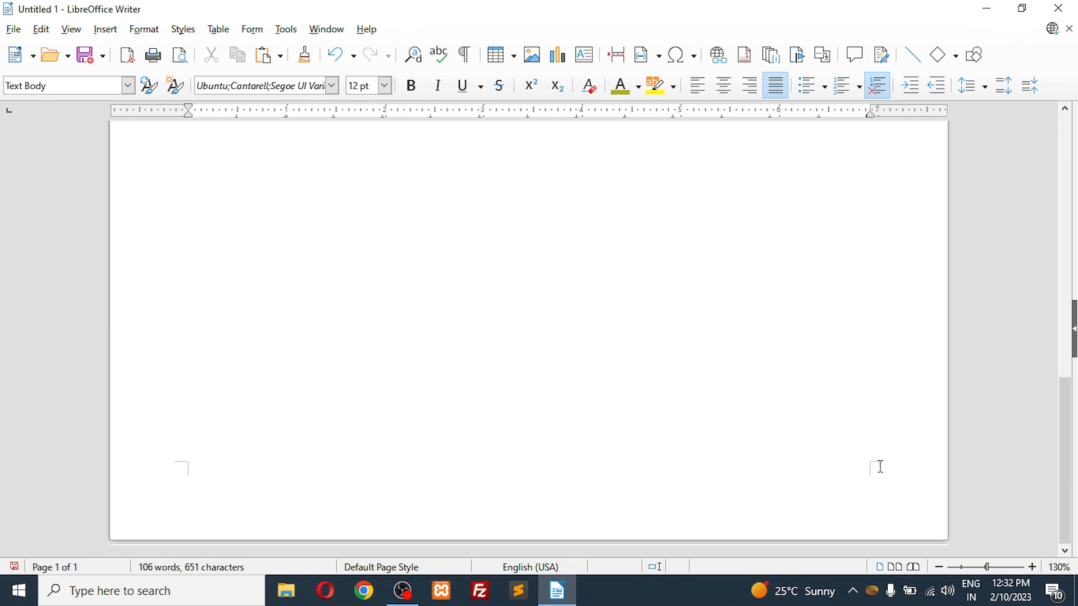
drag(1066, 409, 1066, 148)
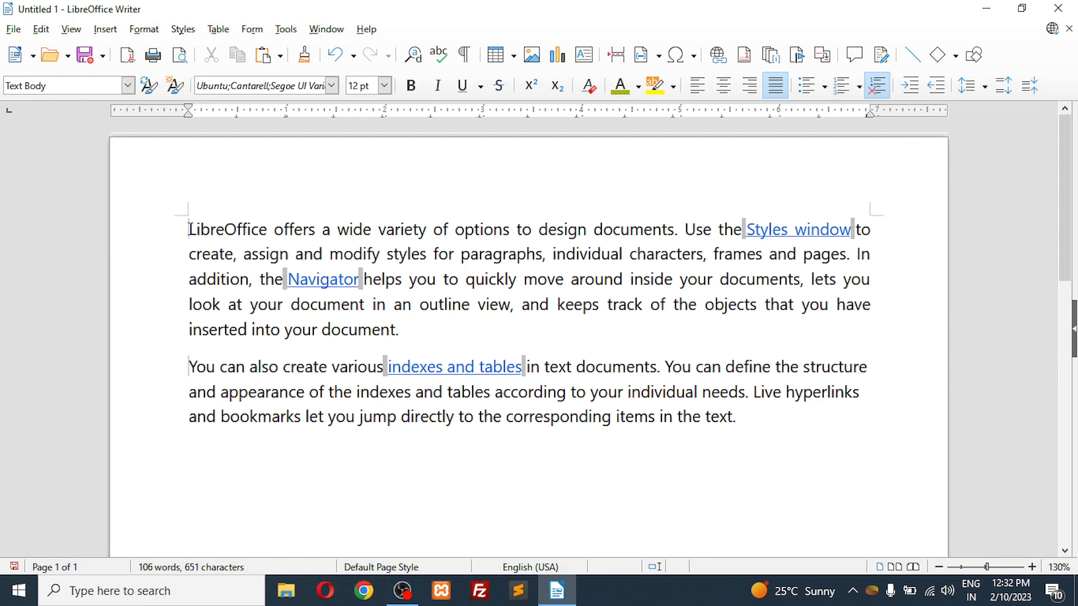
Step: Increase the indent of the entire first LibreOffice paragraph by four levels
drag(189, 229, 409, 329)
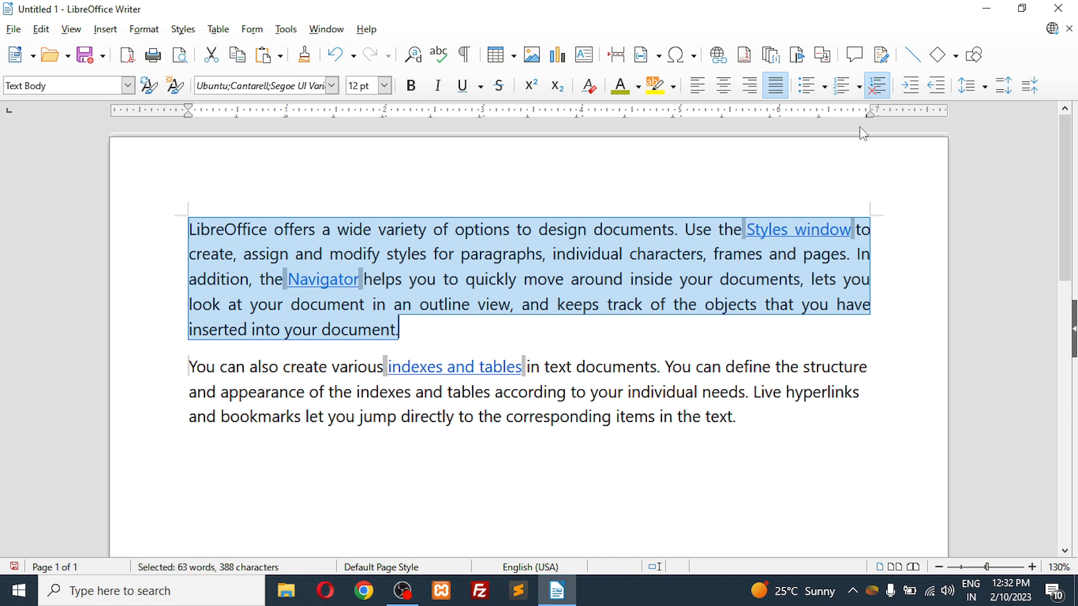
click(915, 94)
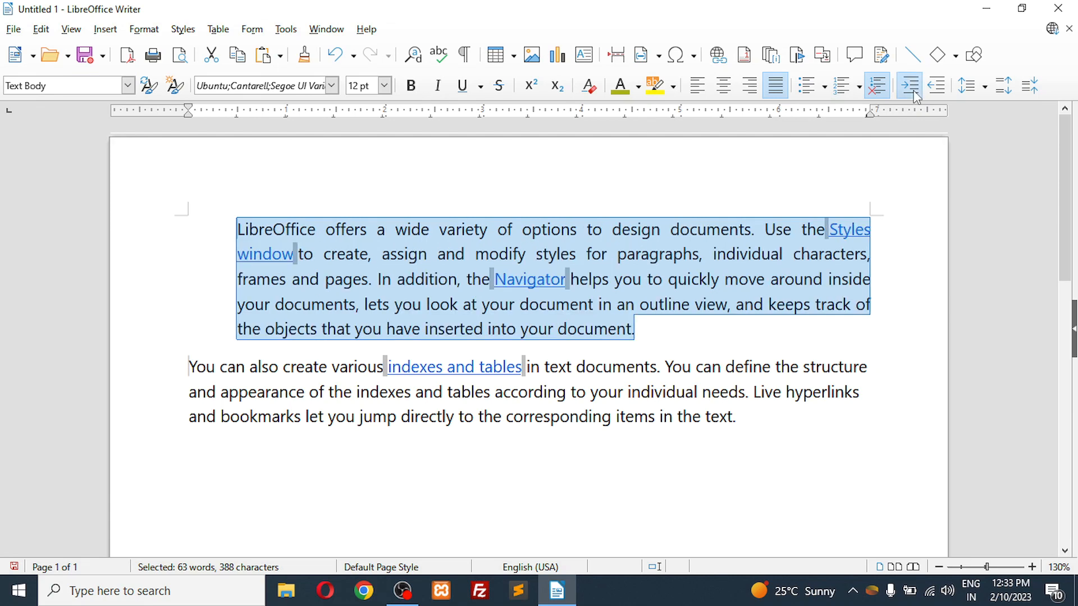
click(915, 95)
click(270, 259)
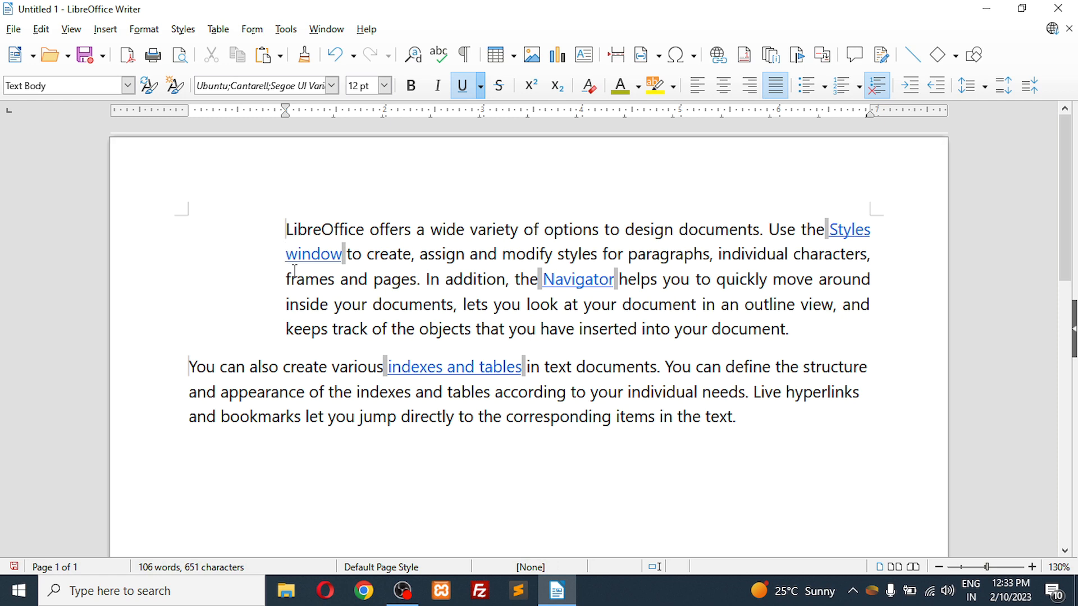
drag(276, 228, 791, 329)
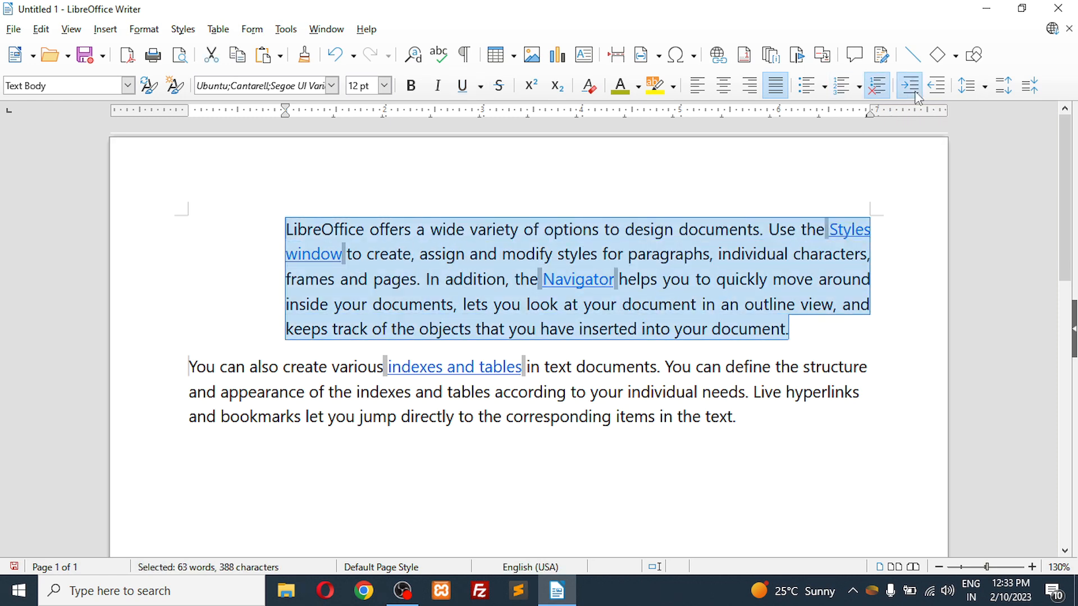
click(913, 90)
click(914, 93)
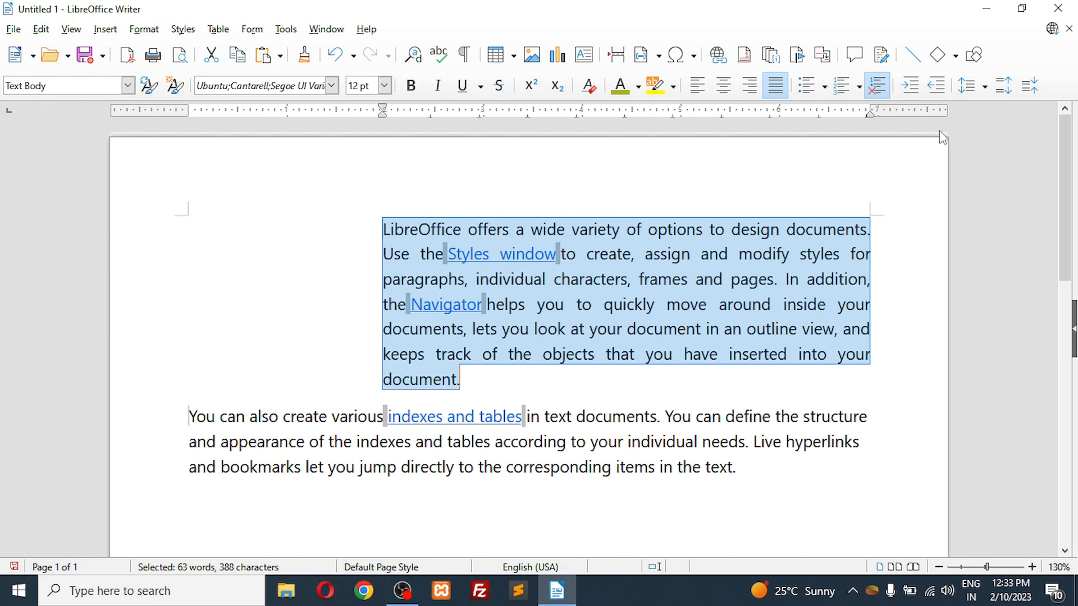
Step: Decrease the first paragraph's indent by four levels, back to the page margin
click(936, 86)
click(937, 86)
click(936, 86)
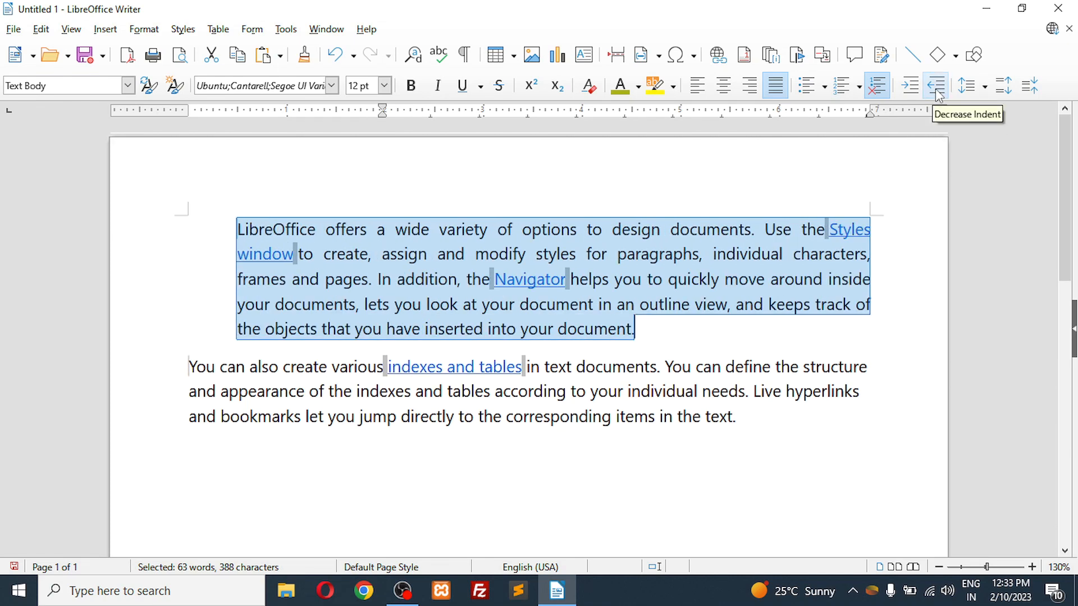
click(936, 86)
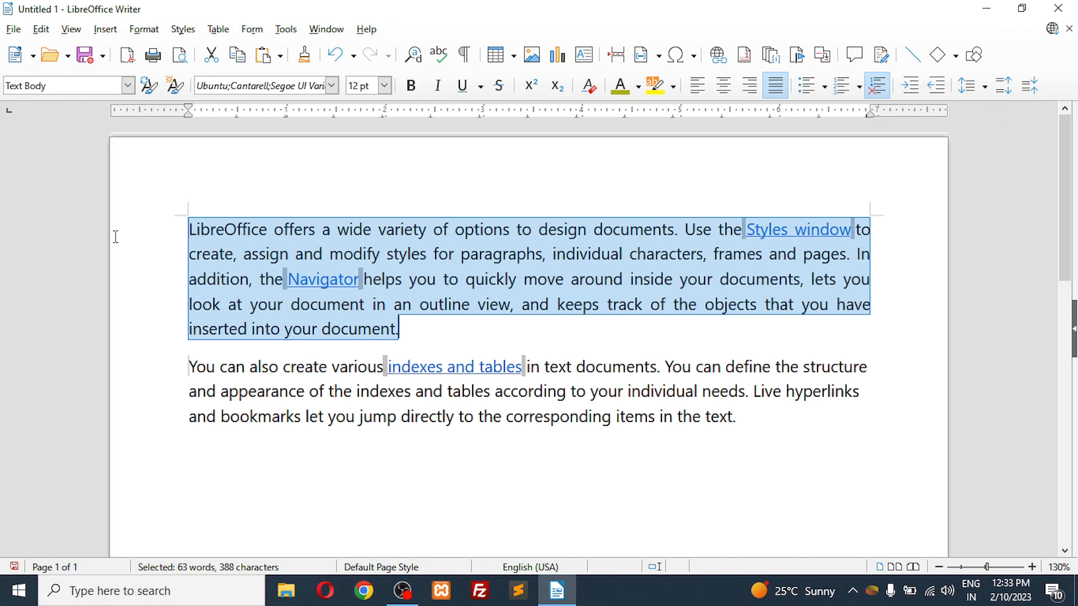
Step: Increase the first paragraph's indent by four levels again and return it to the page margin
click(910, 86)
click(910, 86)
click(910, 86)
click(910, 85)
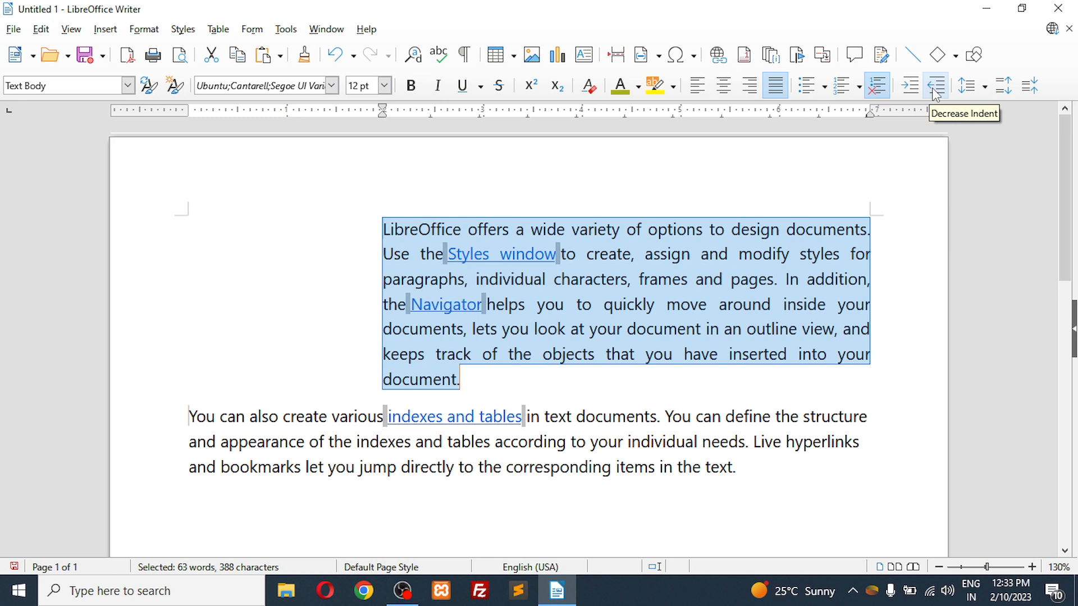
click(932, 90)
click(933, 91)
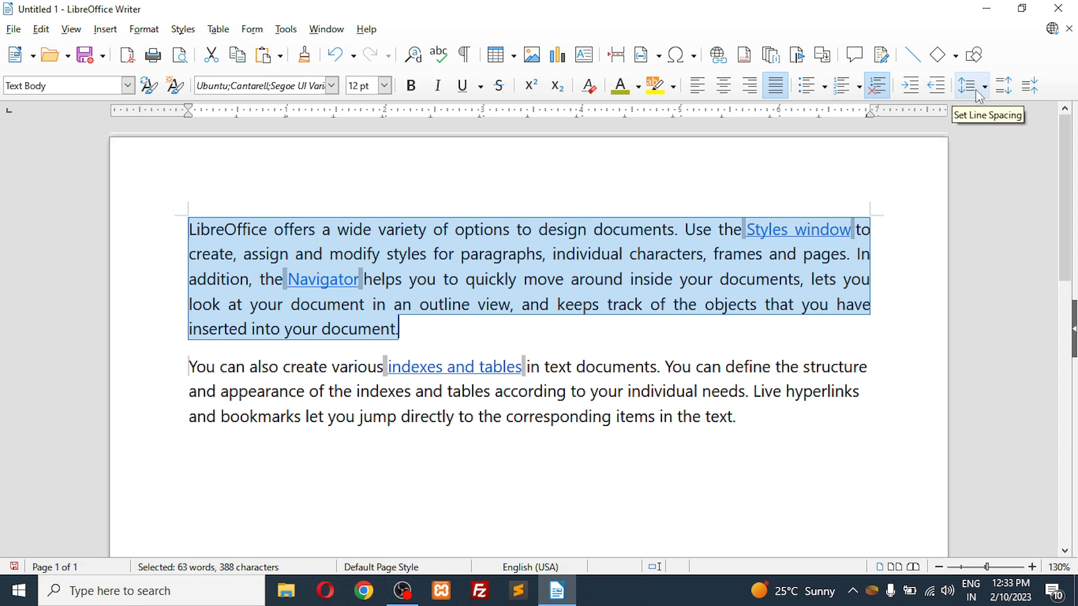
Step: Select all text in the document and set its line spacing to 1.5 and then to 2
click(460, 270)
drag(459, 253, 517, 279)
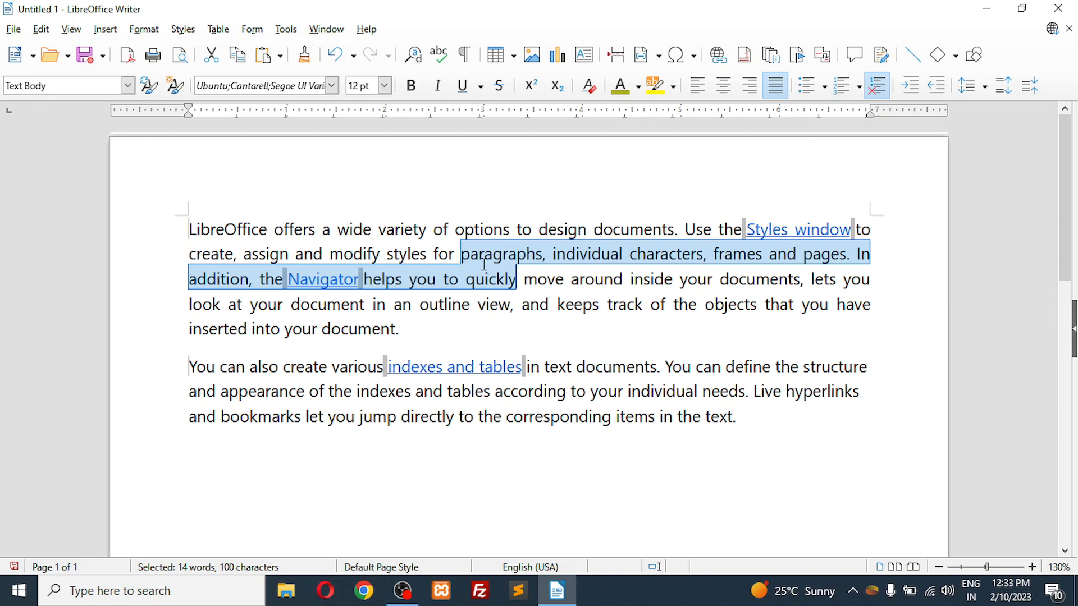
key(ctrl+a)
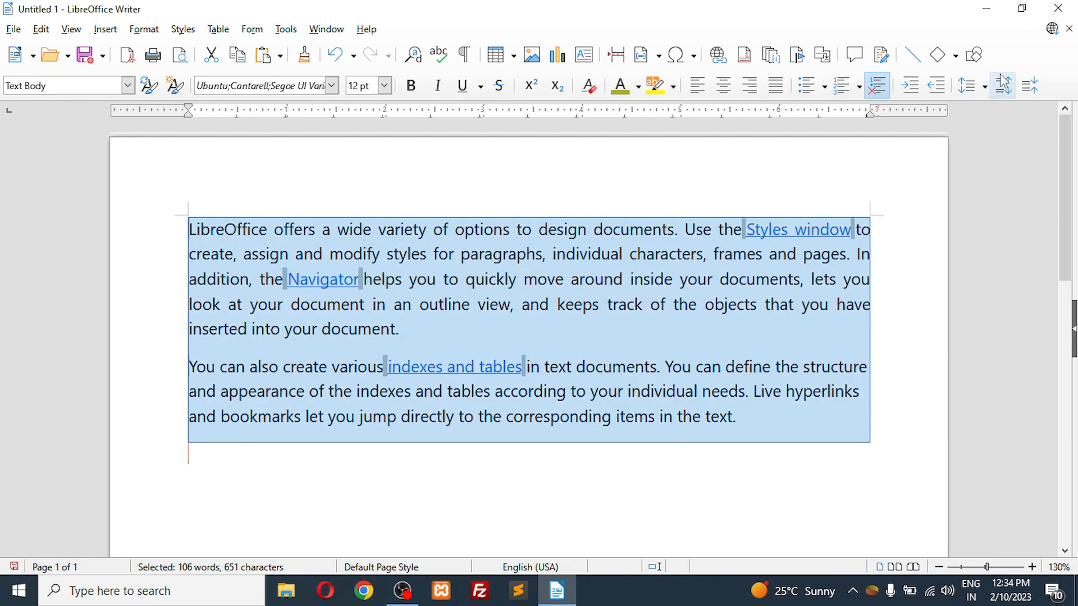
click(986, 87)
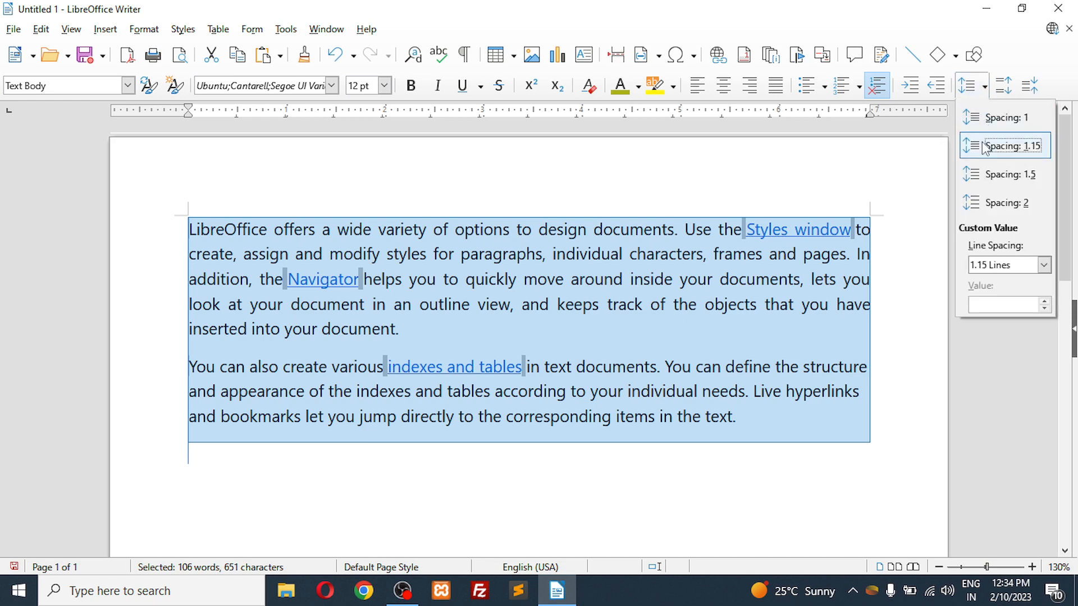
click(982, 175)
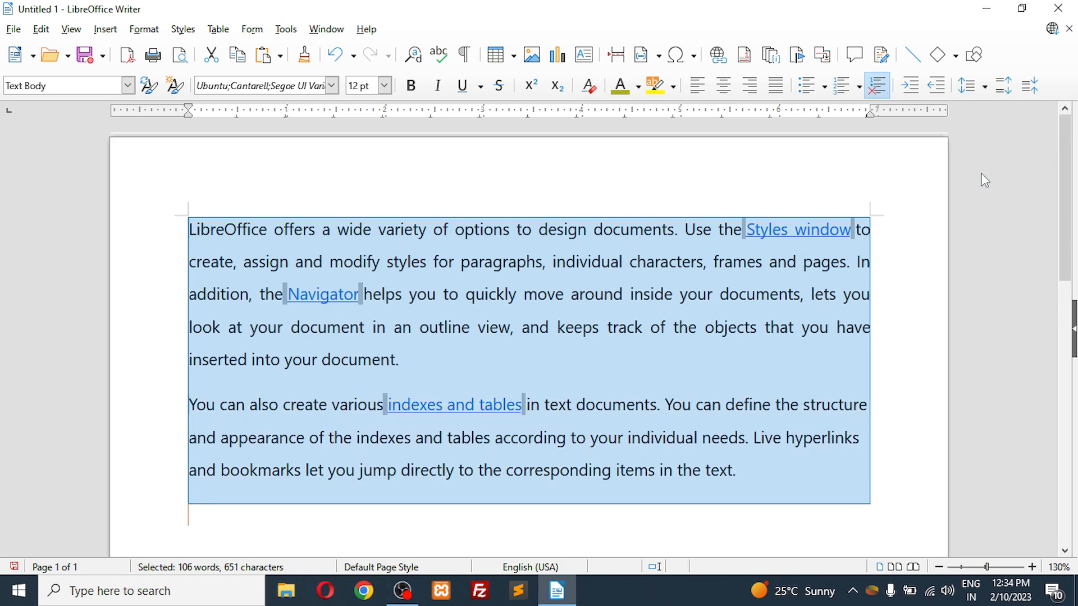
click(986, 87)
click(990, 206)
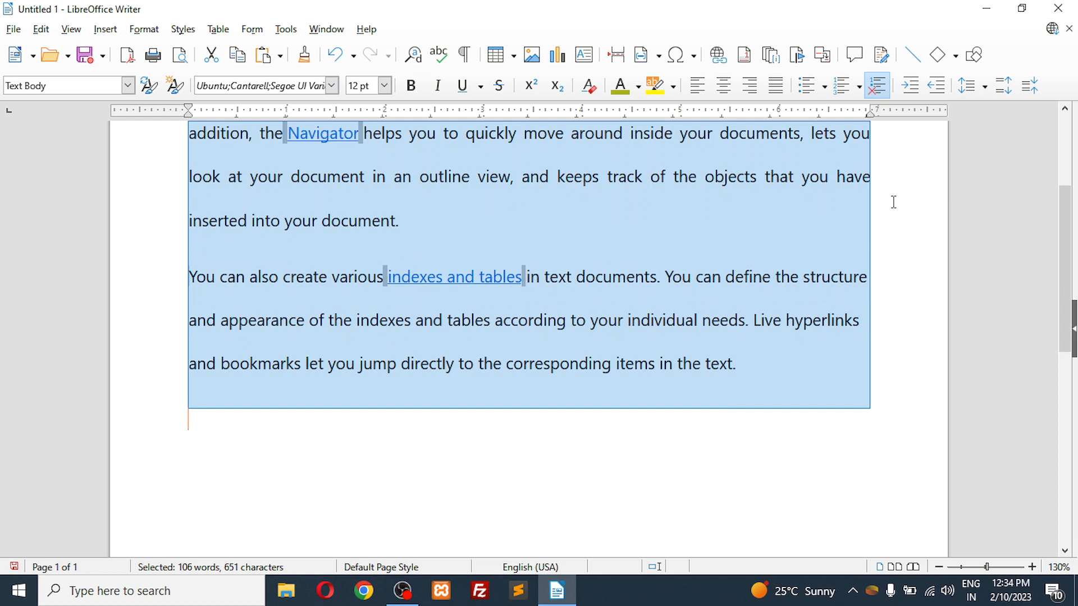
drag(1070, 298, 1070, 254)
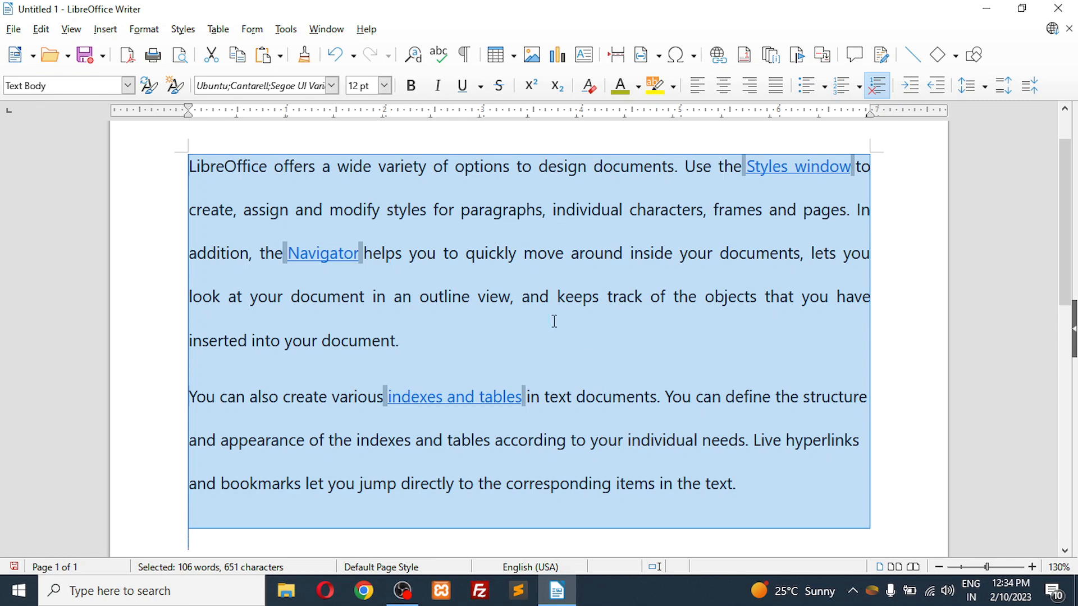
Step: Set the line spacing of all the selected text to 1, 1.15 and 1.5 in turn
click(984, 99)
click(989, 117)
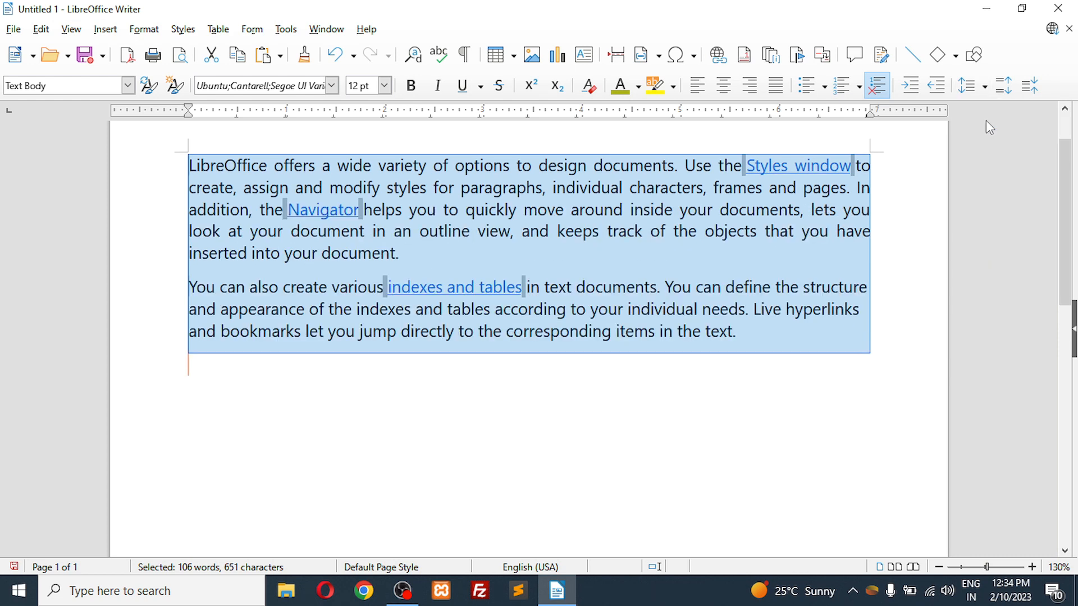
click(985, 87)
click(986, 144)
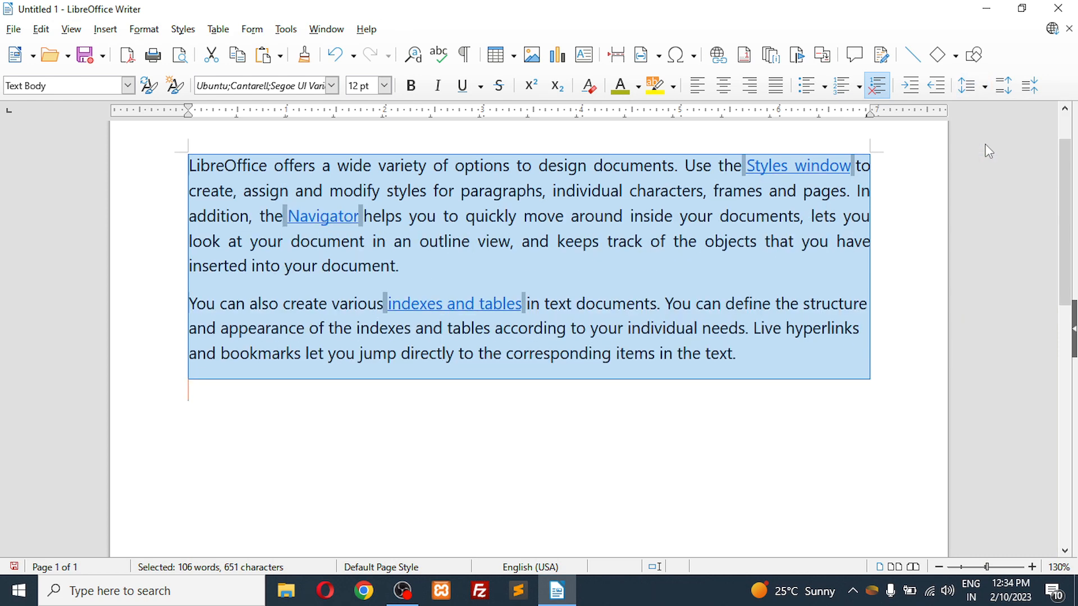
click(985, 87)
click(989, 177)
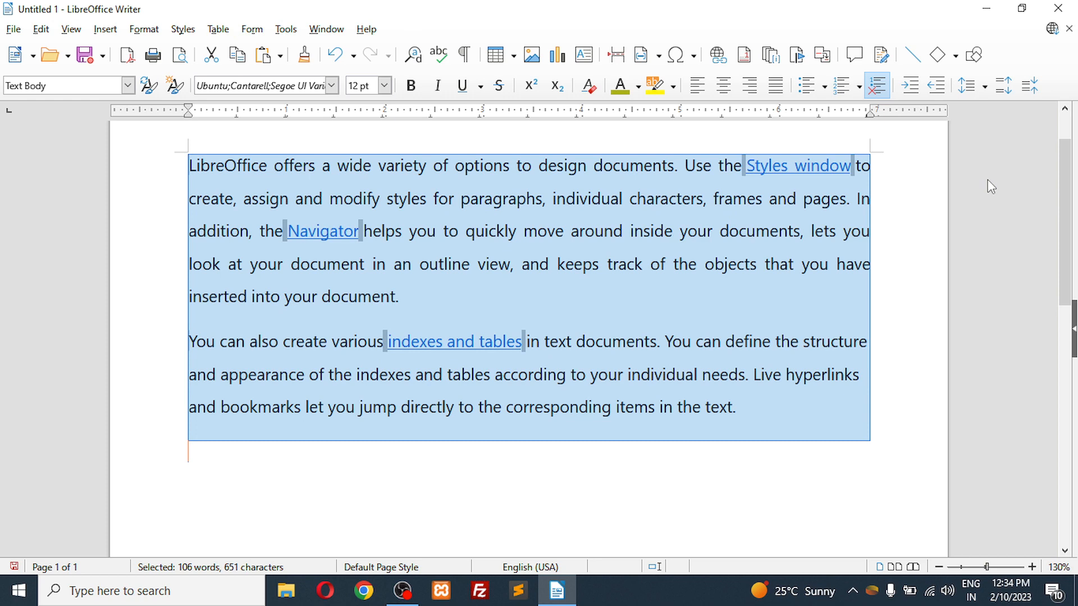
Step: Reduce the line spacing of both paragraphs to 1.15 and then to single spacing (1)
click(984, 87)
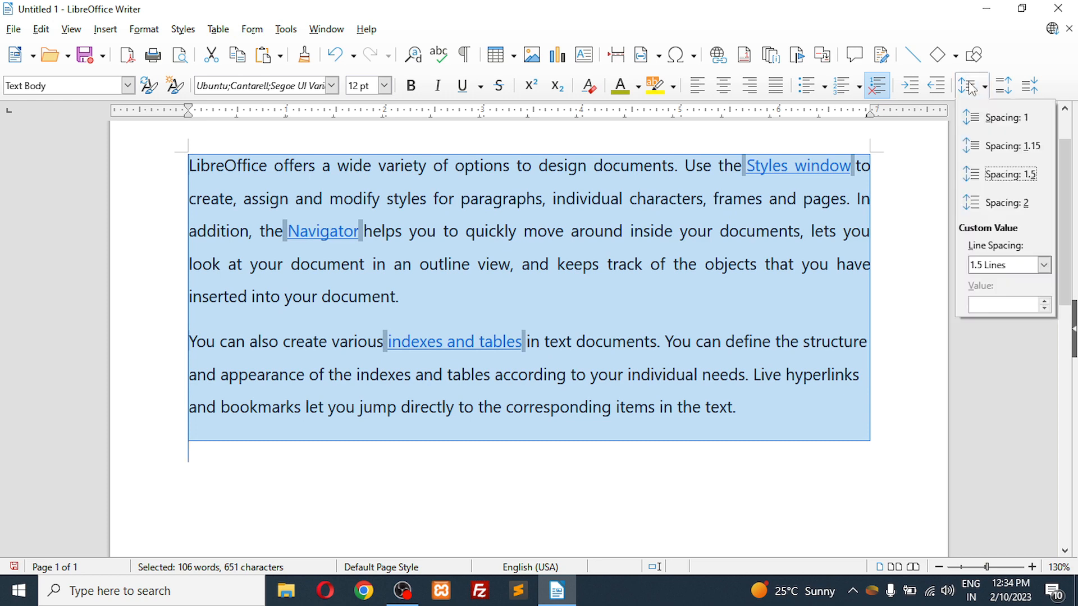
click(988, 151)
click(986, 86)
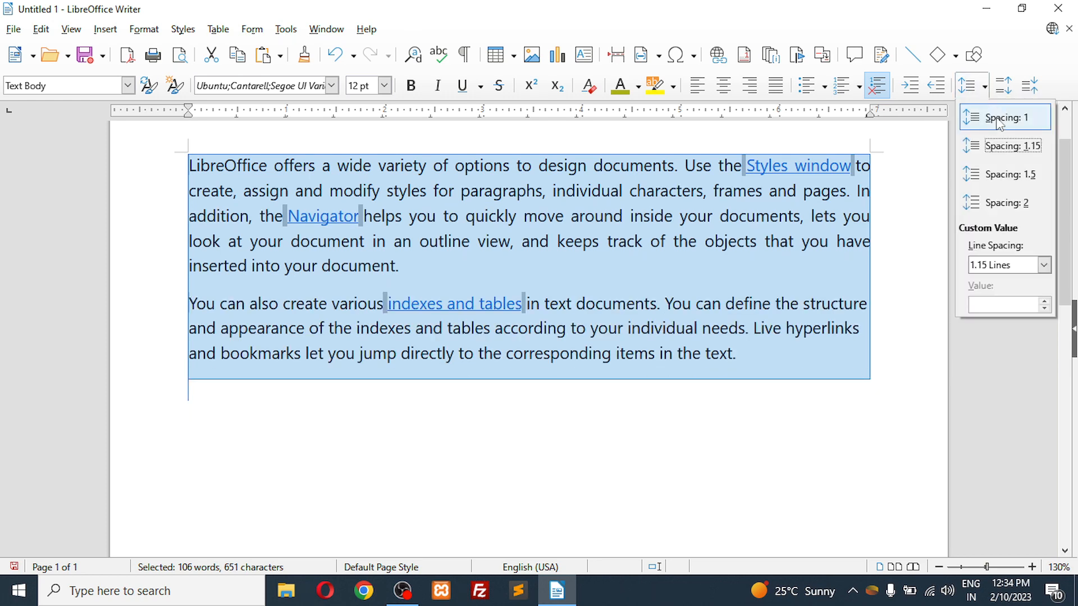
click(1000, 121)
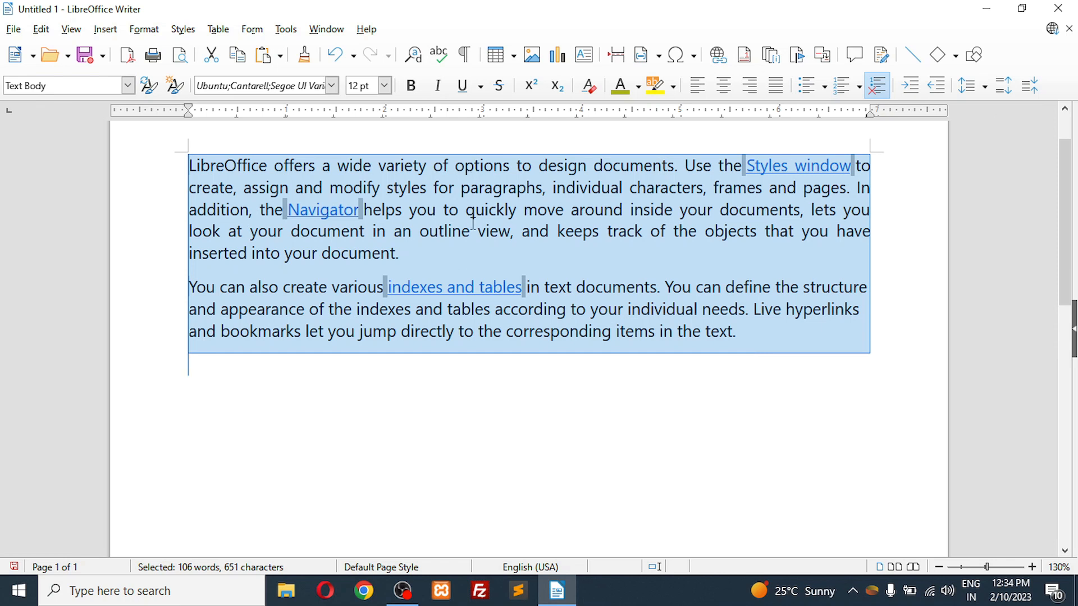
Step: Increase the second paragraph's paragraph spacing repeatedly until a gap of about five lines separates it from the first paragraph
click(192, 287)
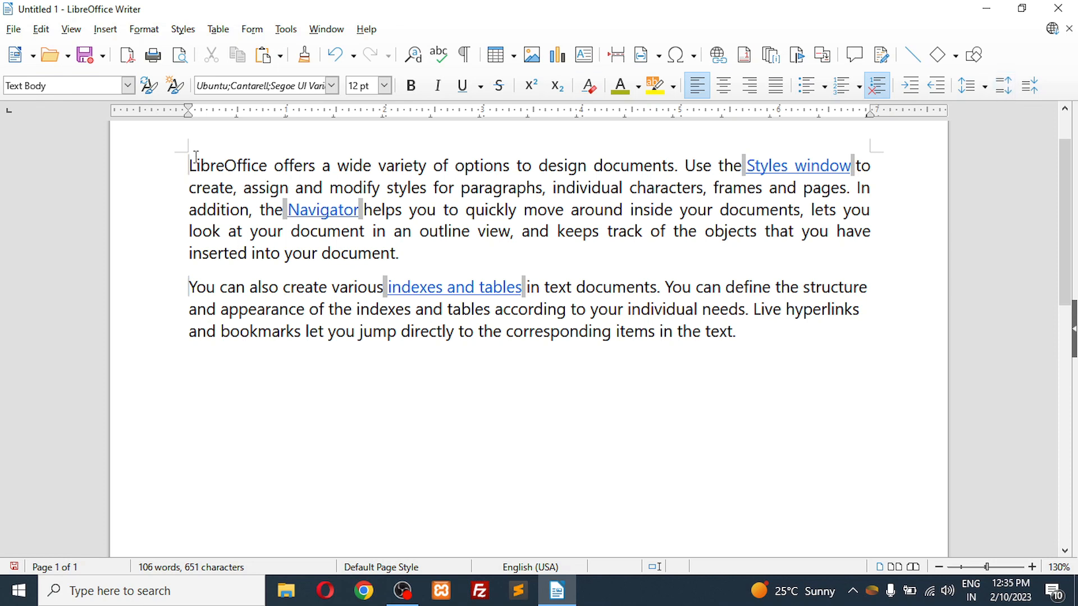
drag(192, 164, 402, 258)
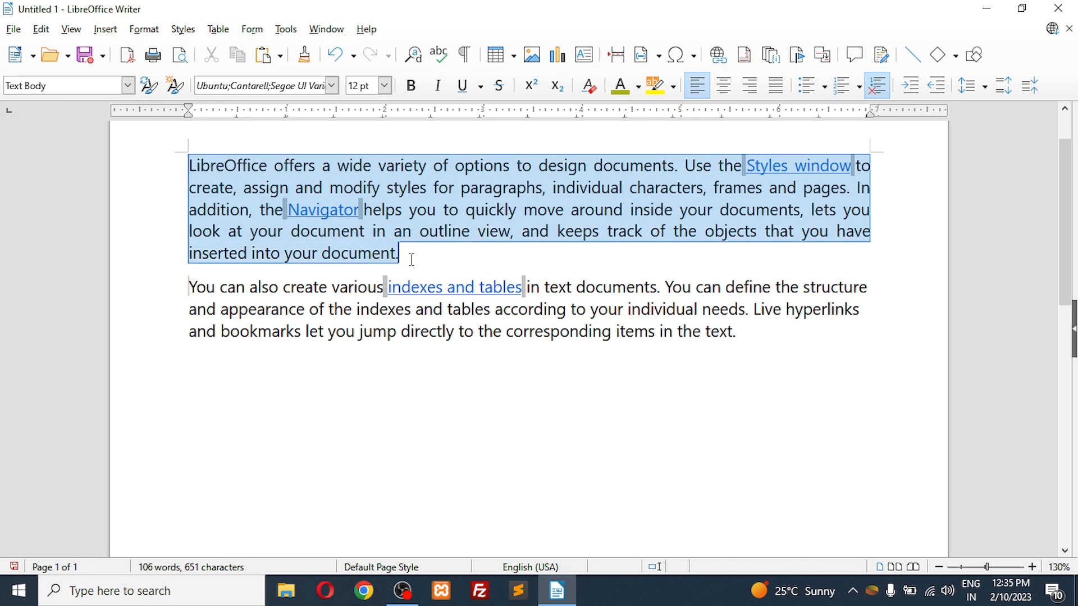
drag(189, 287, 743, 339)
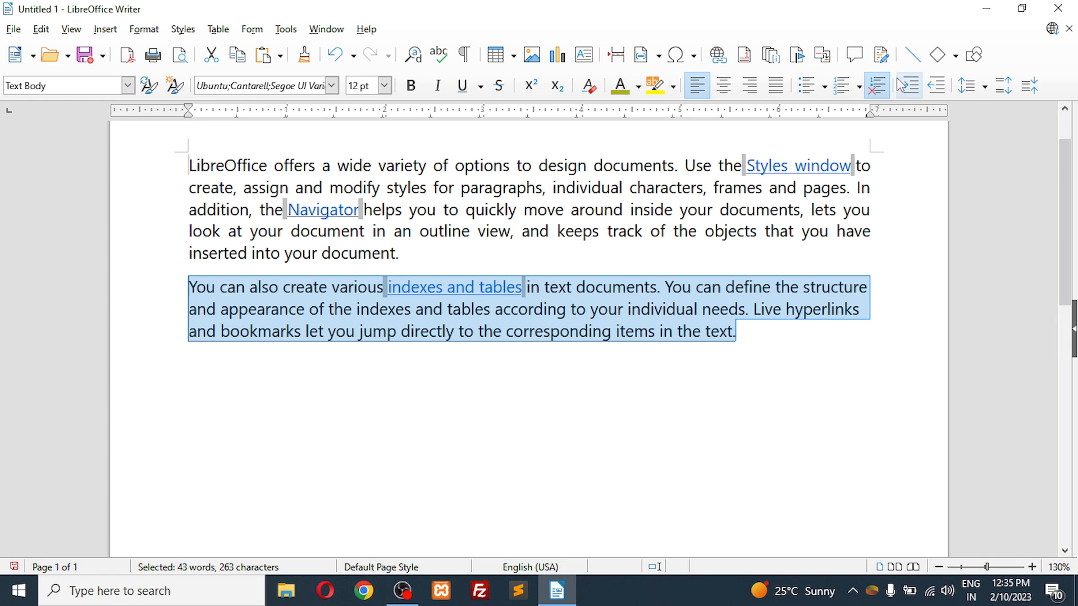
click(1003, 85)
click(1004, 86)
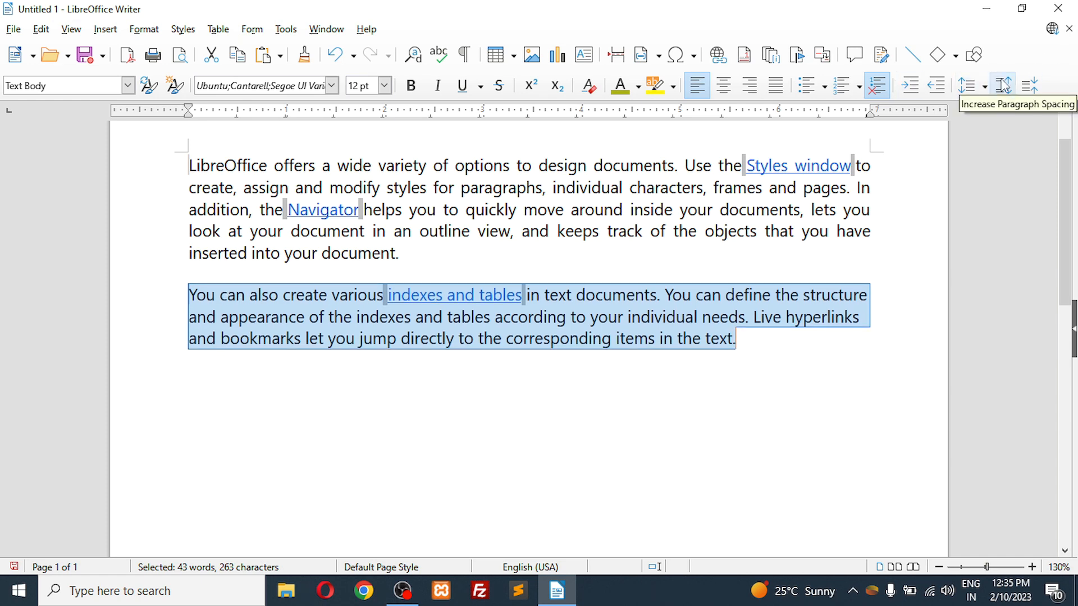
click(1003, 85)
click(1003, 85)
click(1003, 86)
click(1004, 85)
click(1003, 86)
click(1003, 85)
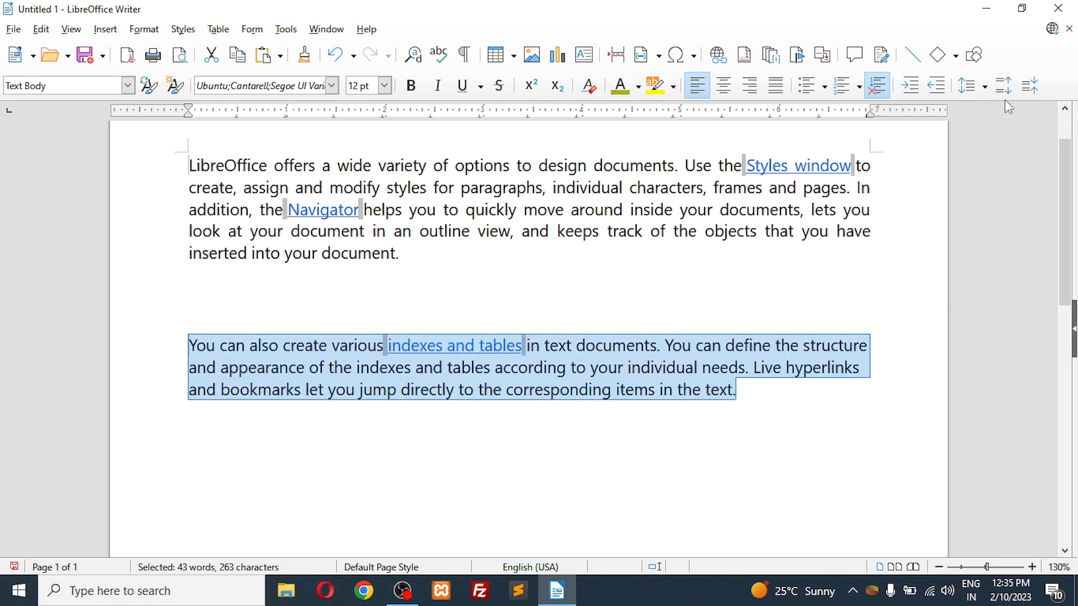
click(1005, 88)
click(1005, 88)
click(1005, 88)
click(1003, 87)
click(1004, 87)
click(1003, 87)
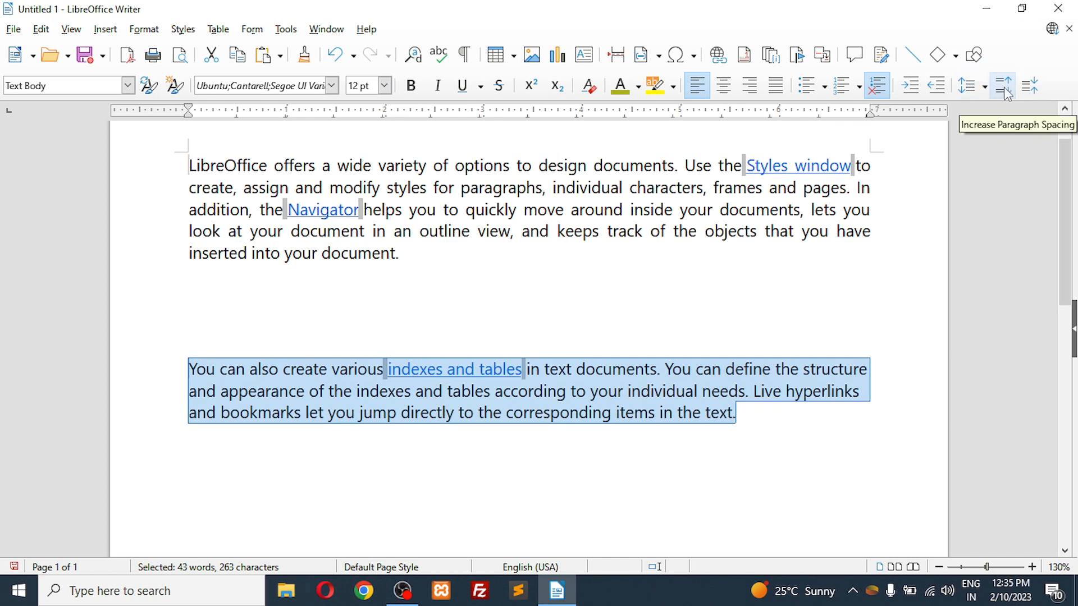
click(1005, 90)
click(1005, 90)
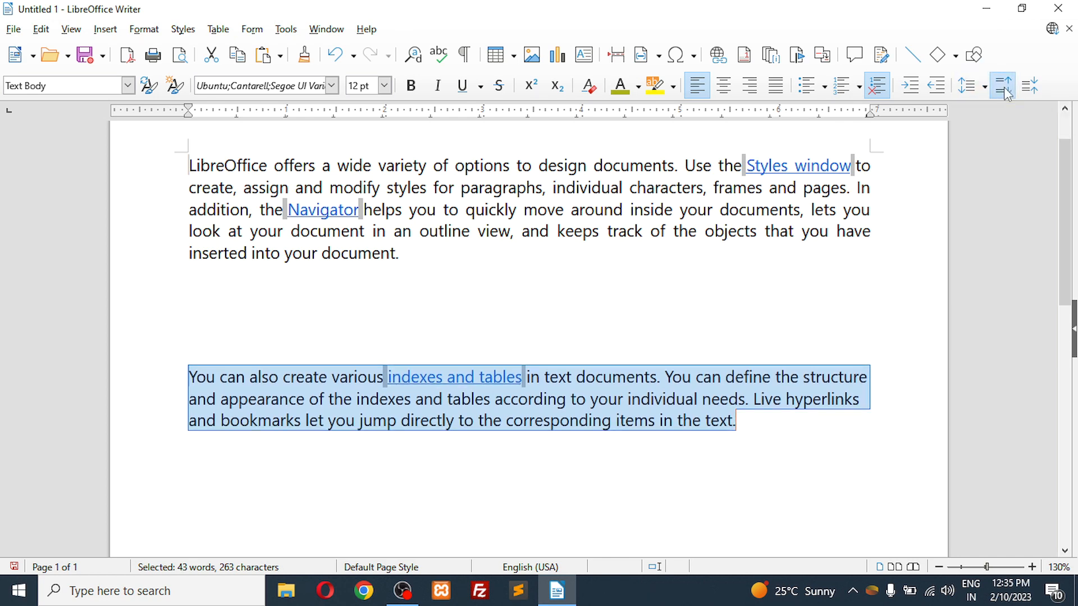
click(1006, 90)
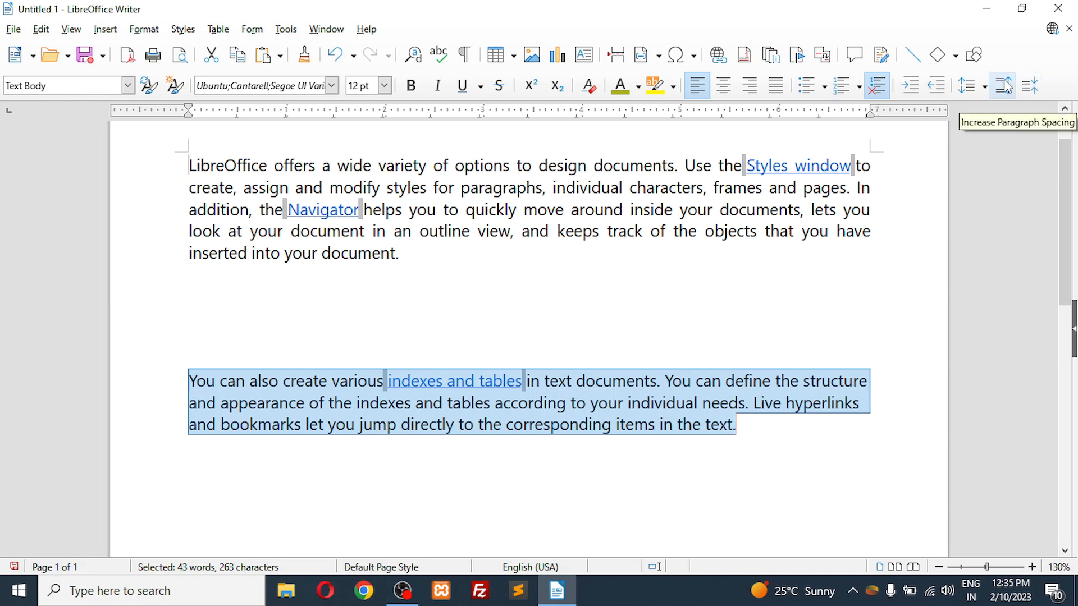
click(1006, 85)
click(1006, 86)
click(1006, 86)
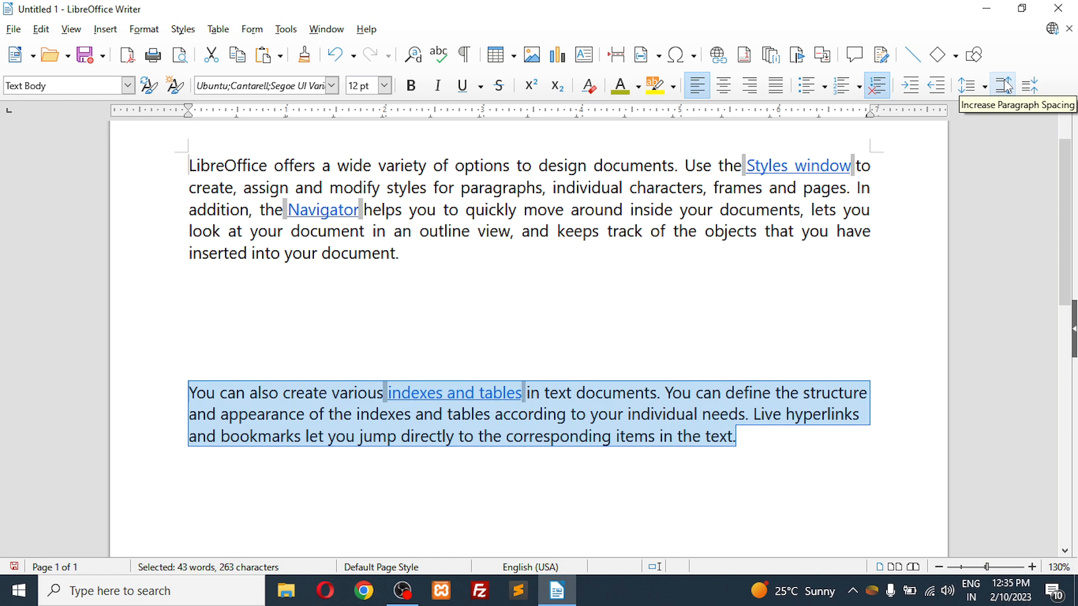
Step: Decrease the second paragraph's paragraph spacing repeatedly to close the gap above it
double_click(1033, 91)
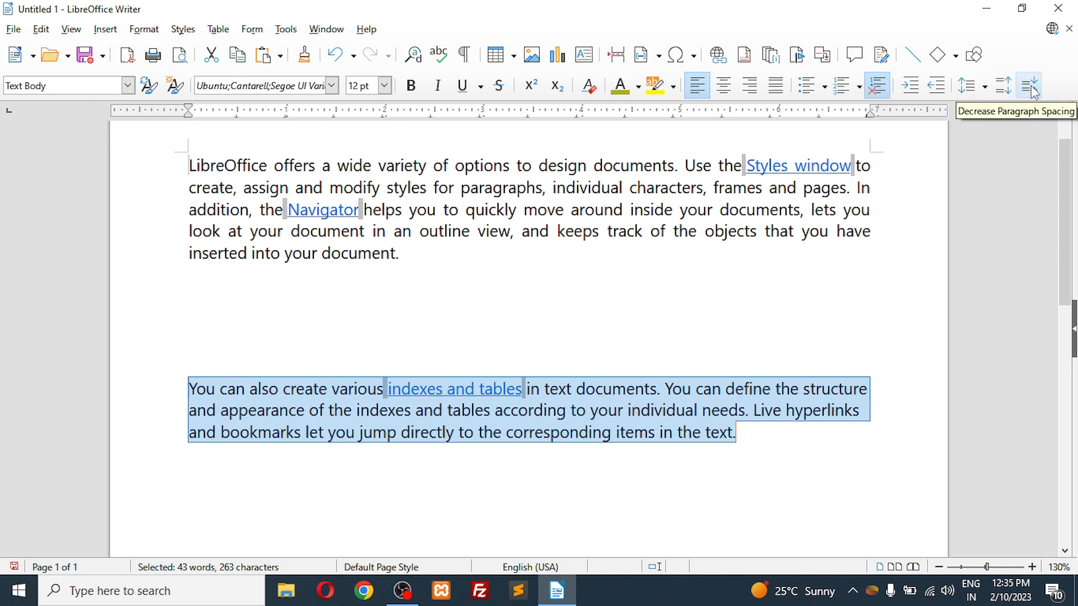
double_click(1033, 91)
double_click(1034, 91)
click(1033, 91)
double_click(1033, 91)
double_click(1033, 91)
double_click(1033, 91)
double_click(1033, 91)
double_click(1033, 91)
double_click(1033, 91)
double_click(1033, 91)
double_click(1033, 91)
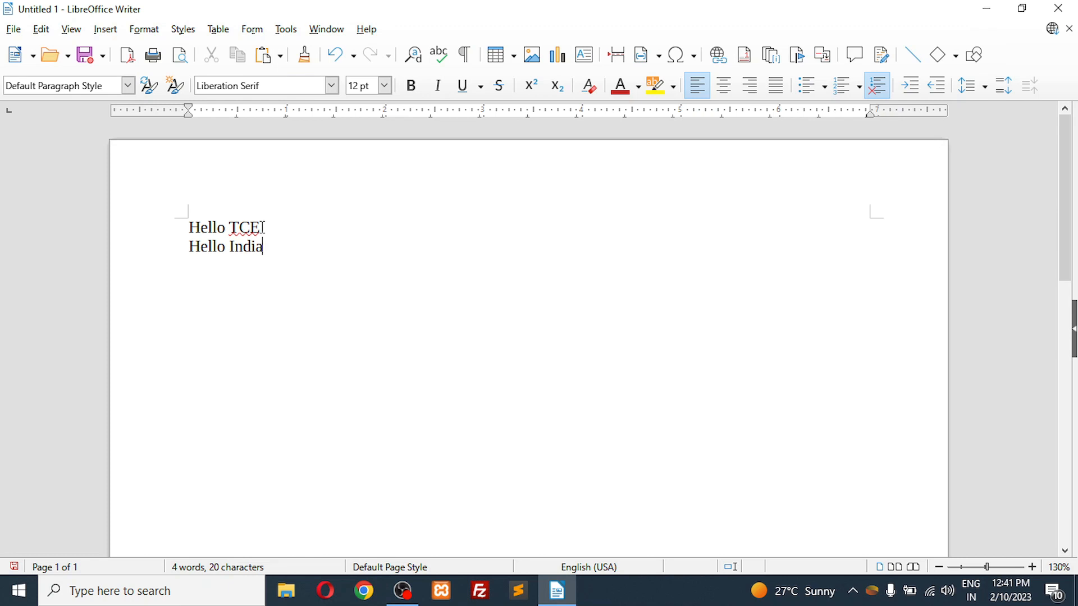
Step: Change the font of the "Hello TCE" line to Kunstler Script and then to Algerian
drag(264, 227, 188, 227)
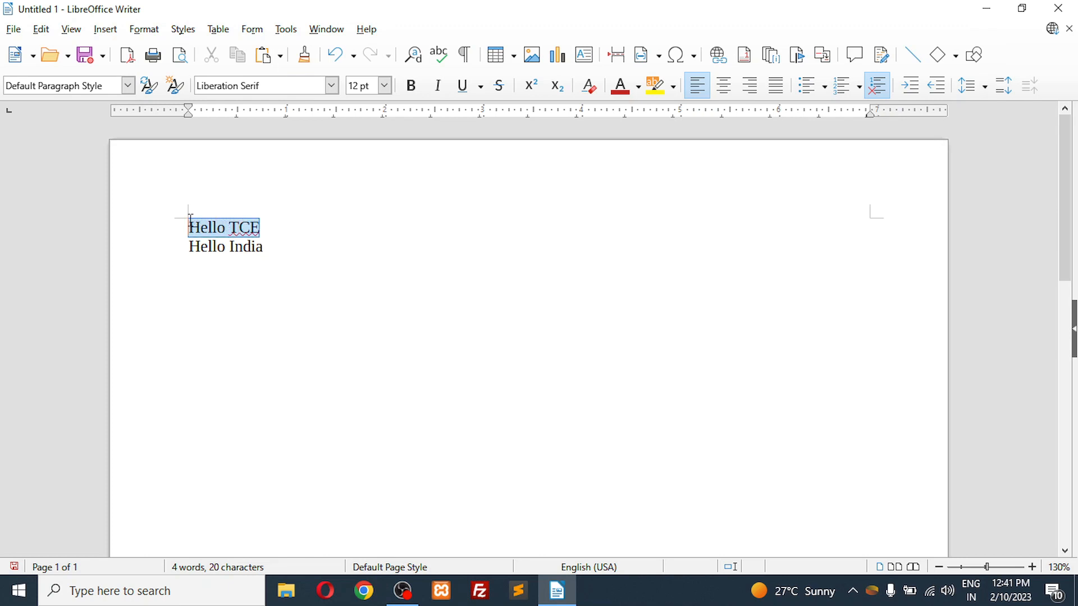
click(331, 85)
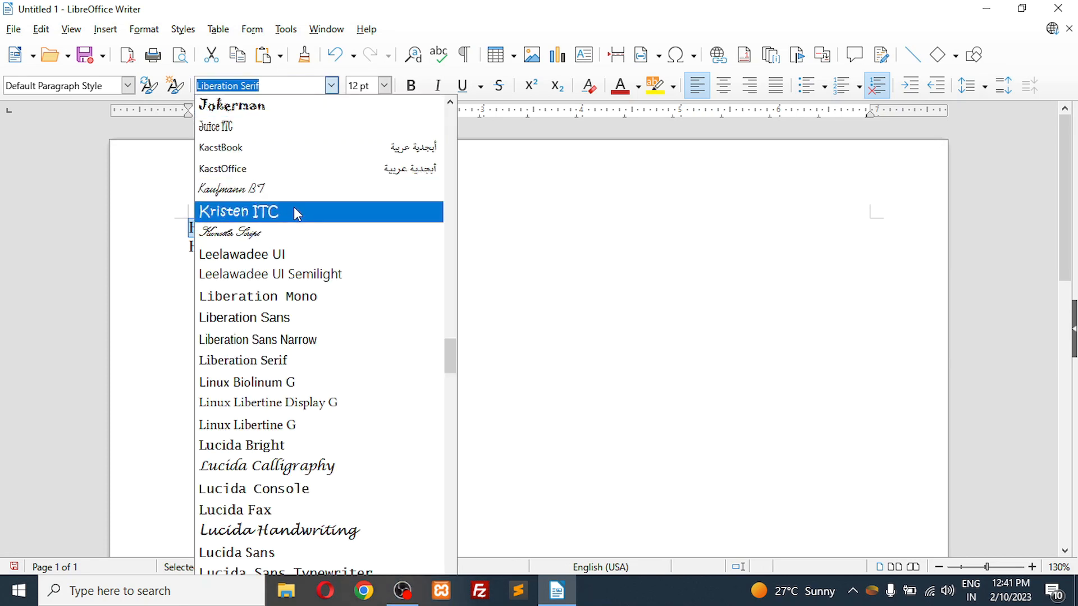
click(286, 233)
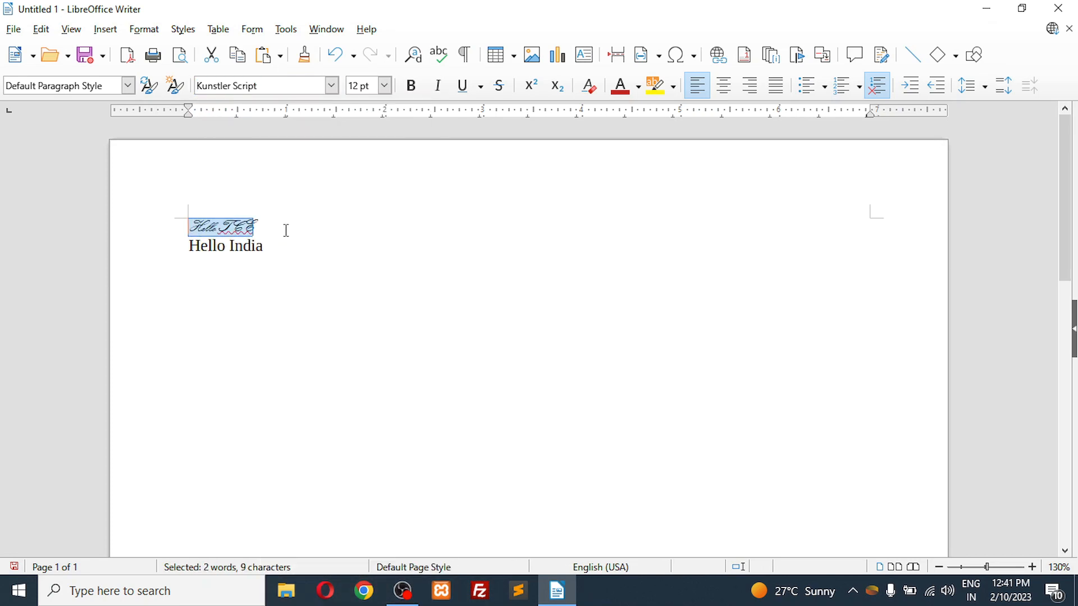
click(332, 86)
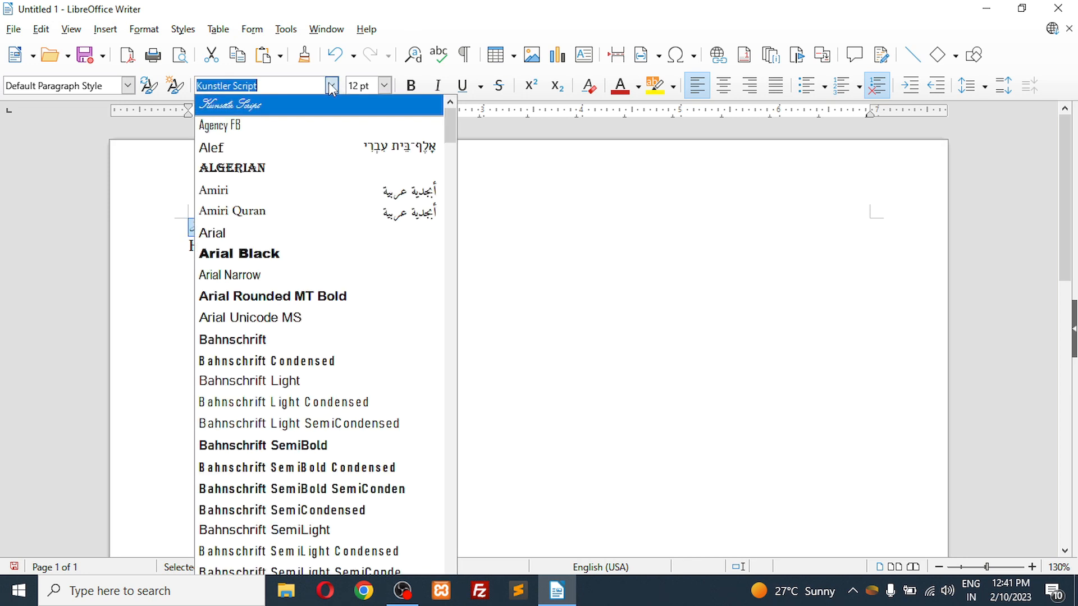
click(294, 169)
Step: Set the "Hello TCE" text to 20 pt and color it red
click(385, 86)
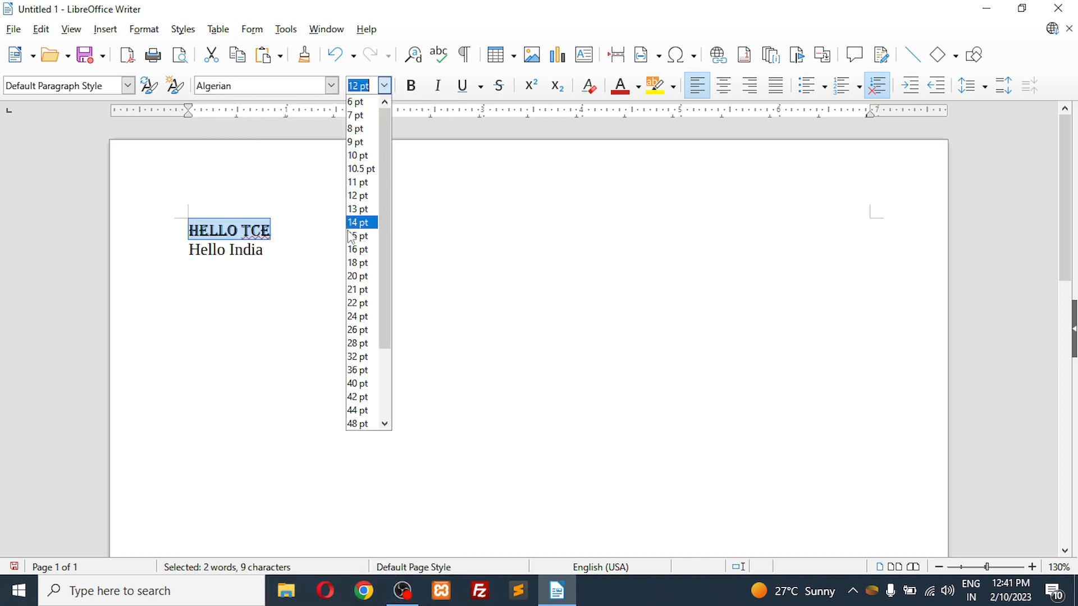
click(350, 279)
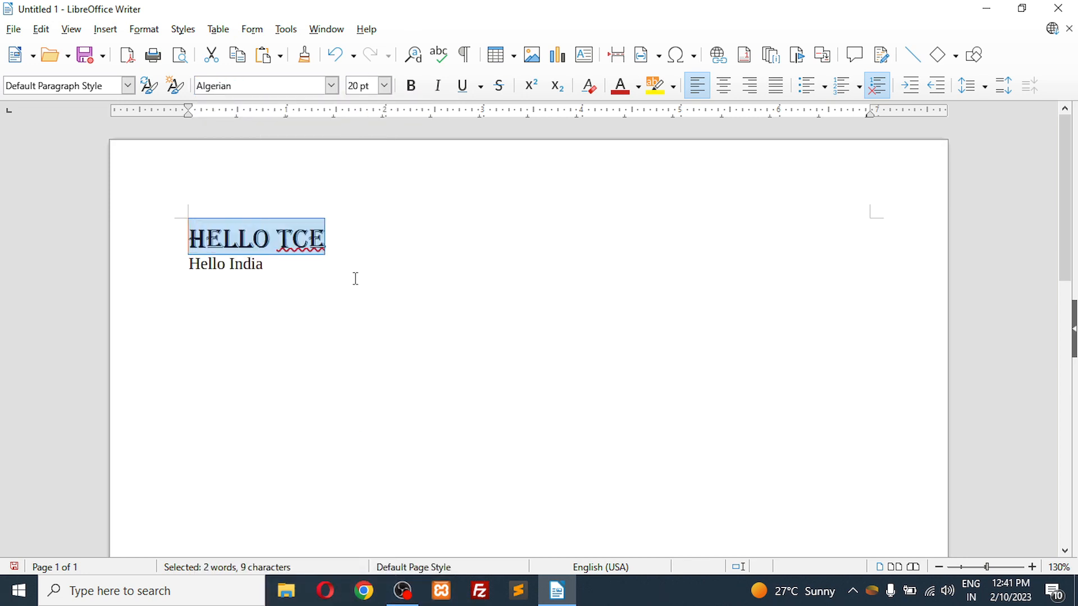
click(629, 84)
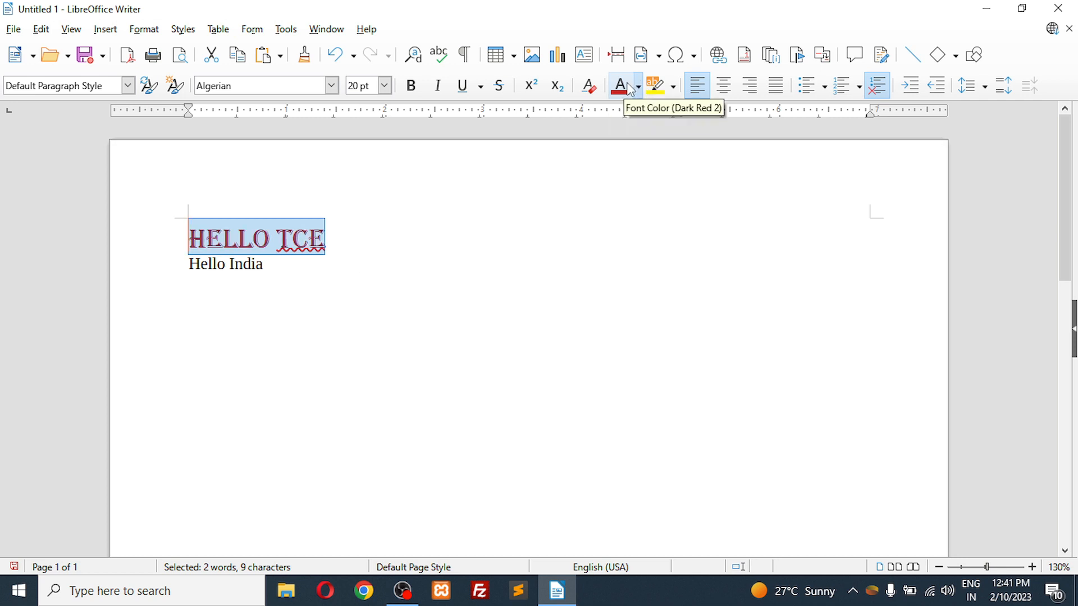
click(388, 239)
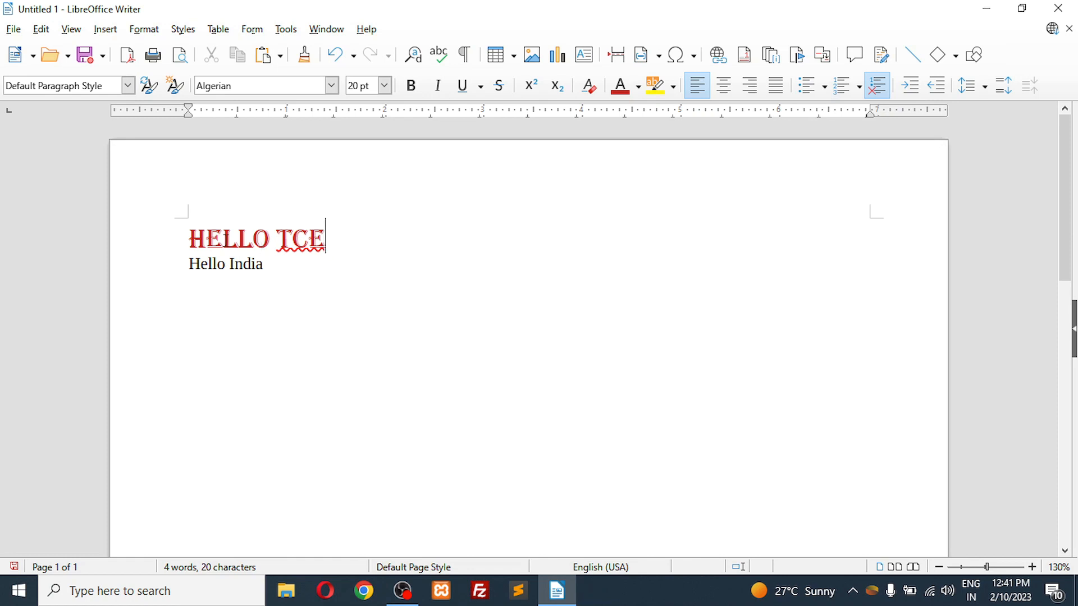
Step: Create a new style named tce1 from the formatted "Hello TCE" line
click(224, 240)
drag(327, 239, 189, 243)
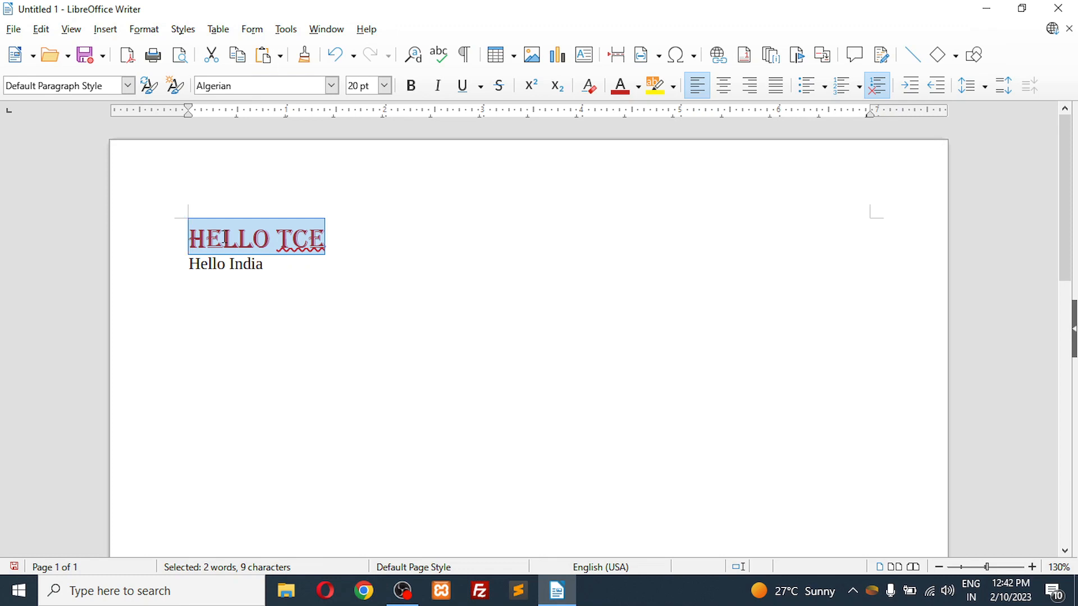
click(176, 96)
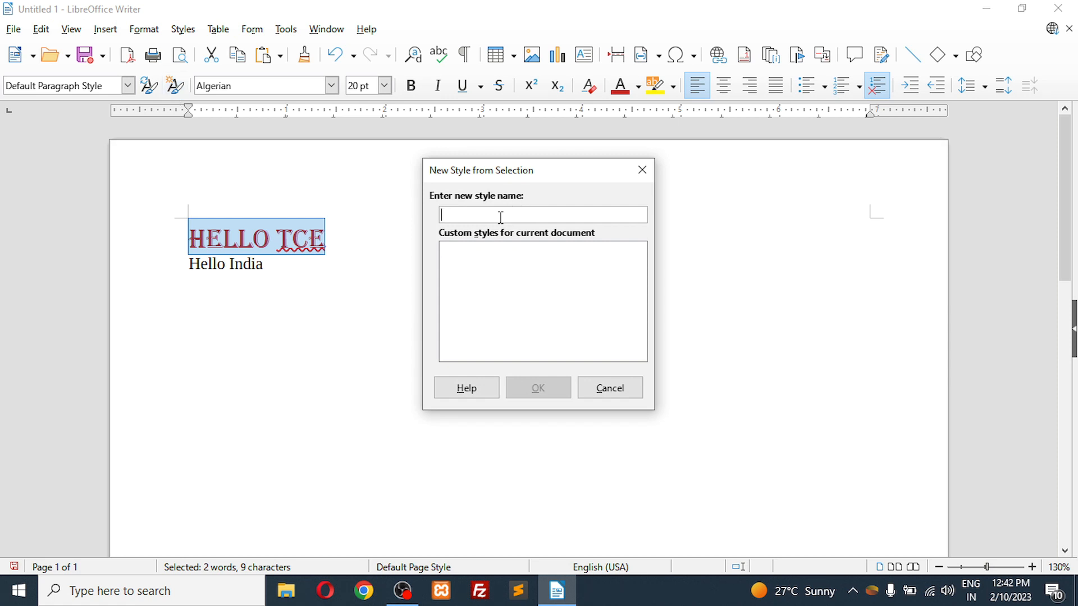
text(tce1)
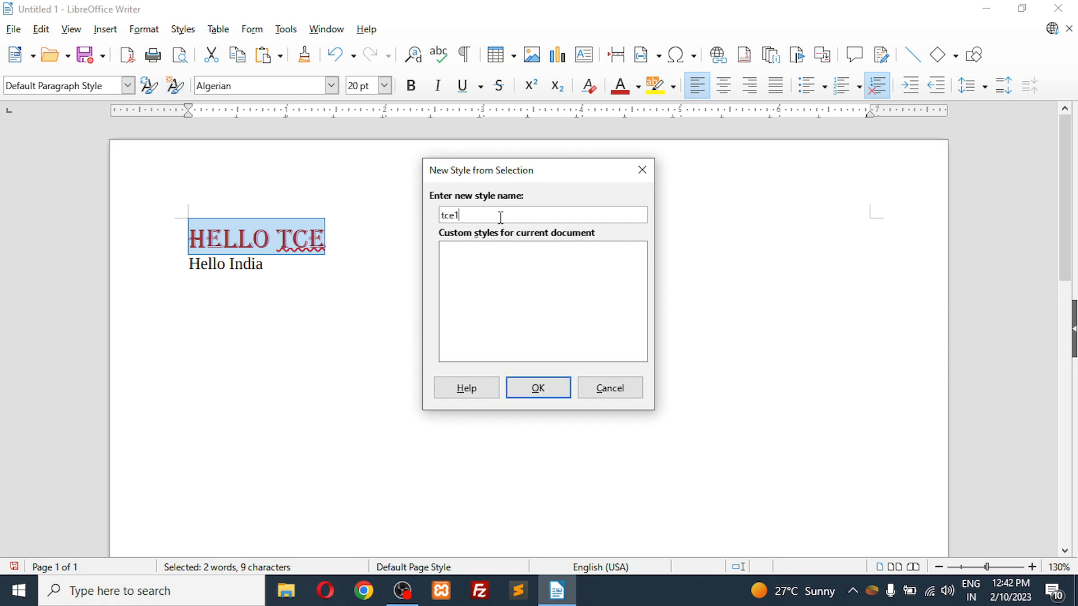
click(538, 388)
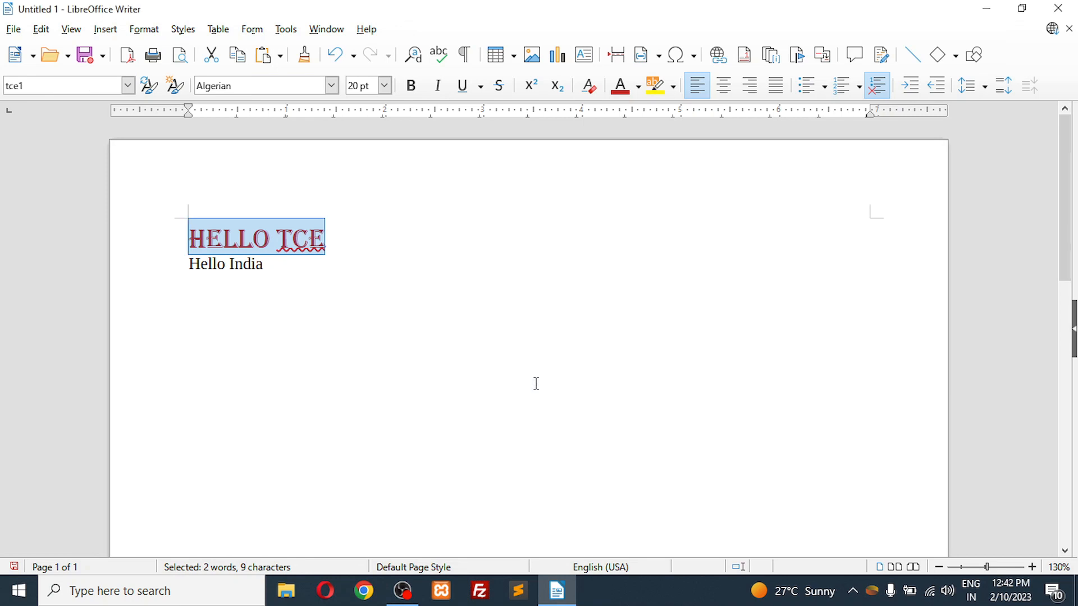
Step: Compare the paragraph style, font and size applied to the "Hello TCE" and "Hello India" lines
click(377, 212)
click(354, 347)
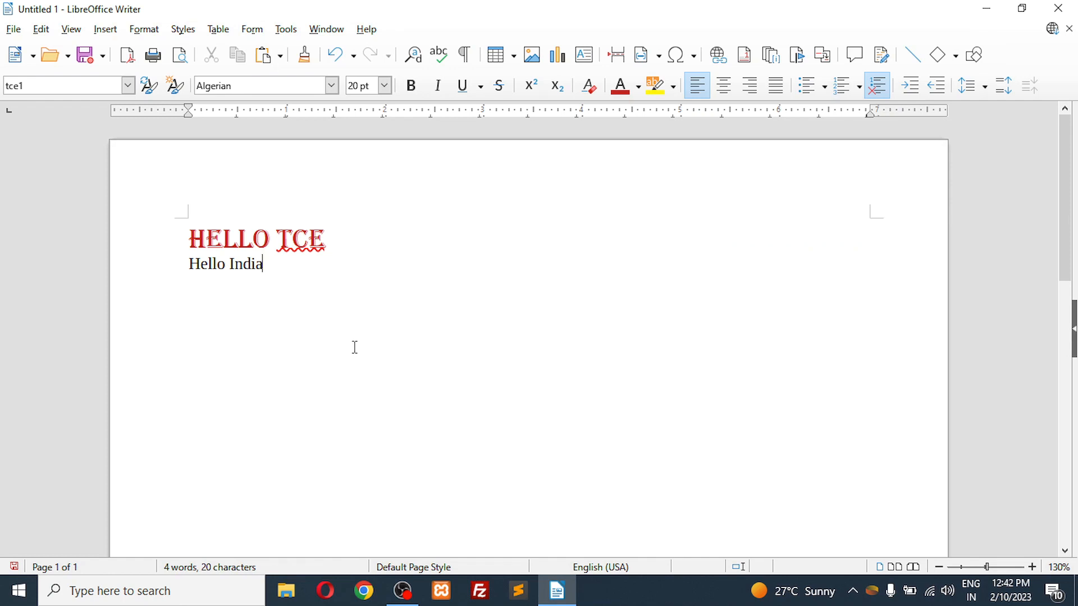
click(235, 236)
click(236, 269)
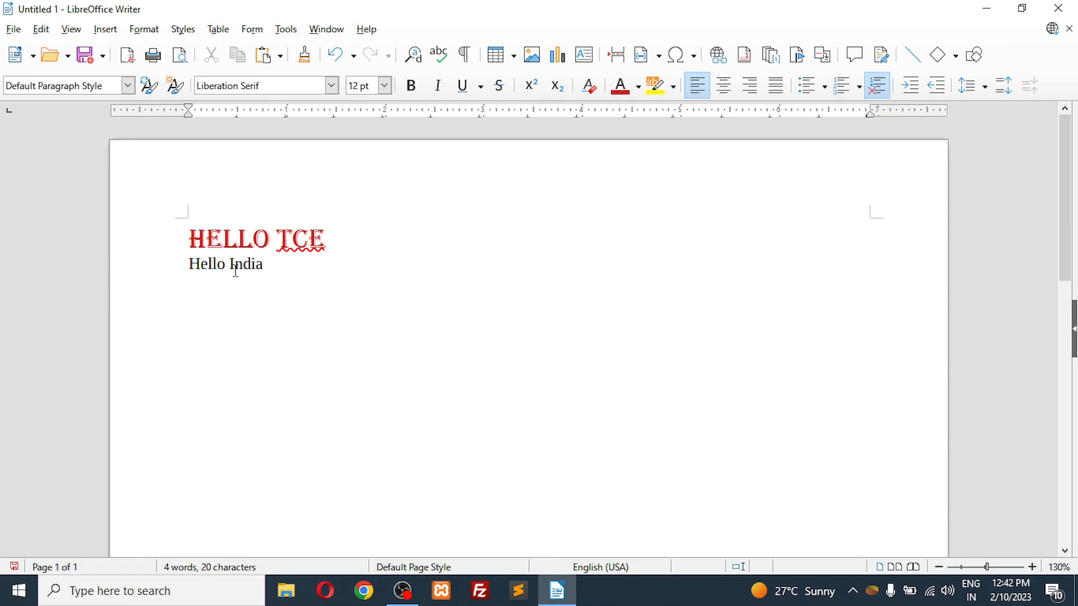
drag(265, 270, 190, 266)
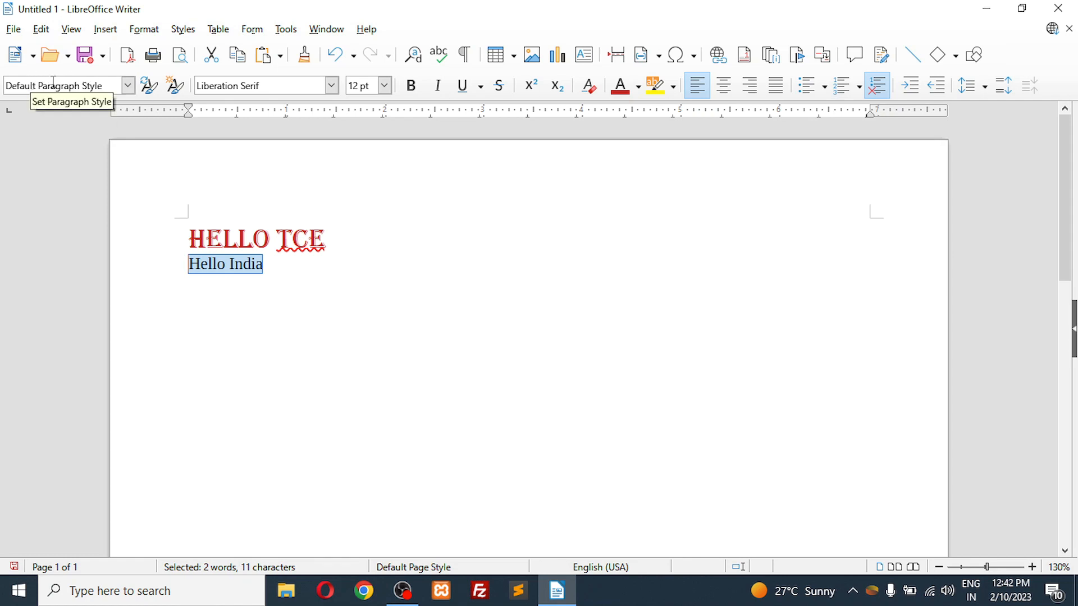
click(252, 238)
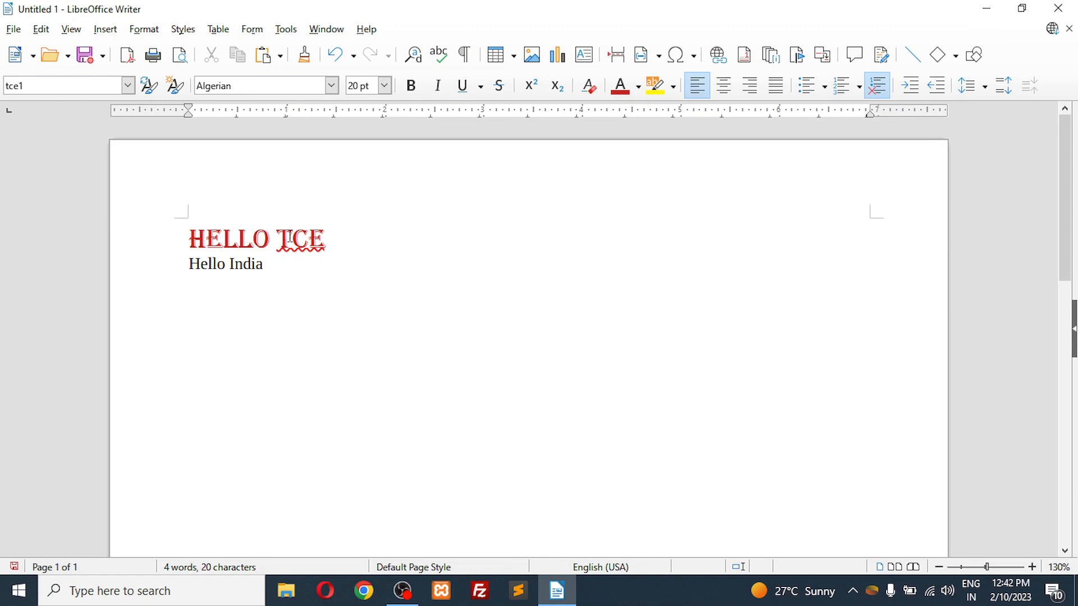
click(337, 313)
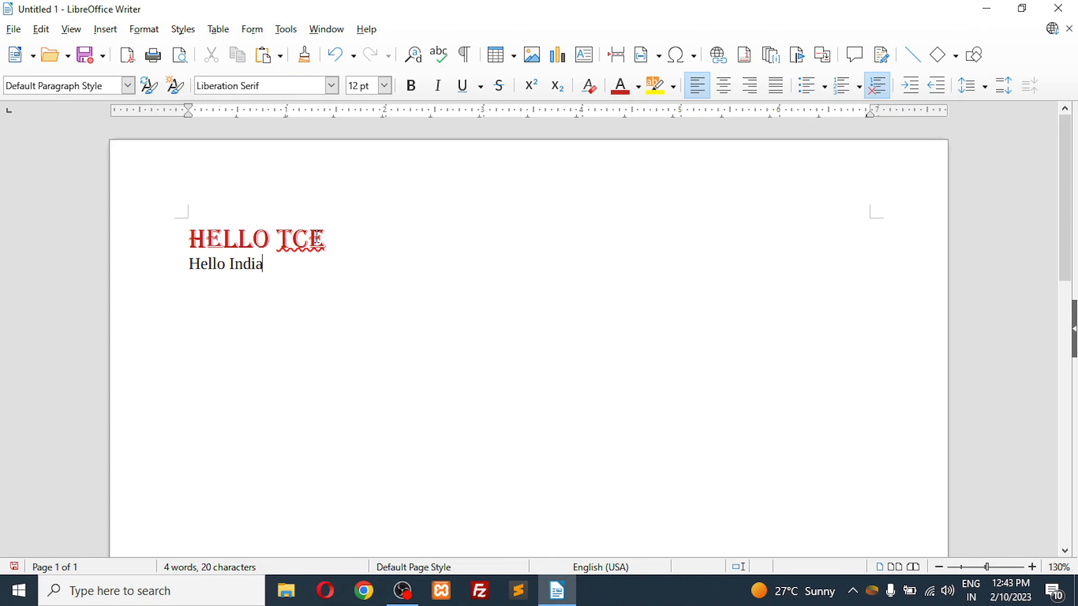
Step: Apply the custom tce1 paragraph style to the "Hello India" line
drag(264, 264, 187, 264)
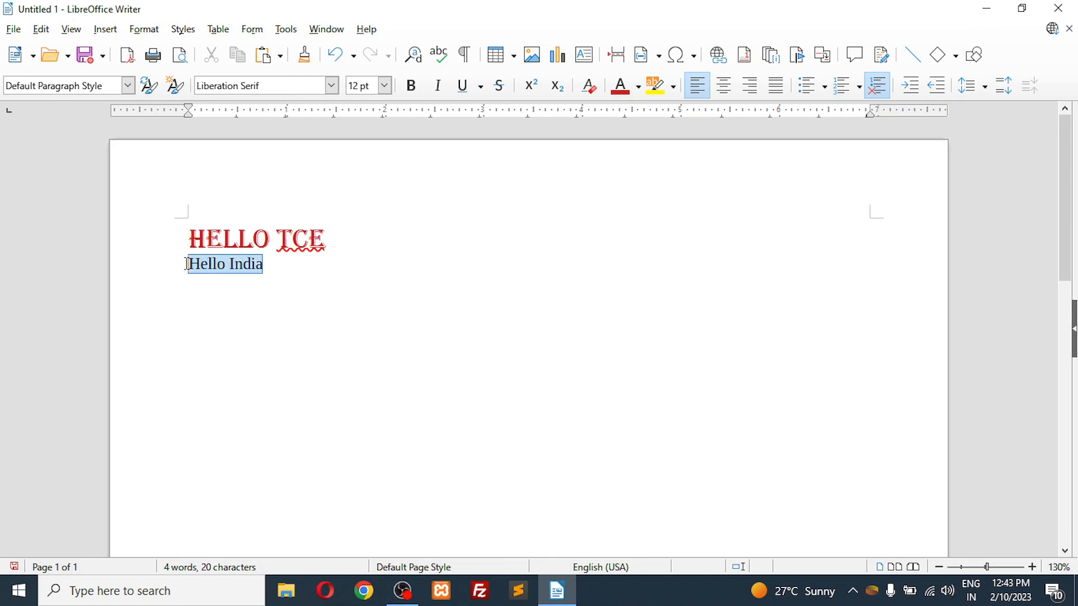
click(128, 87)
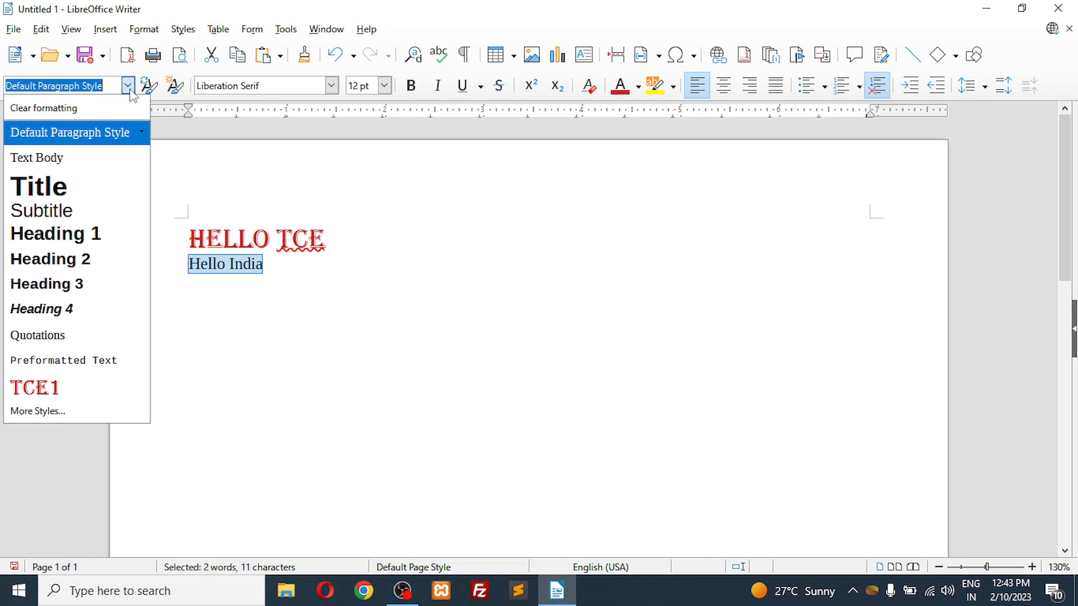
click(53, 388)
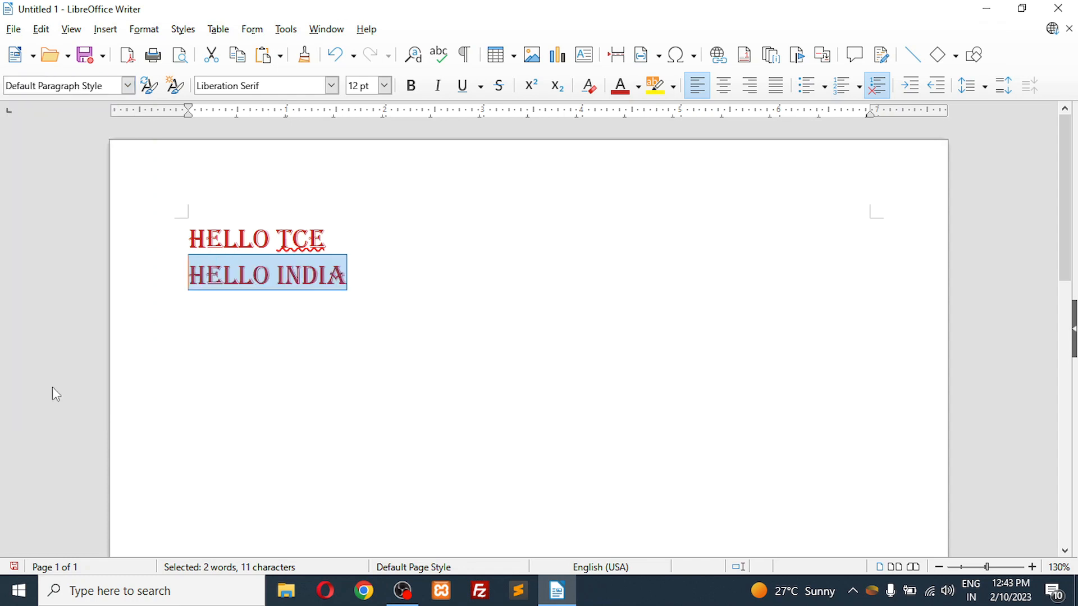
click(366, 277)
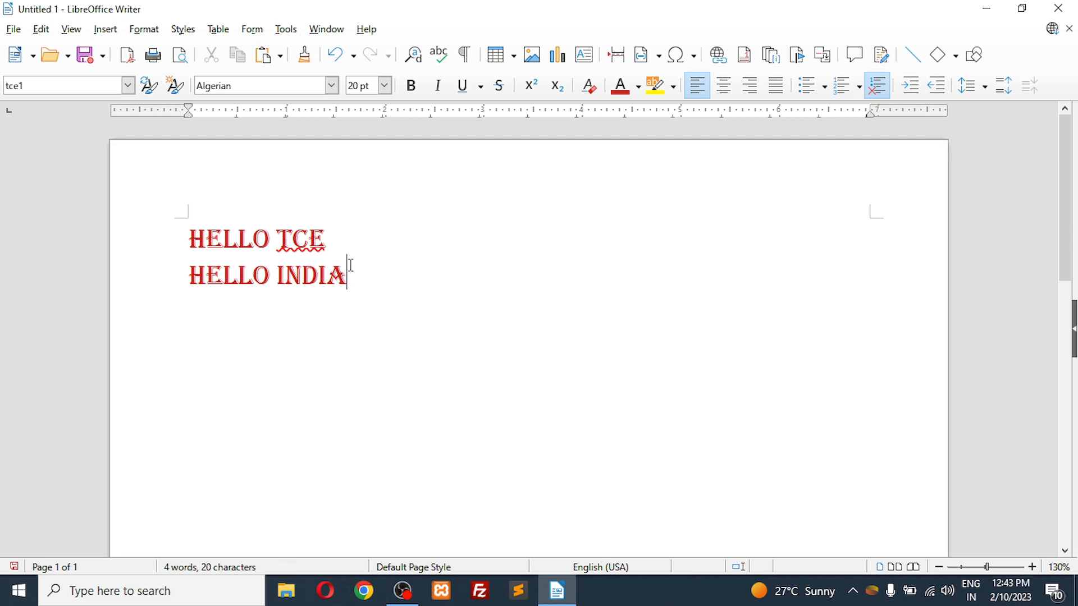
Step: Start a new paragraph after "Hello India" and review the available paragraph styles without choosing one
key(Return)
click(128, 85)
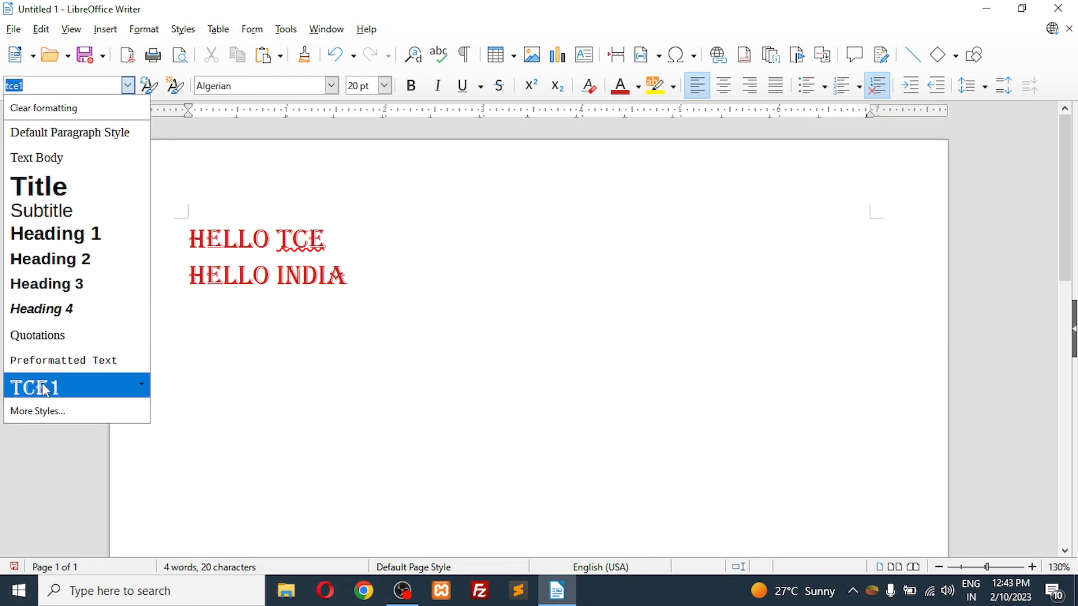
click(370, 280)
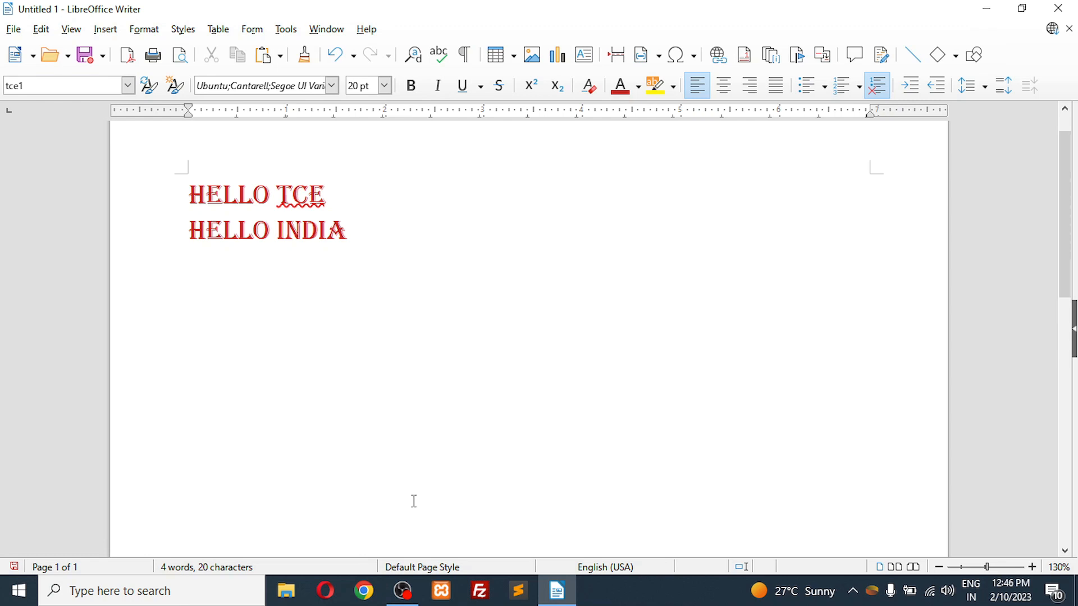
click(402, 591)
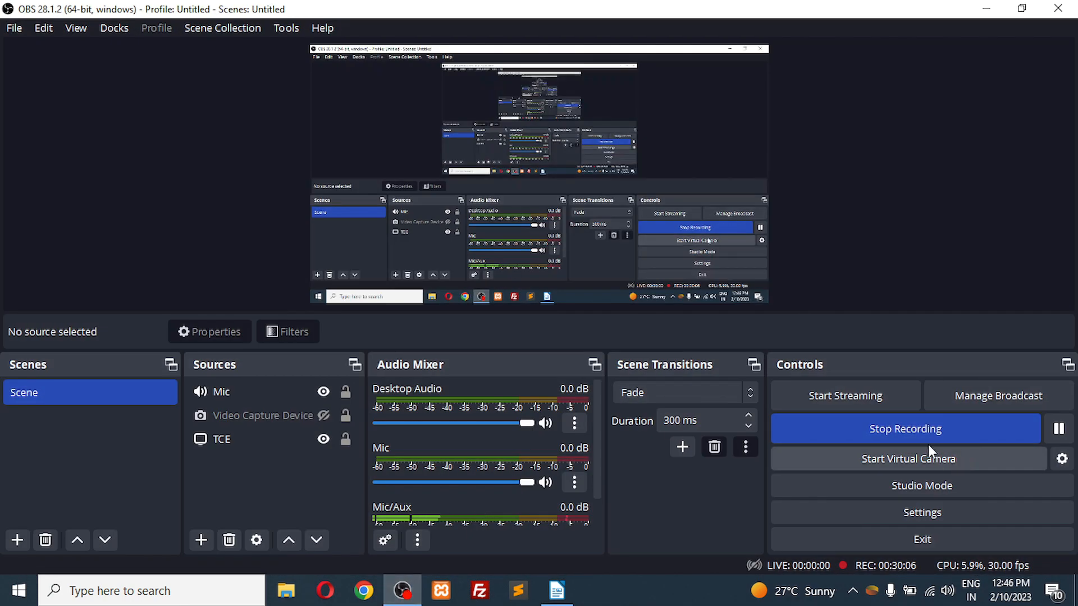